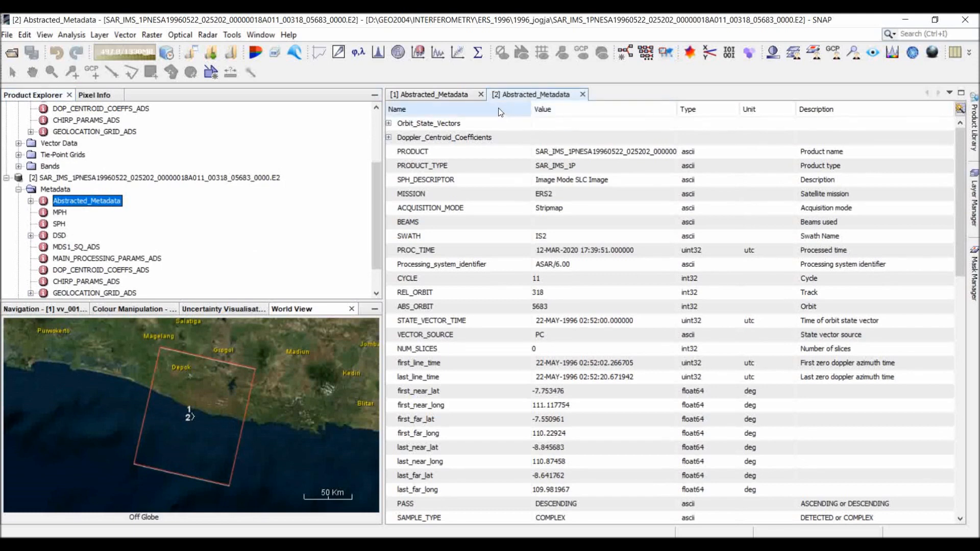
# - Compare the two products' Abstracted_Metadata tables, close both, and collapse the two product trees
pyautogui.click(467, 97)
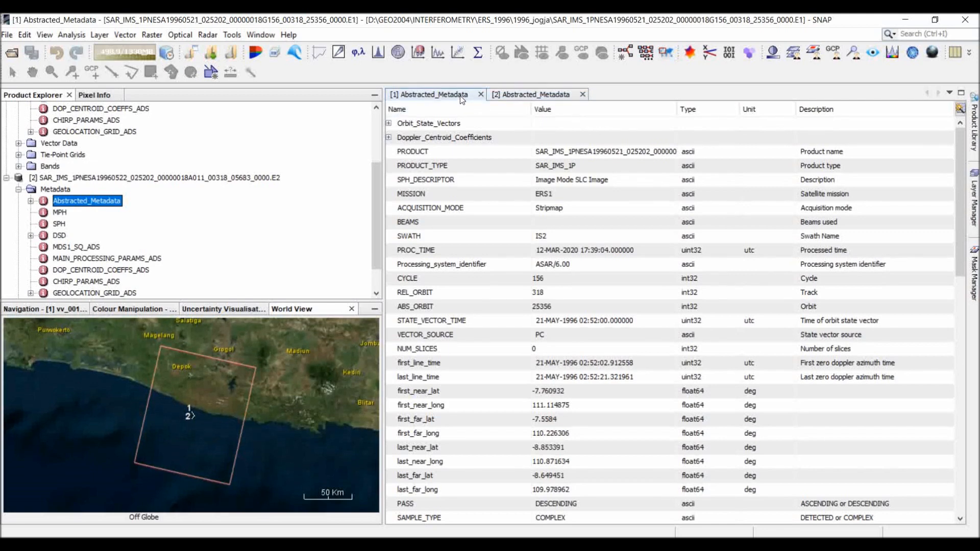
pyautogui.click(516, 97)
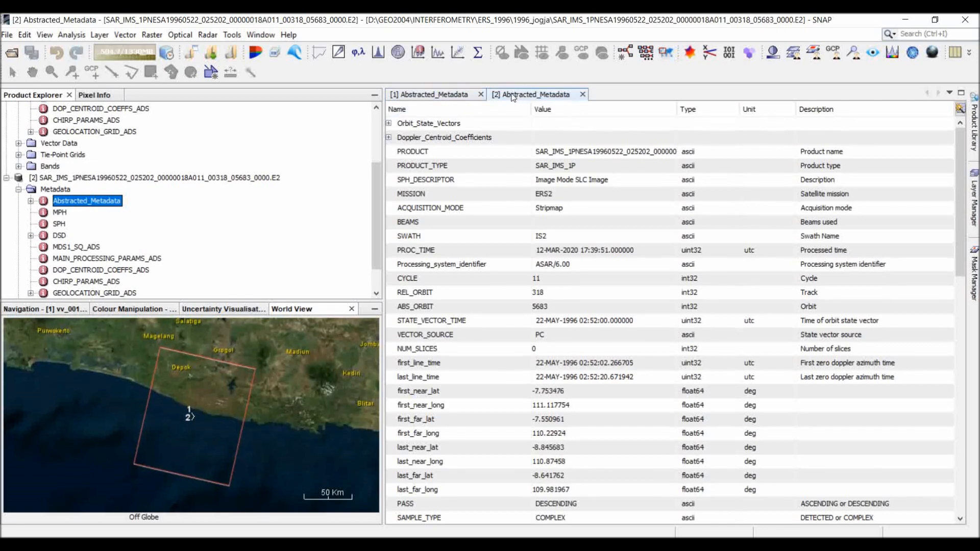
pyautogui.click(480, 95)
pyautogui.click(476, 95)
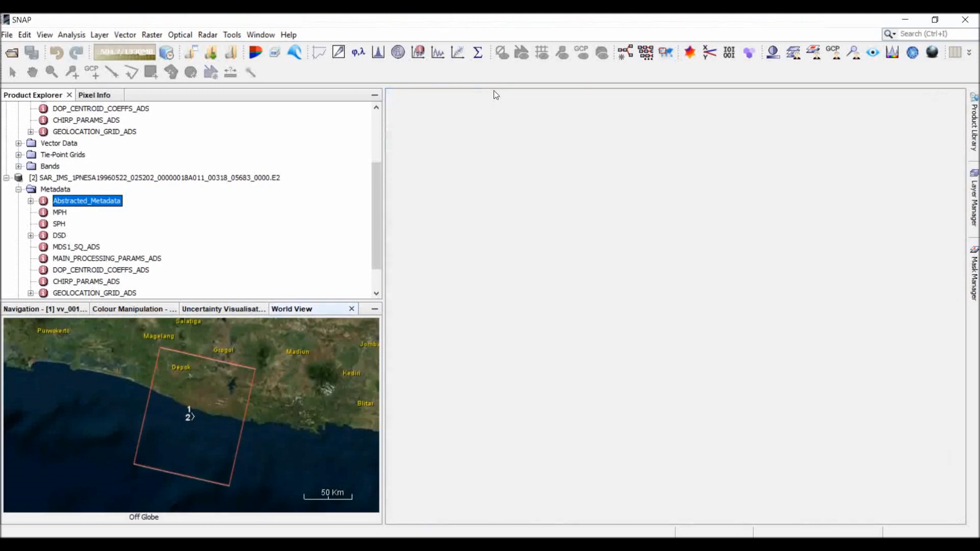
pyautogui.click(6, 178)
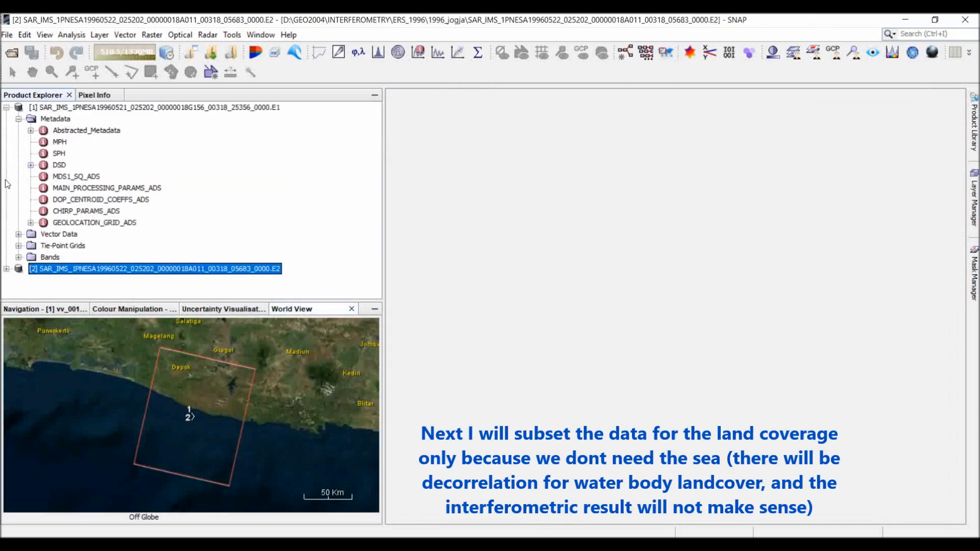
pyautogui.click(6, 107)
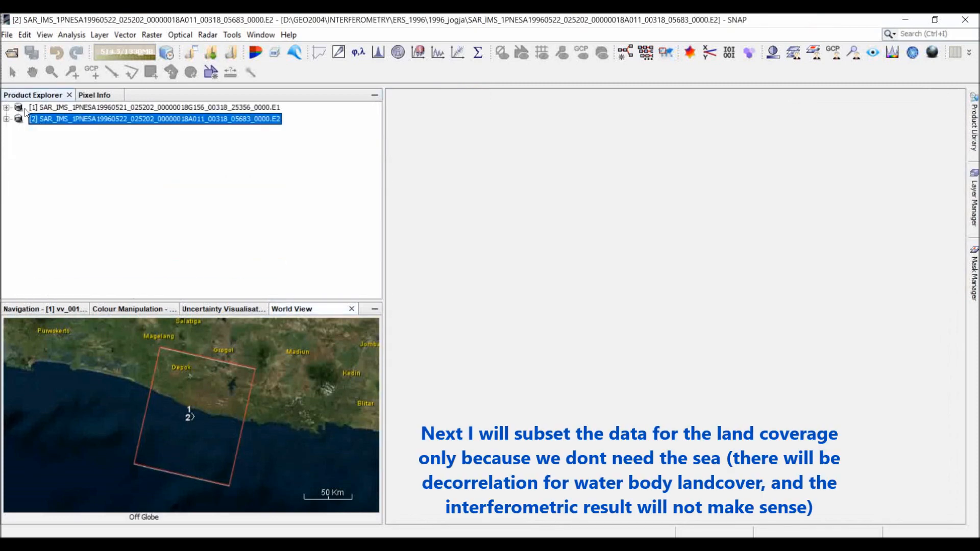
# - Create a spatial subset of the 21 May 1996 E1 product with full width fixed and scene end Y set to 16000
pyautogui.click(37, 109)
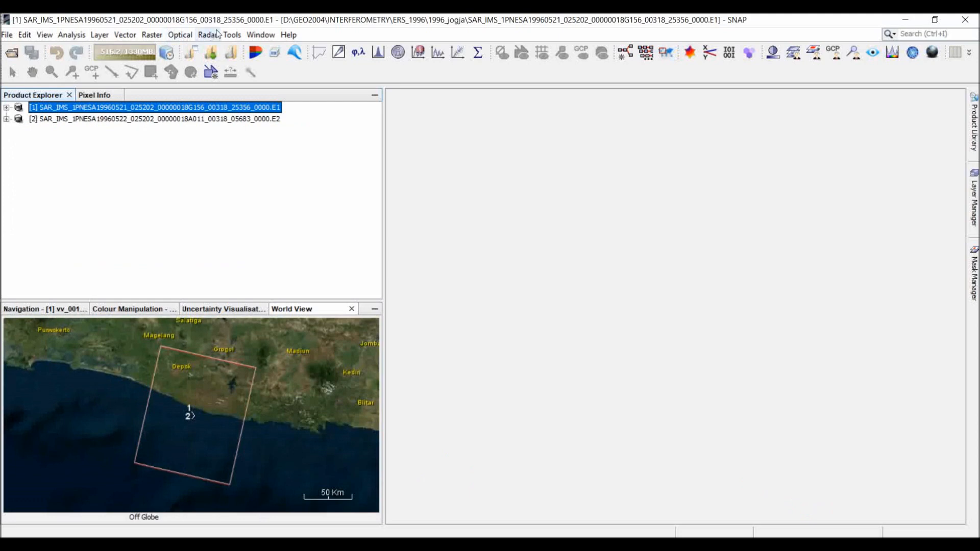
pyautogui.click(153, 33)
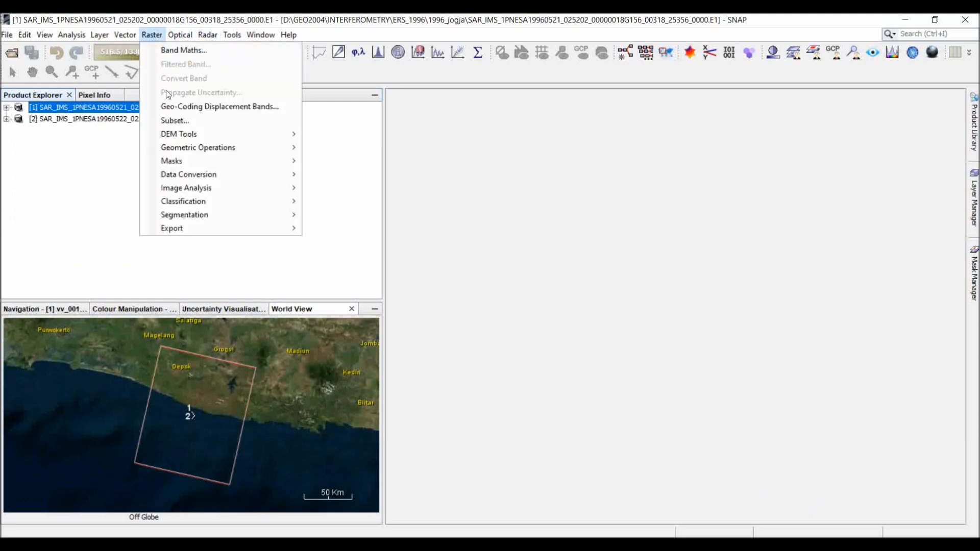
pyautogui.click(182, 121)
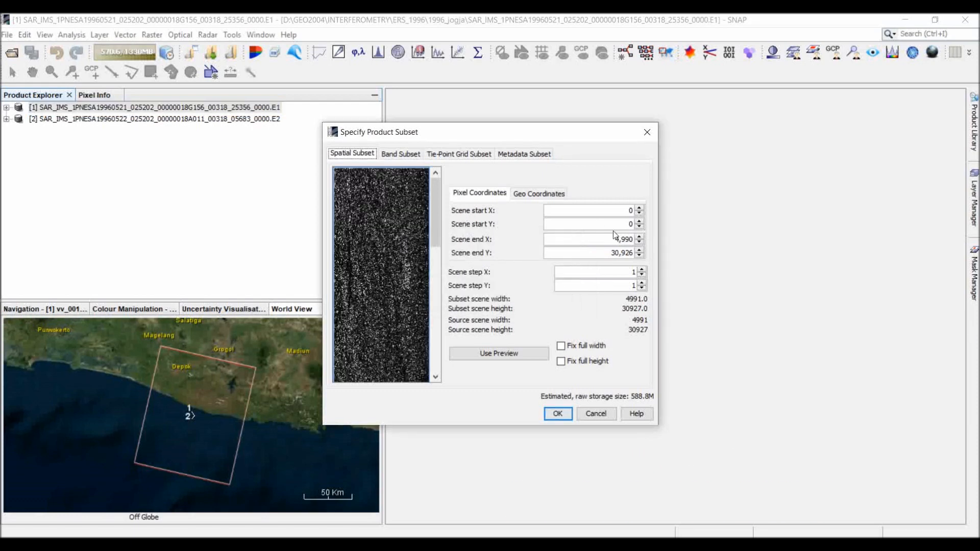
pyautogui.click(562, 347)
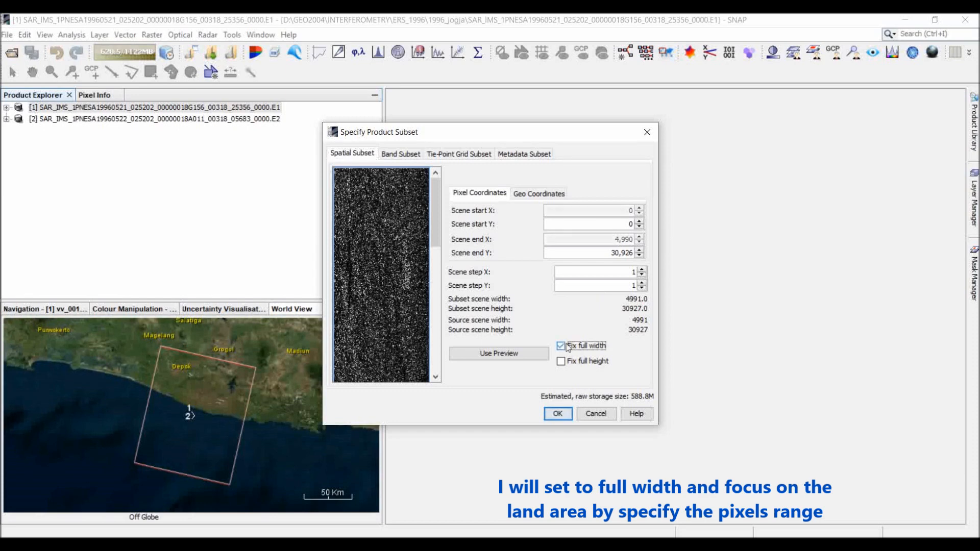
pyautogui.doubleClick(602, 251)
pyautogui.write('16000')
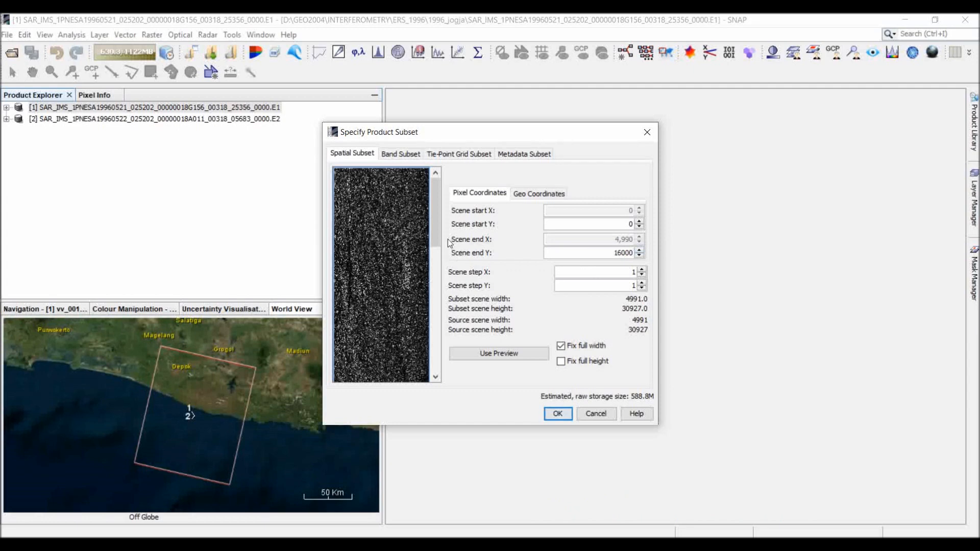
pyautogui.moveTo(434, 237); pyautogui.dragTo(443, 311)
pyautogui.click(596, 275)
pyautogui.moveTo(440, 275)
pyautogui.mouseDown()
pyautogui.moveTo(437, 259)
pyautogui.moveTo(438, 276)
pyautogui.mouseUp()
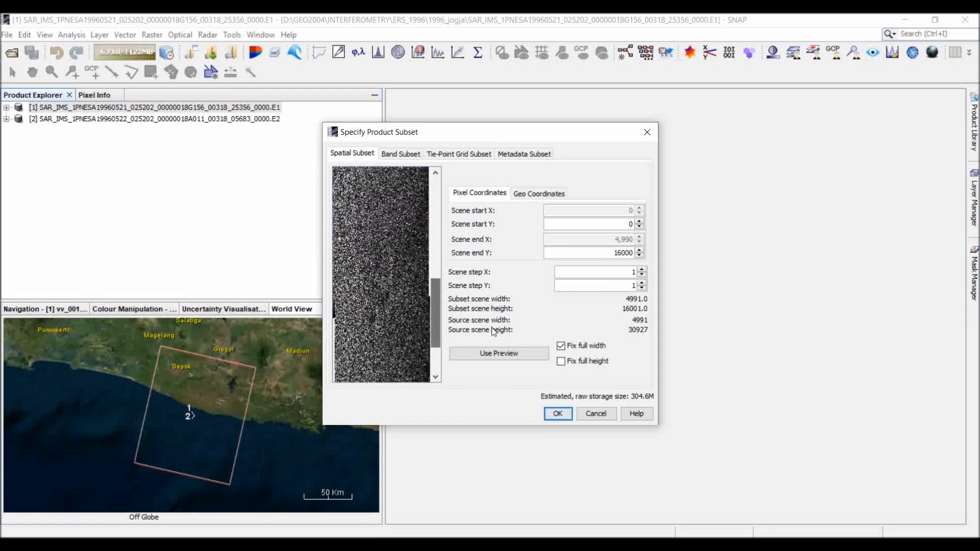
pyautogui.click(558, 414)
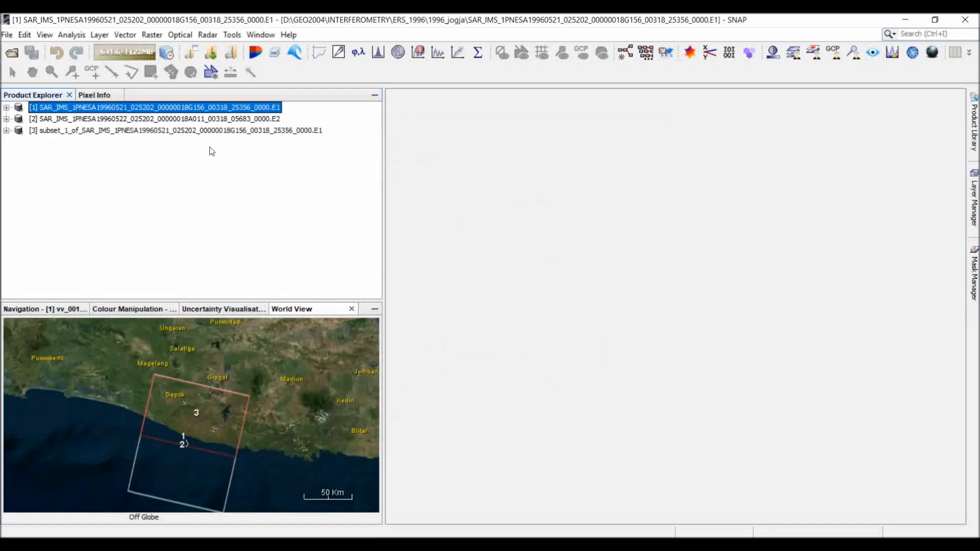
# - Create a spatial subset of the 22 May 1996 E2 product with full width fixed and scene end Y set to 16000
pyautogui.click(201, 119)
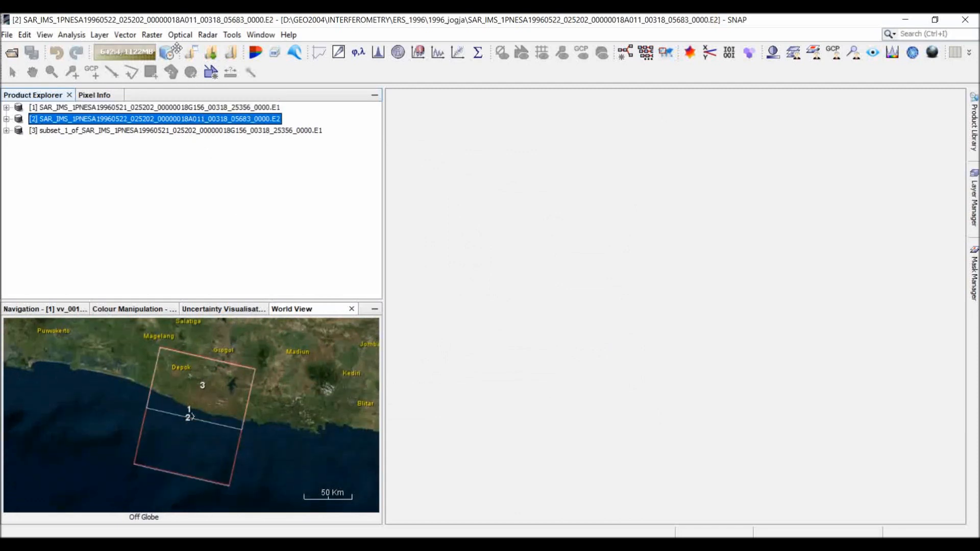
pyautogui.click(155, 36)
pyautogui.click(175, 120)
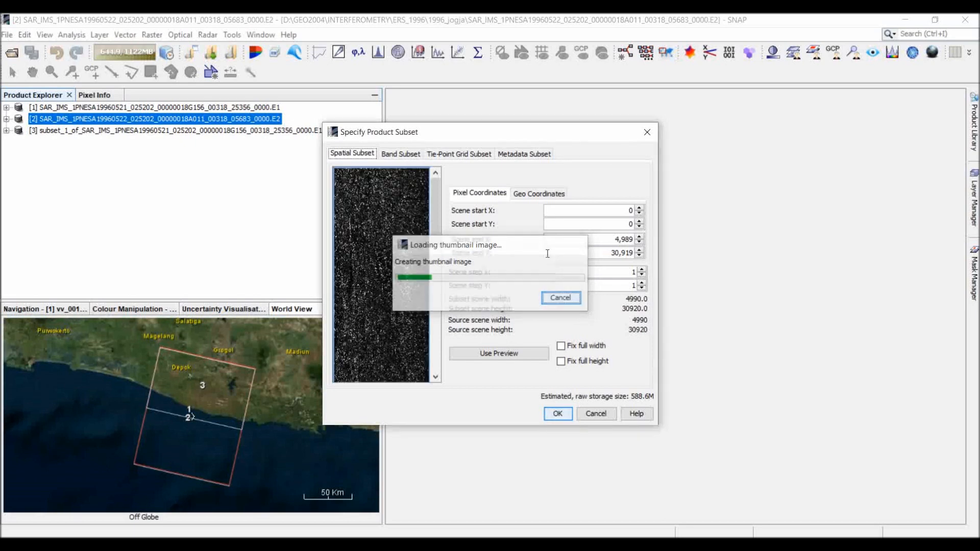
pyautogui.click(561, 346)
pyautogui.moveTo(606, 252); pyautogui.dragTo(638, 254)
pyautogui.write('16000')
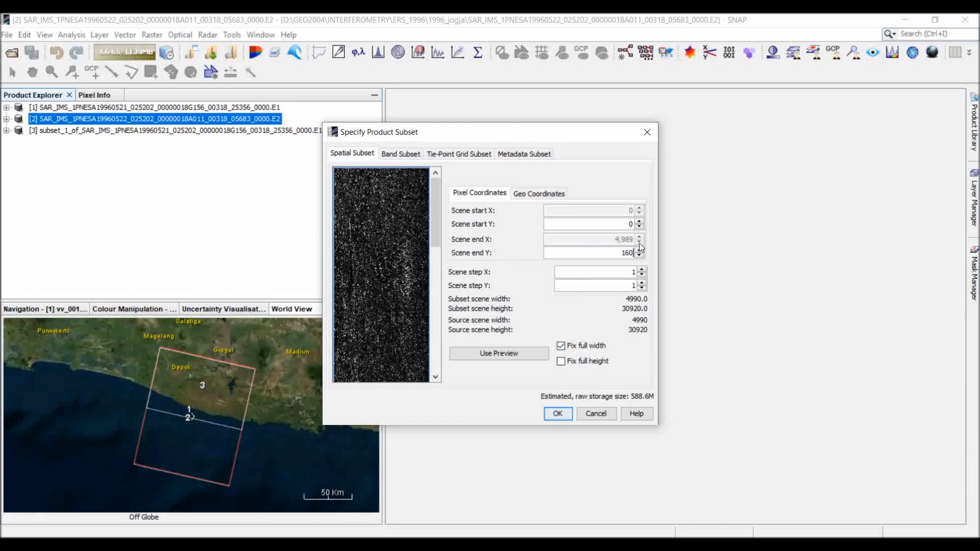
pyautogui.click(584, 272)
pyautogui.moveTo(437, 220); pyautogui.dragTo(430, 280)
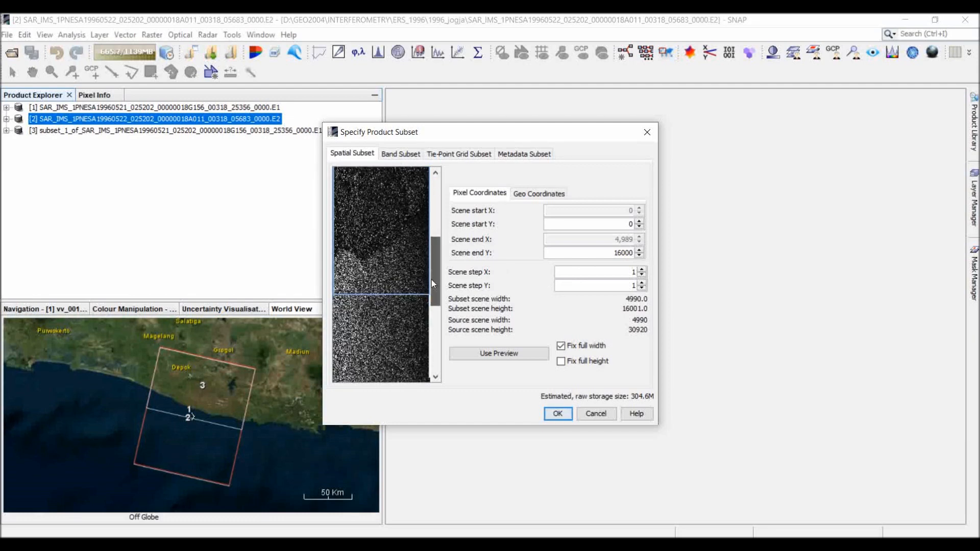
pyautogui.click(555, 416)
# - Save the E1 subset product in BEAM-DIMAP format in the 1996_jogja folder under its suggested name
pyautogui.click(277, 129)
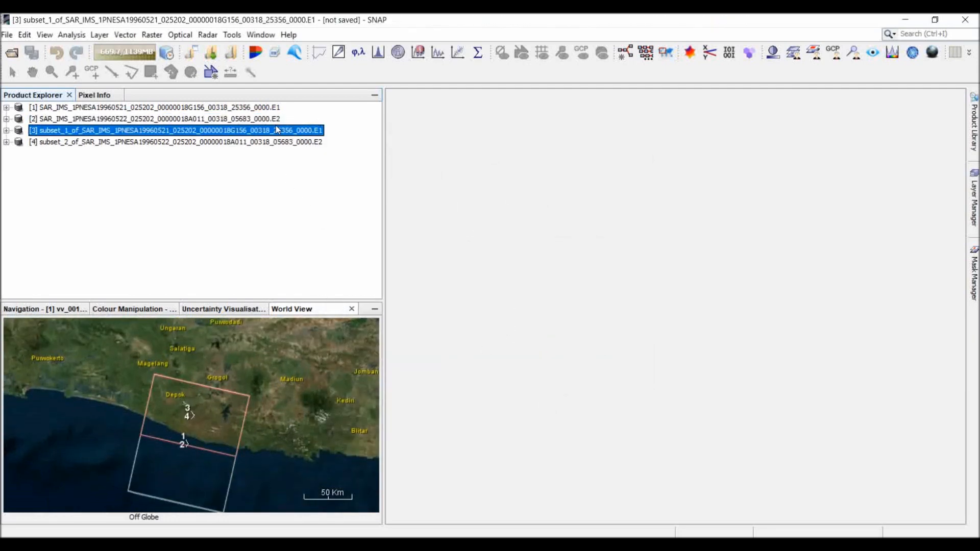
pyautogui.rightClick(261, 134)
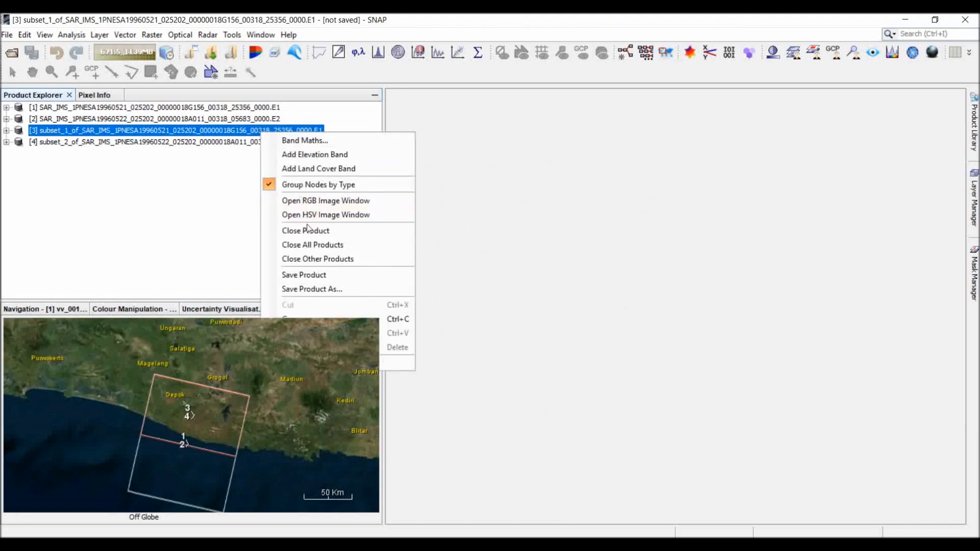
pyautogui.click(316, 275)
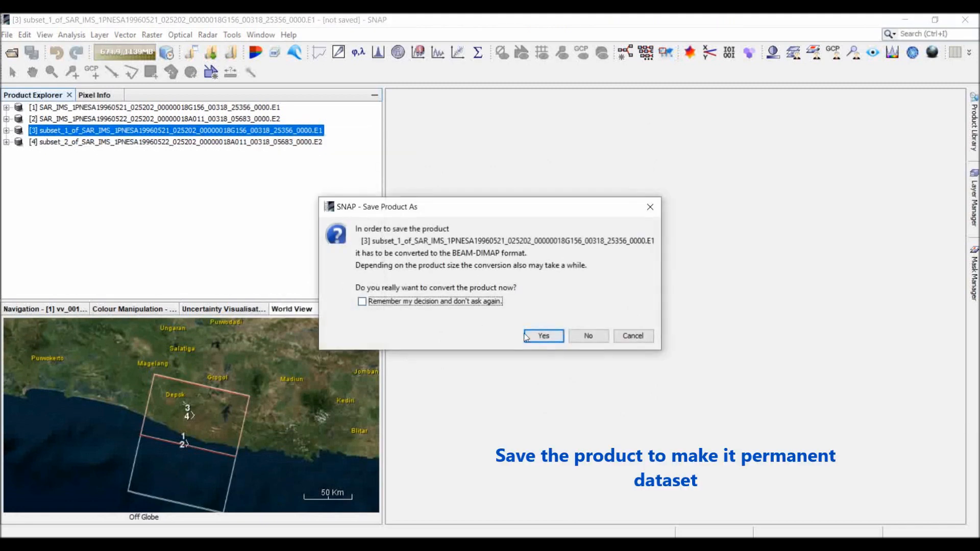
pyautogui.click(544, 336)
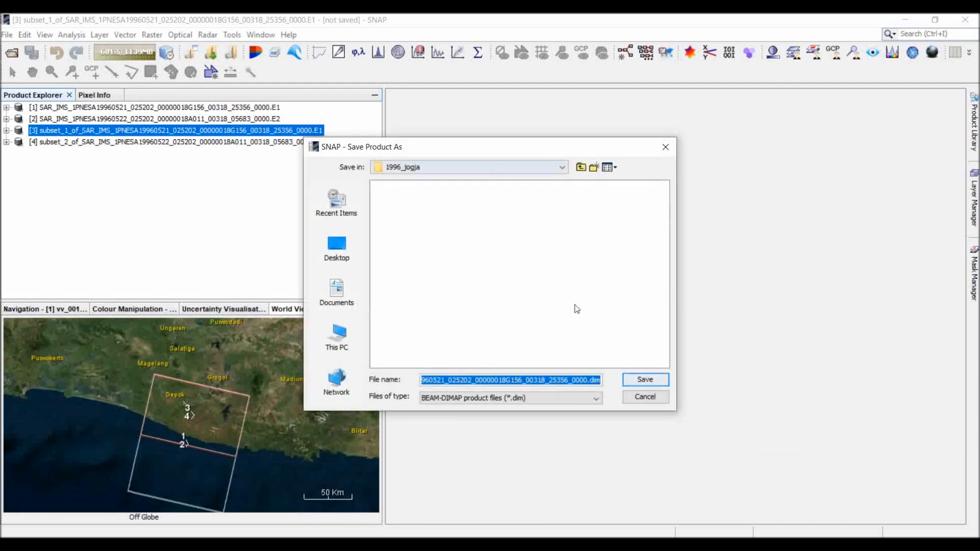
pyautogui.click(639, 377)
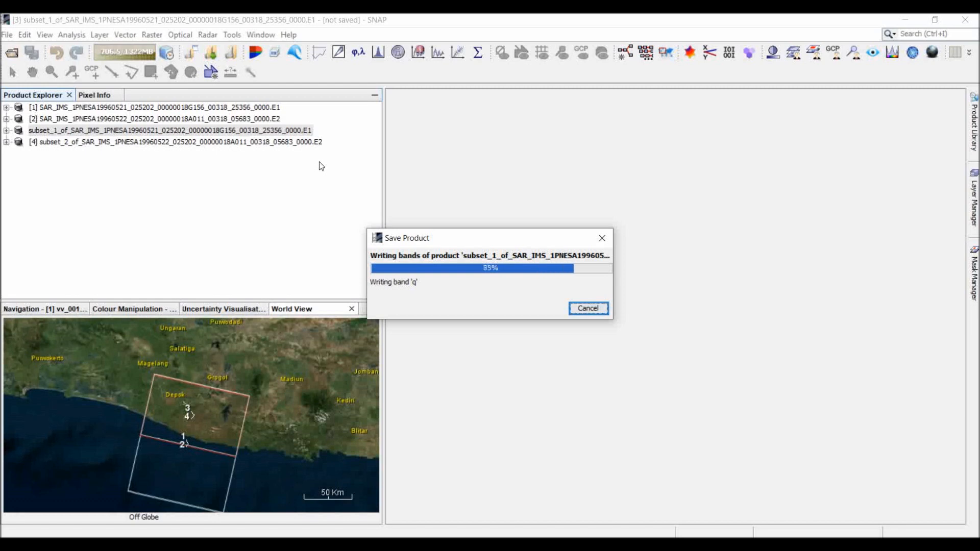
# - Save the E2 subset product as a BEAM-DIMAP file in the 1996_jogja folder, keeping the suggested name
pyautogui.rightClick(286, 144)
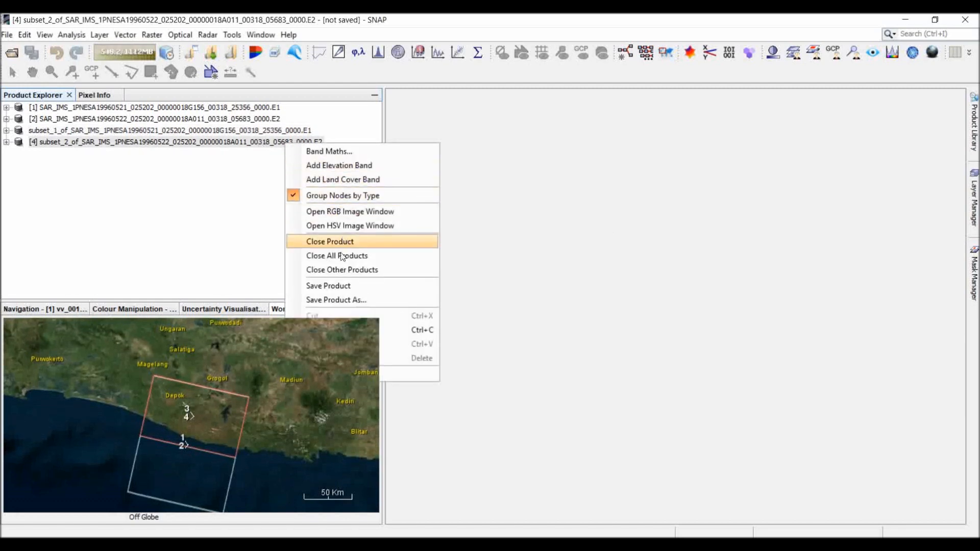
pyautogui.click(340, 285)
pyautogui.click(556, 337)
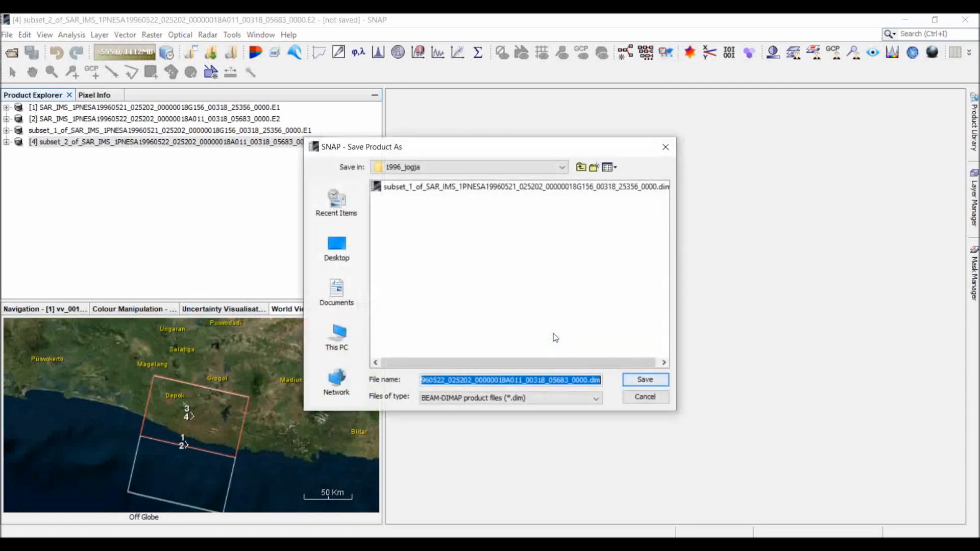
pyautogui.click(641, 379)
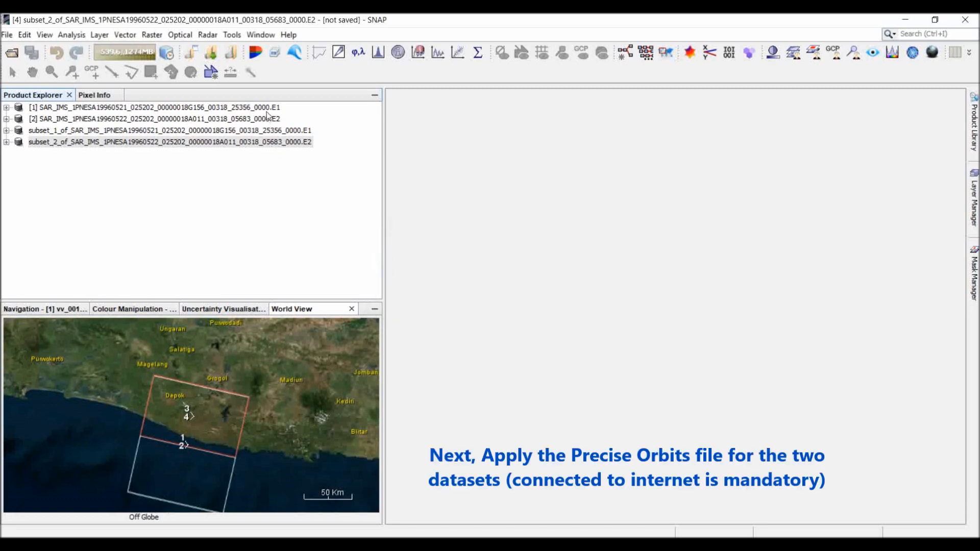
# - Run Apply Orbit File on the saved E1 subset with PRARE Precise (ERS1&2) (Auto Download) orbit state vectors
pyautogui.click(268, 131)
pyautogui.click(207, 34)
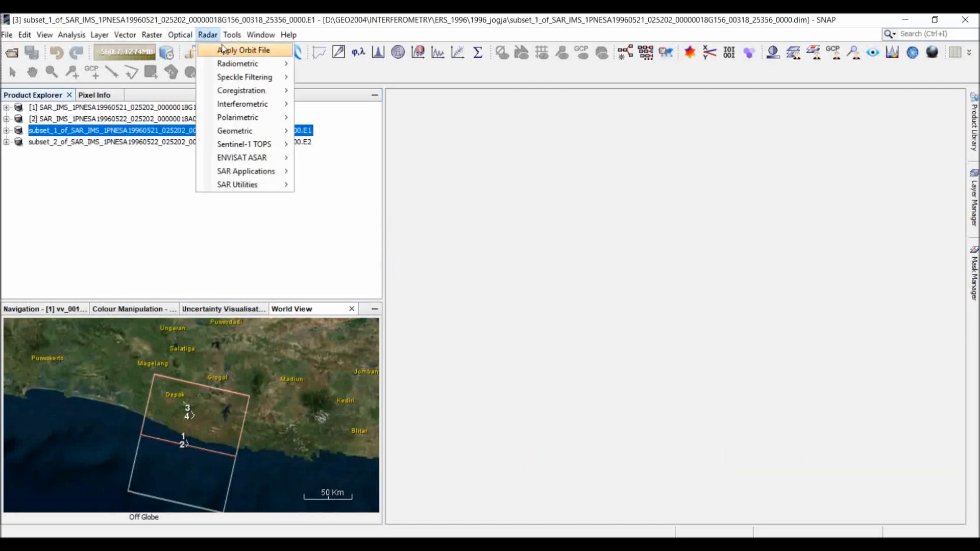
pyautogui.click(243, 50)
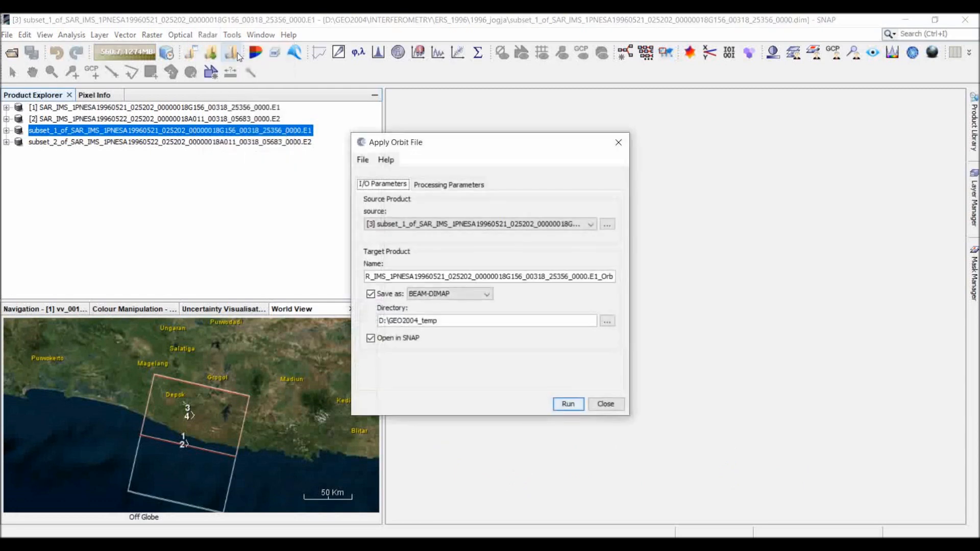
pyautogui.click(428, 183)
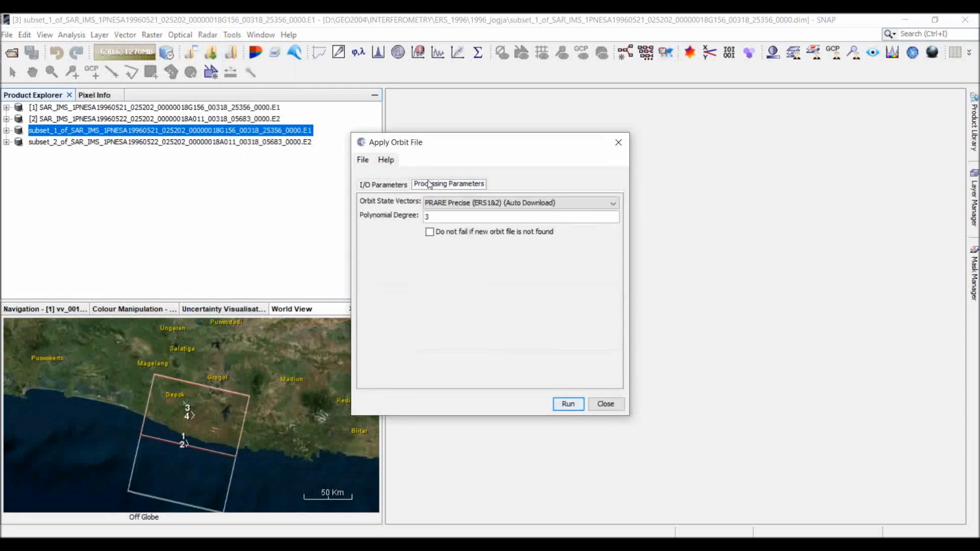
pyautogui.click(405, 187)
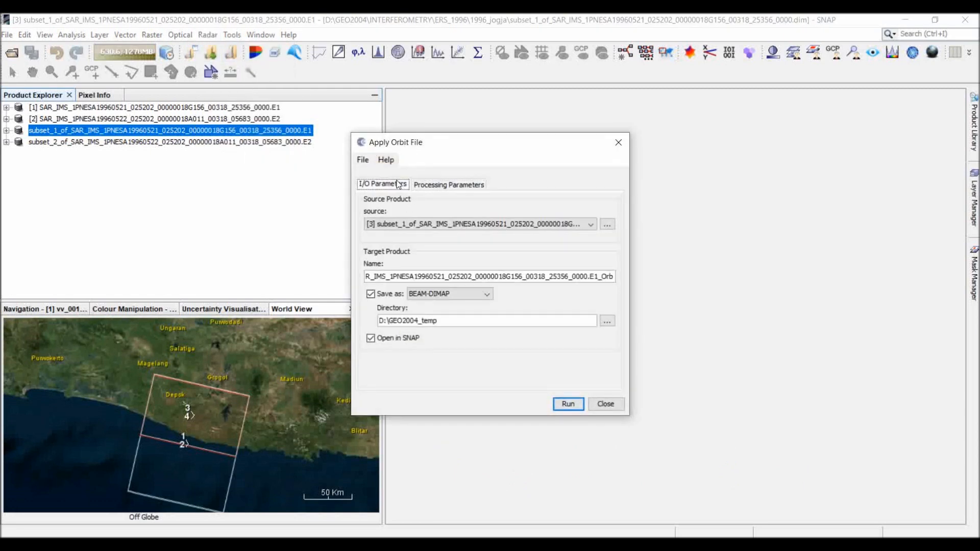
pyautogui.click(434, 185)
pyautogui.click(467, 203)
pyautogui.click(467, 204)
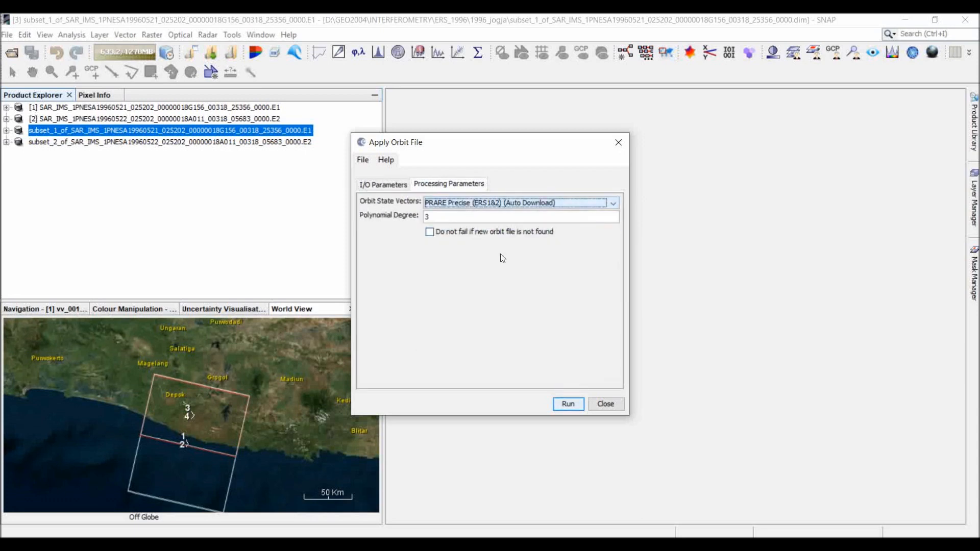
pyautogui.click(565, 406)
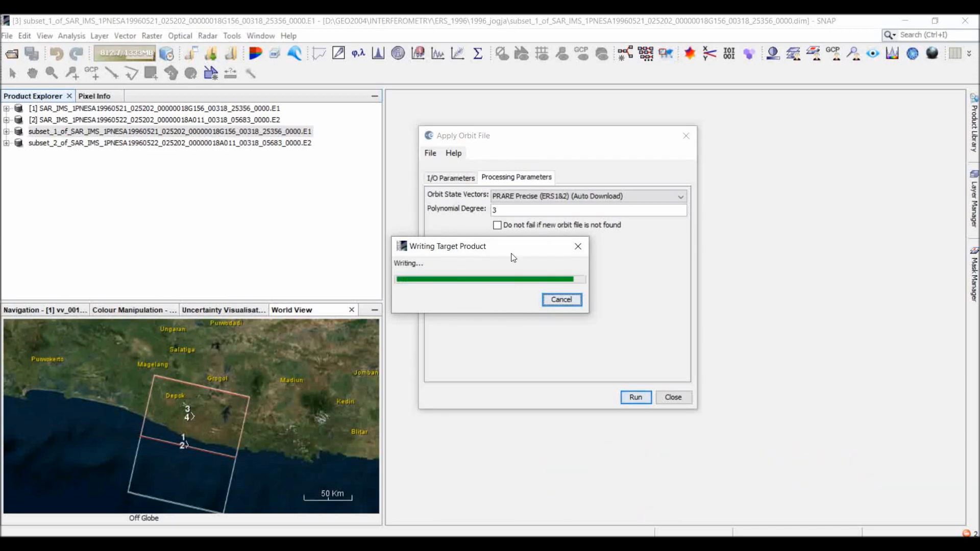
# - Run Apply Orbit File with the E2 subset as source, keeping the PRARE Precise orbit settings, and close the dialog
pyautogui.click(449, 186)
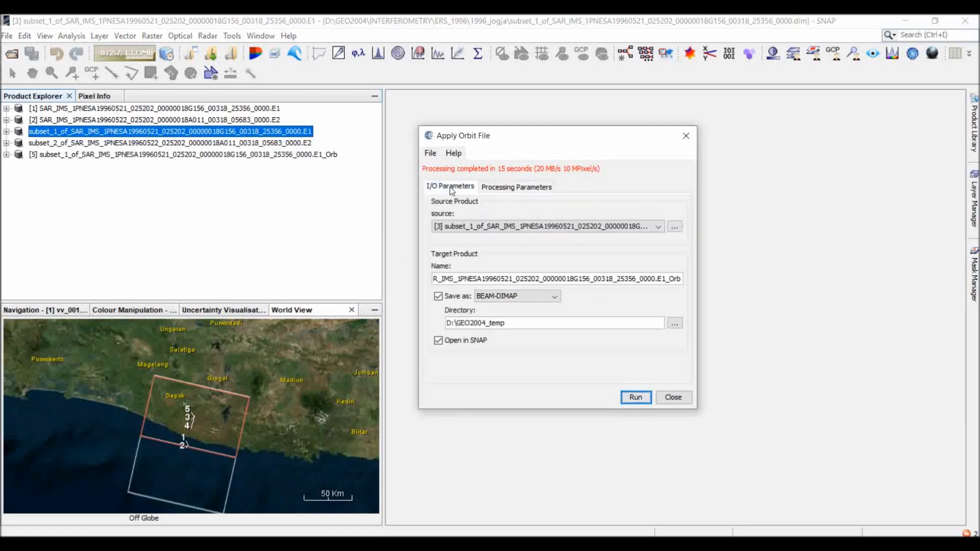
pyautogui.click(464, 225)
pyautogui.click(468, 270)
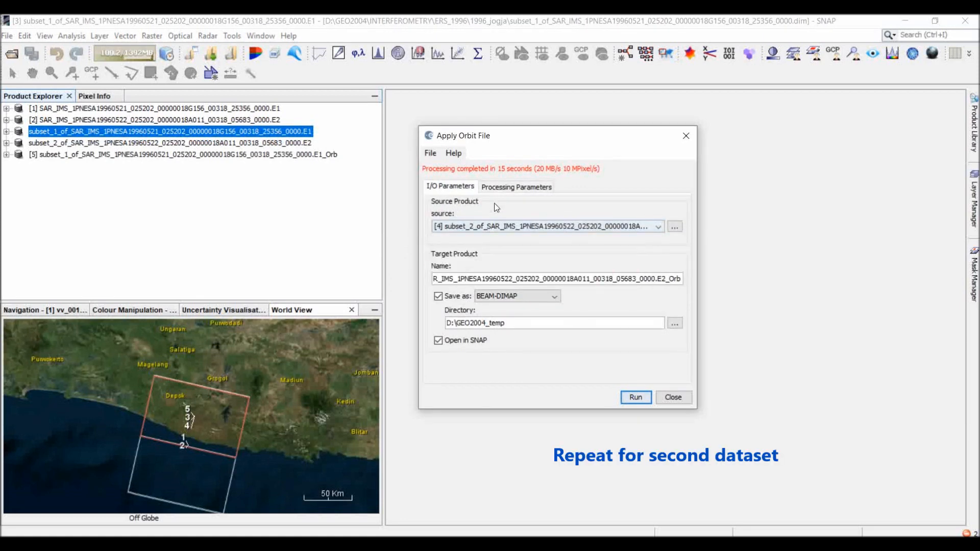
pyautogui.click(515, 187)
pyautogui.click(632, 401)
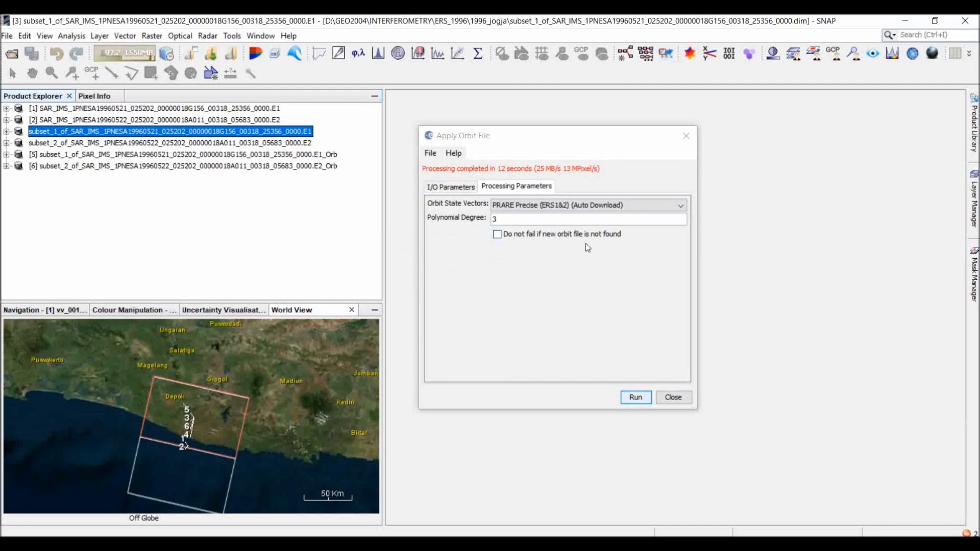
pyautogui.click(673, 398)
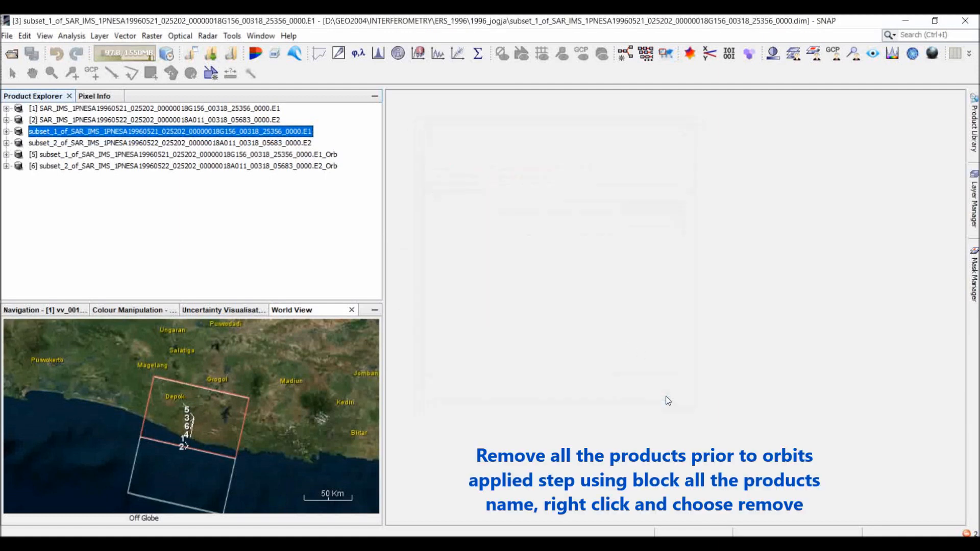
# - Close the two original SAR products and the two subsets without orbit correction, keeping only the E1_Orb and E2_Orb products open
pyautogui.click(300, 144)
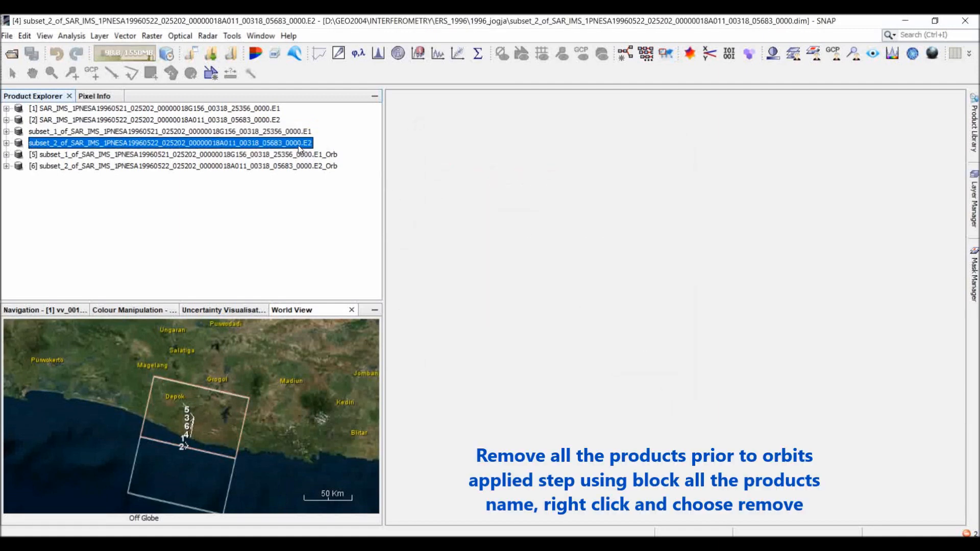
pyautogui.keyDown('shift'); pyautogui.click(265, 110); pyautogui.keyUp('shift')
pyautogui.rightClick(265, 110)
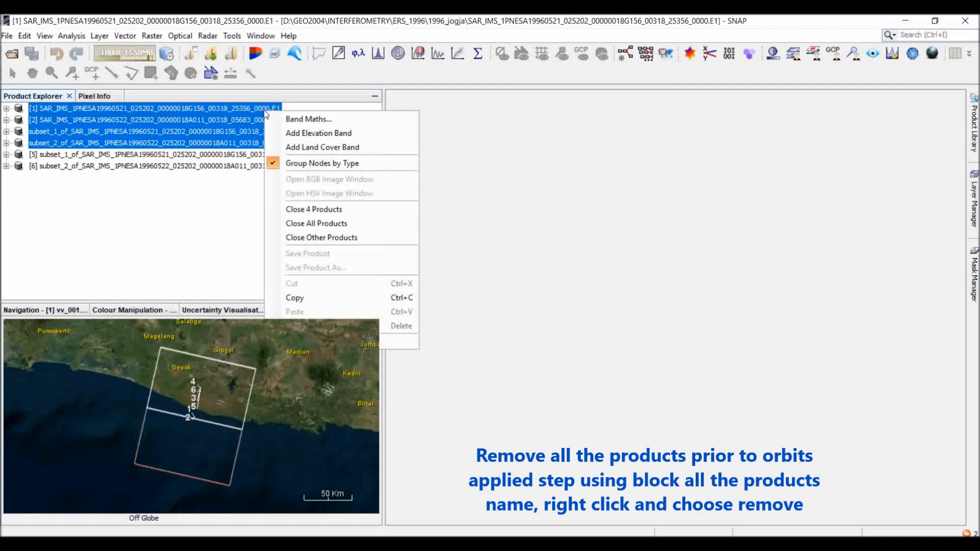
pyautogui.click(312, 210)
pyautogui.click(304, 121)
pyautogui.click(301, 109)
pyautogui.click(299, 119)
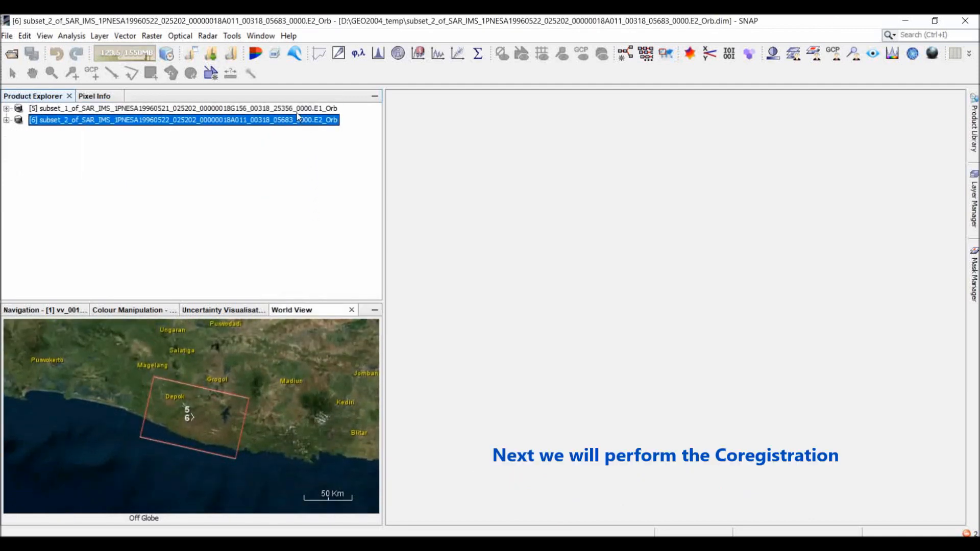
# - Start the radar Coregistration tool and add both opened orbit-corrected products to its product set
pyautogui.click(296, 112)
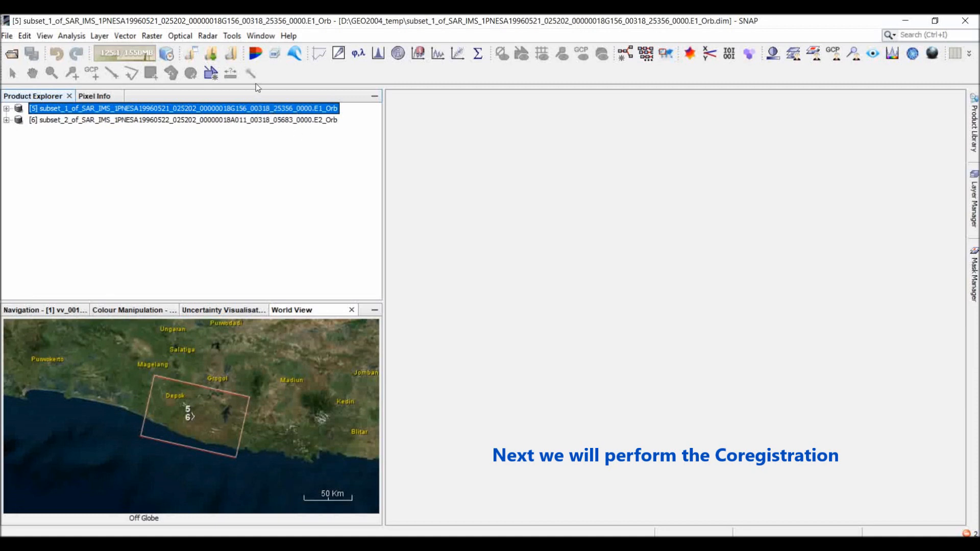
pyautogui.click(208, 35)
pyautogui.moveTo(254, 92)
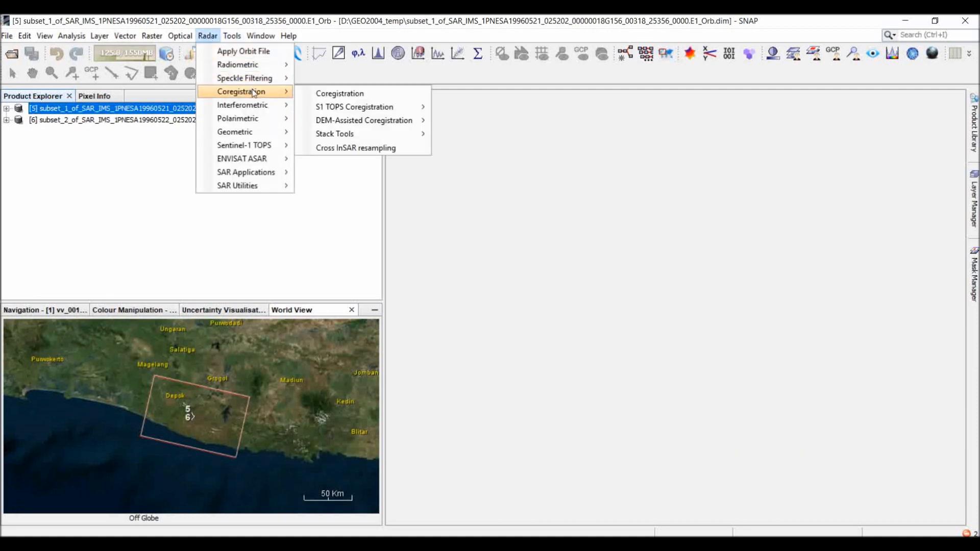
pyautogui.click(320, 92)
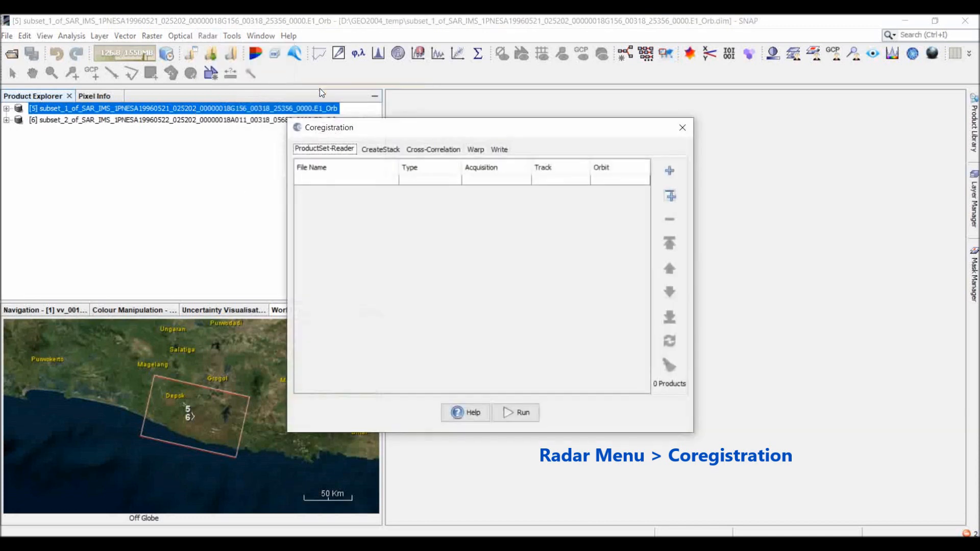
pyautogui.click(673, 203)
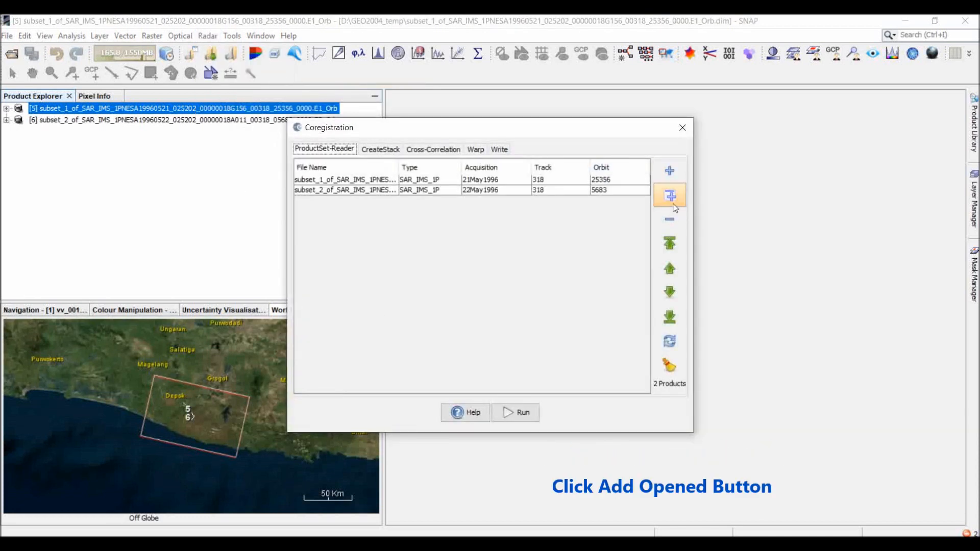
# - Find the optimal master for the stack and enable Estimate Initial Coarse Offset for the cross-correlation
pyautogui.click(380, 150)
pyautogui.click(357, 219)
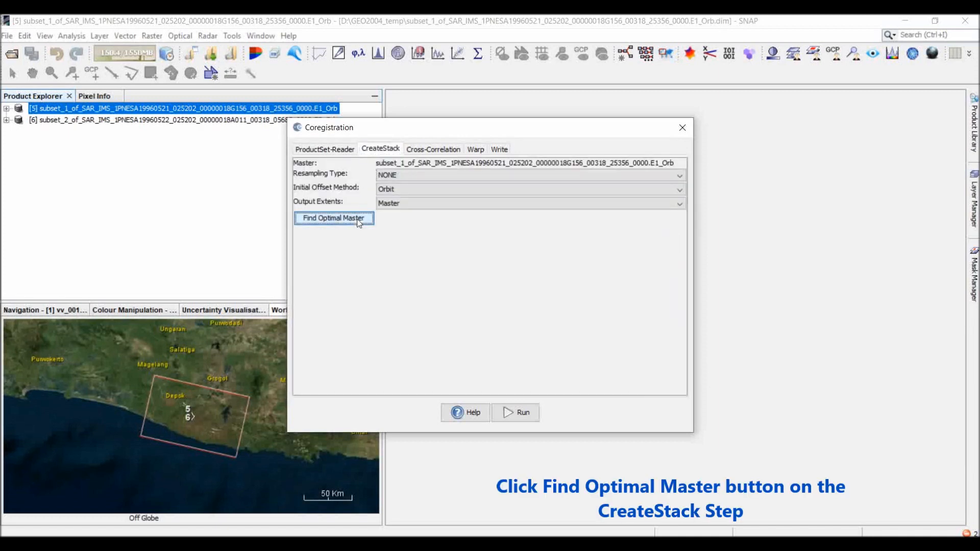
pyautogui.click(417, 151)
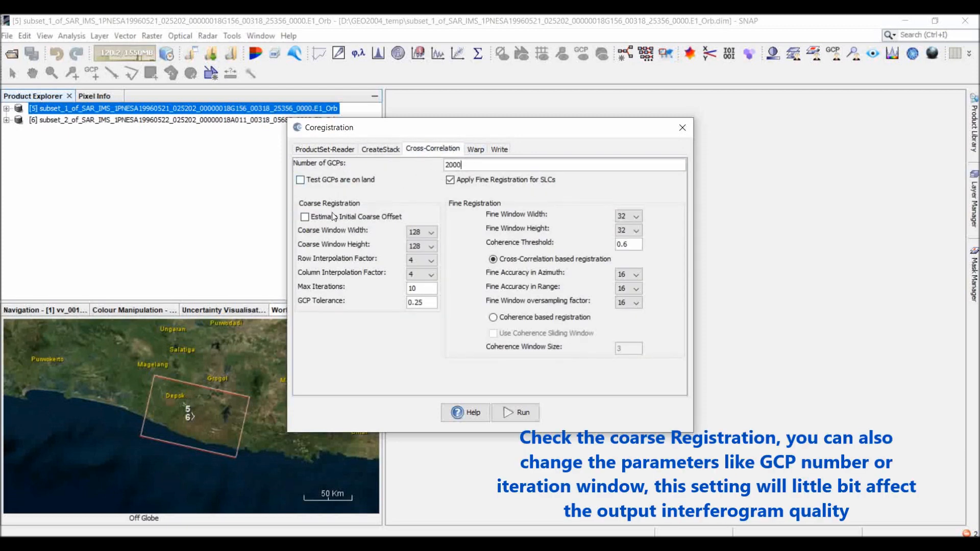
pyautogui.click(304, 217)
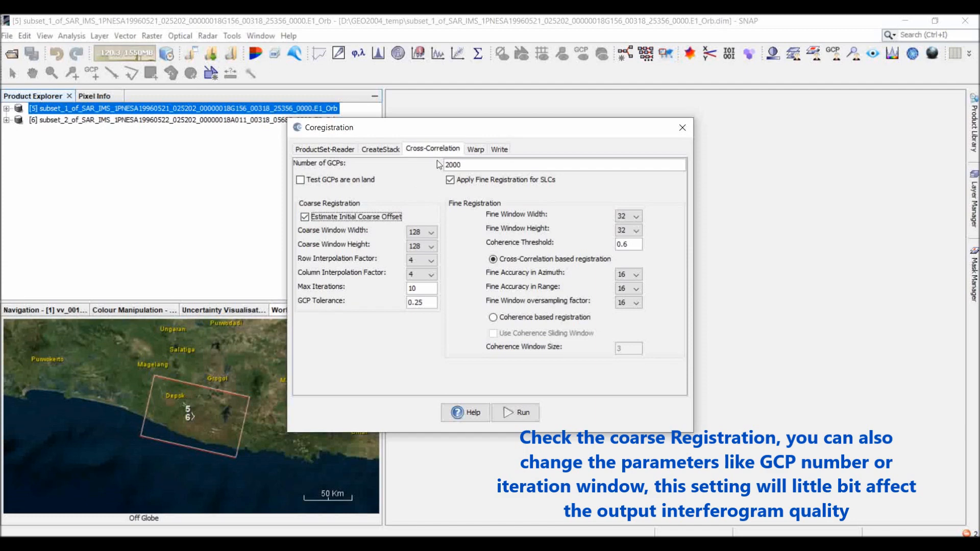
# - Run the coregistration with default Warp settings, saving the BEAM-DIMAP stack to D:\GEO2004_temp, and list the resulting stack's bands
pyautogui.click(474, 150)
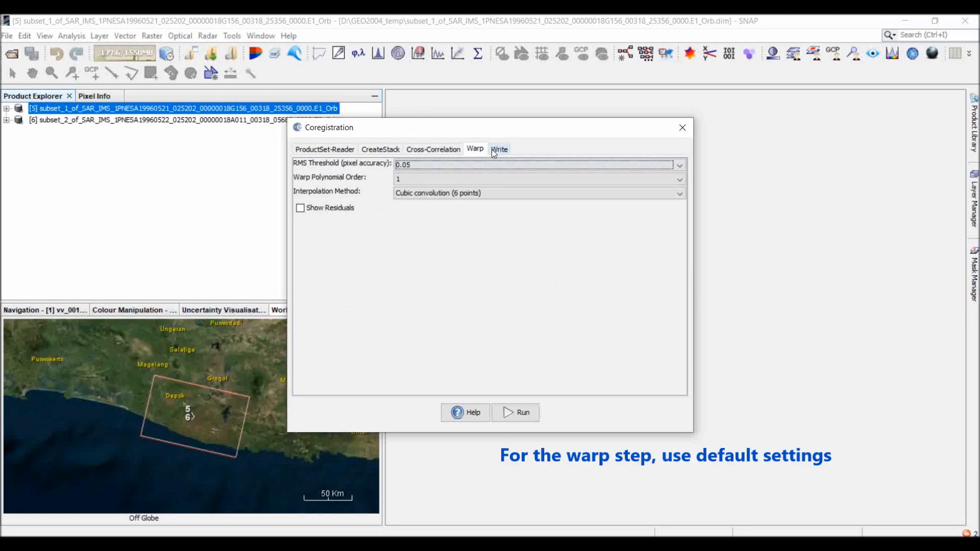
pyautogui.click(494, 149)
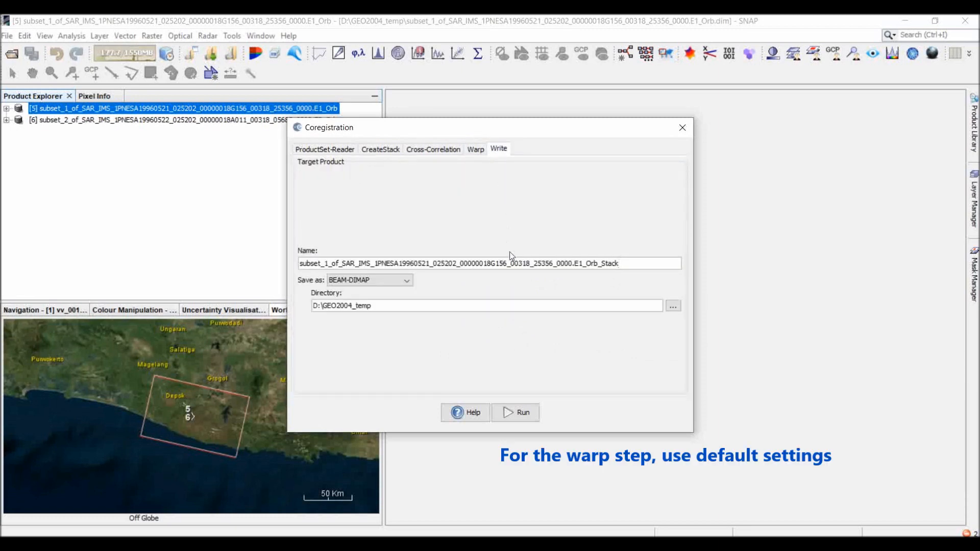
pyautogui.click(516, 412)
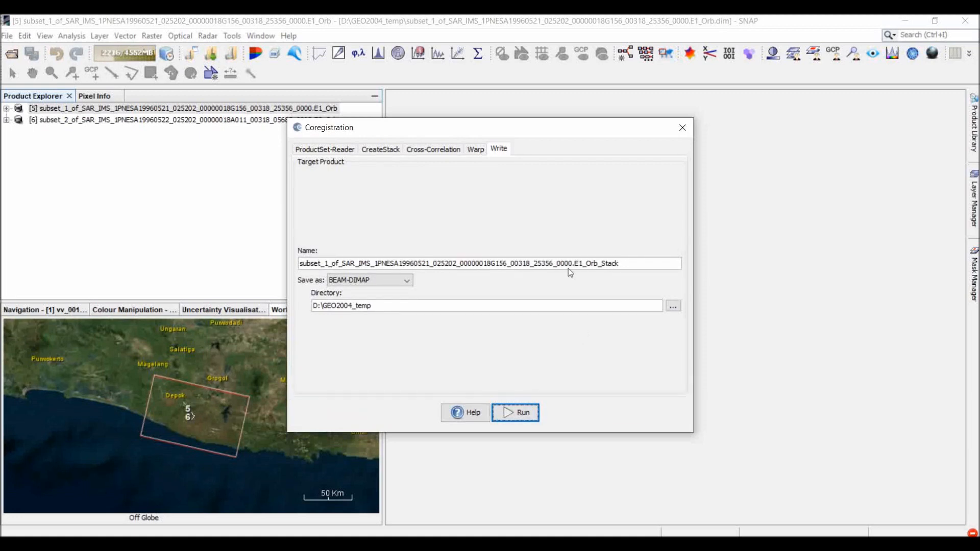
pyautogui.click(679, 134)
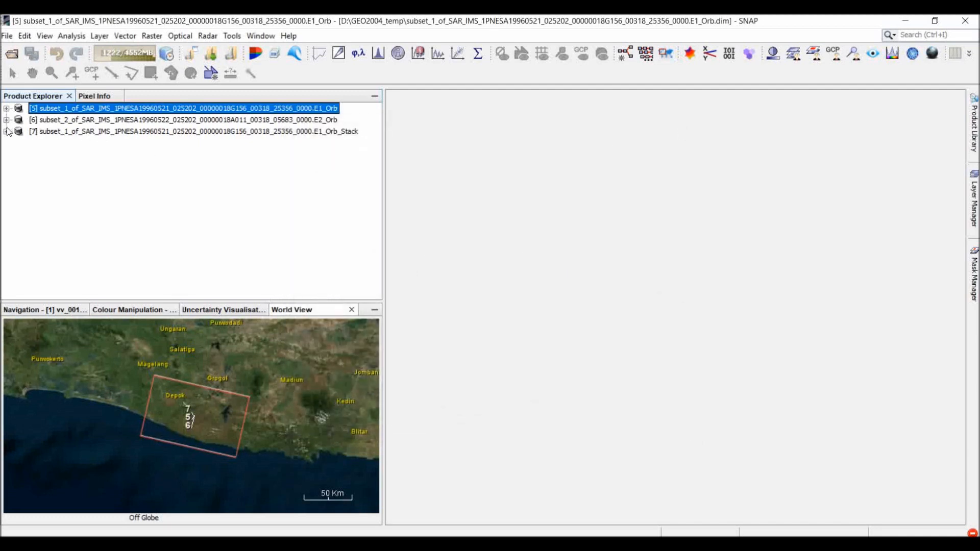
pyautogui.click(6, 131)
pyautogui.click(18, 178)
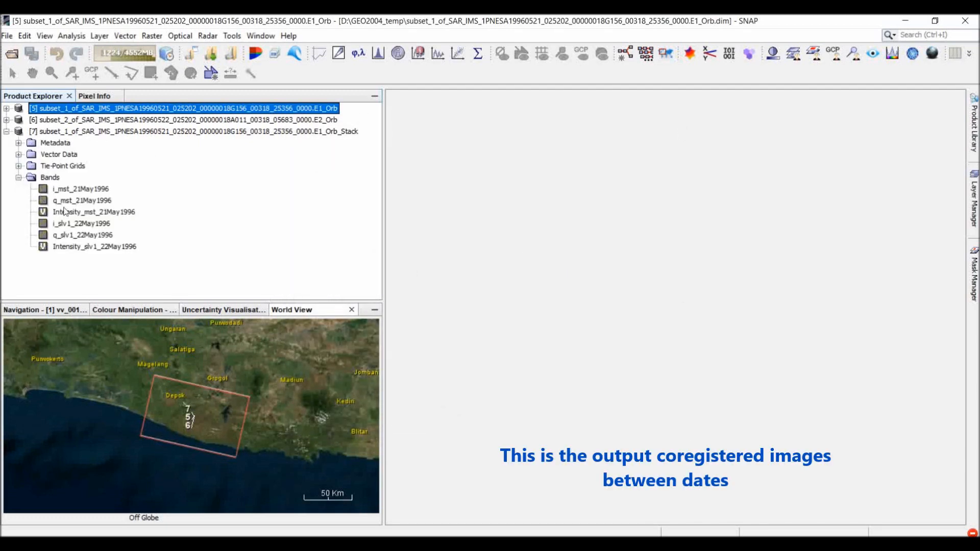
# - Run Interferogram Formation on the coregistered stack with default processing parameters, saving as BEAM-DIMAP in D:\GEO2004_temp, and close the dialog
pyautogui.click(182, 132)
pyautogui.scroll(3, 204, 416)
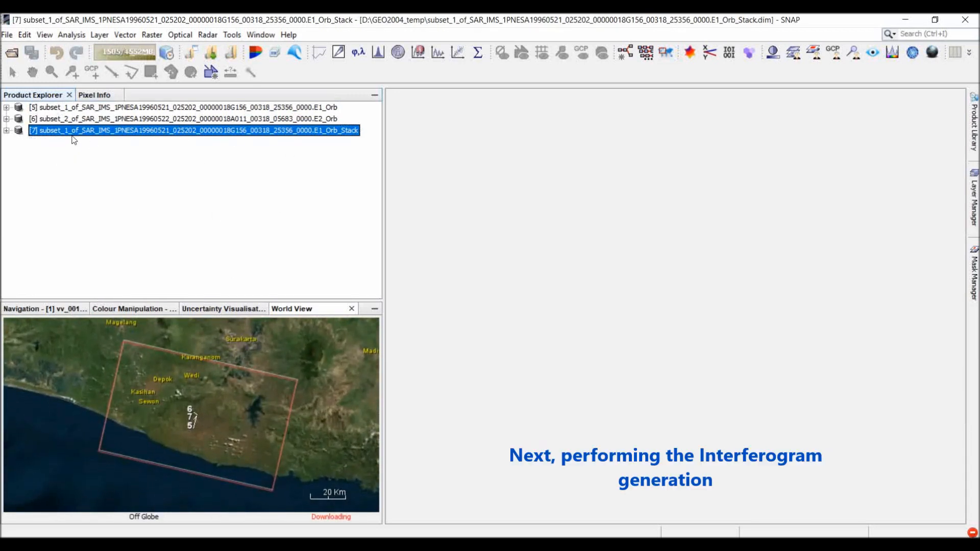
pyautogui.click(207, 35)
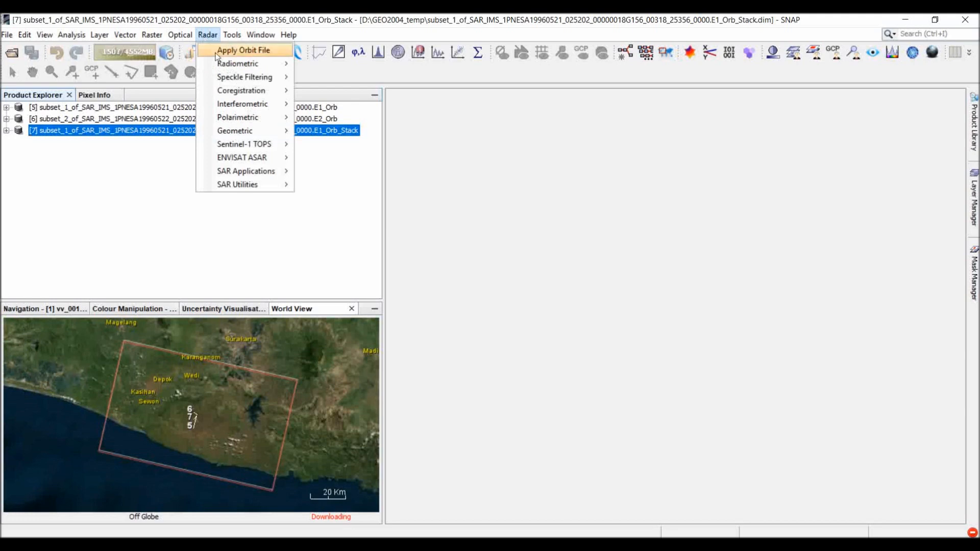
pyautogui.moveTo(245, 103)
pyautogui.moveTo(385, 106)
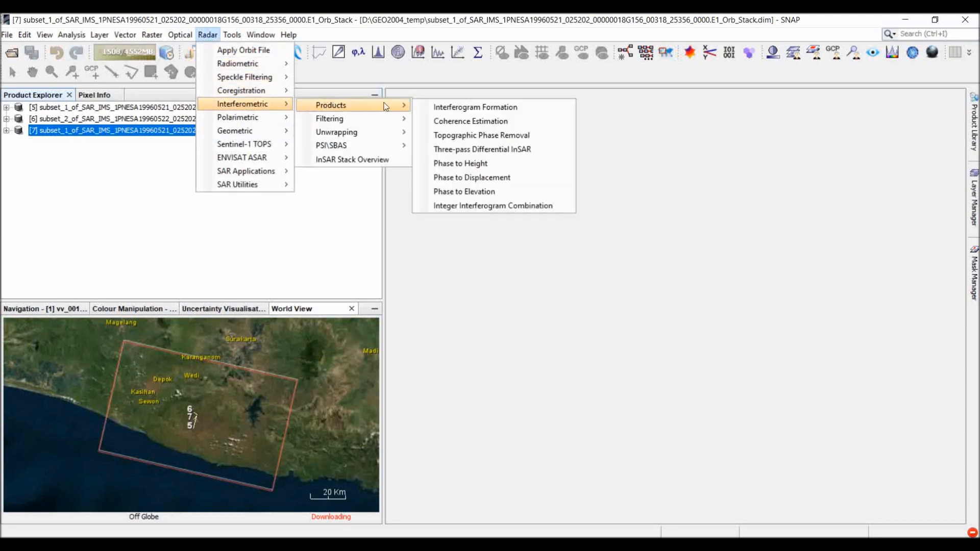
pyautogui.click(437, 106)
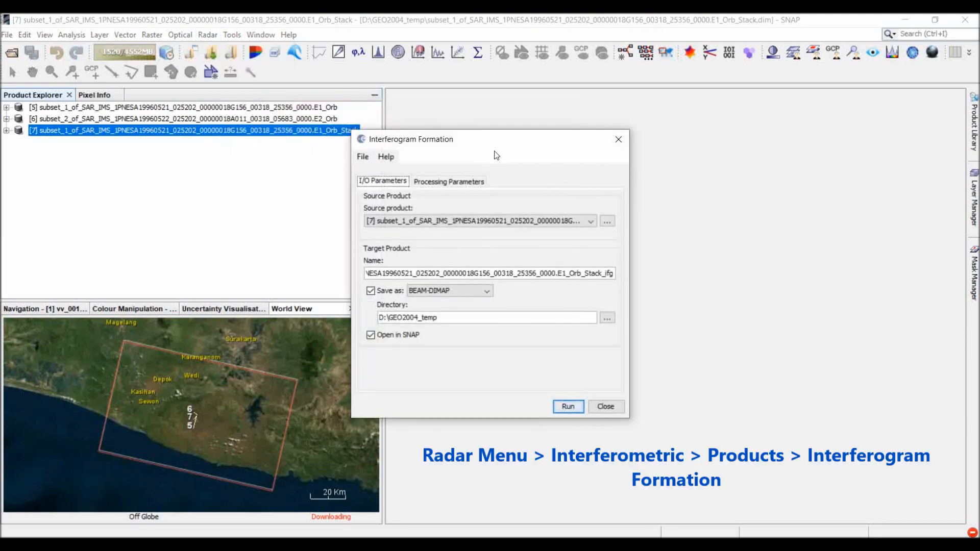
pyautogui.click(449, 183)
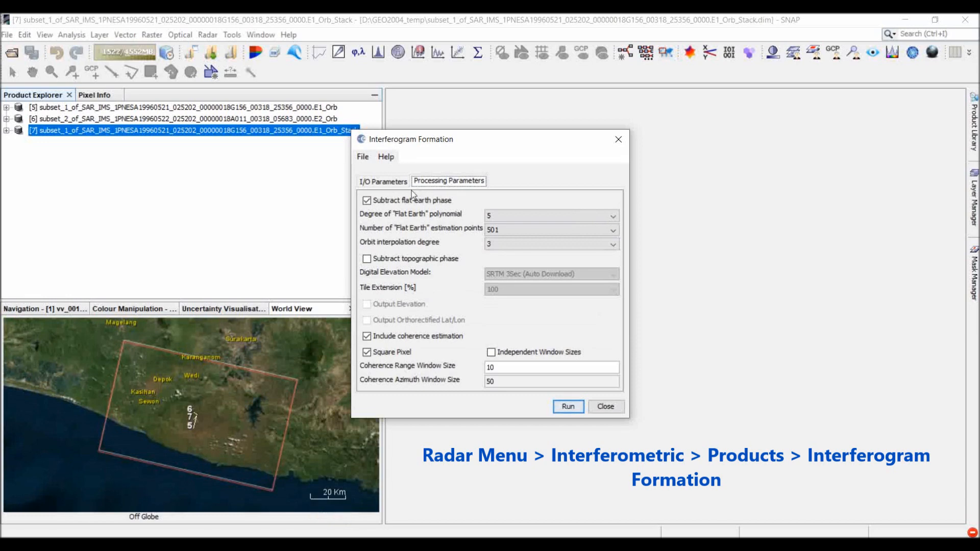
pyautogui.click(390, 182)
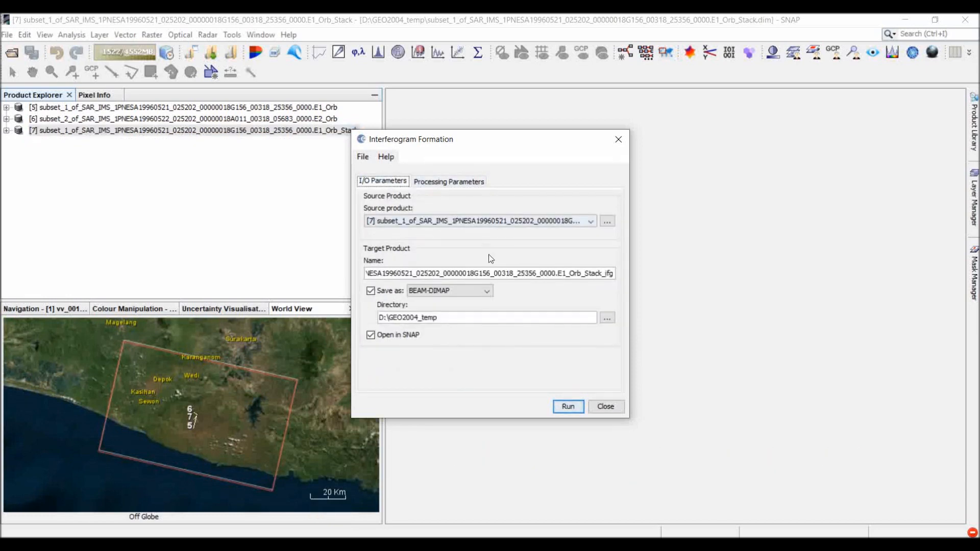
pyautogui.click(569, 408)
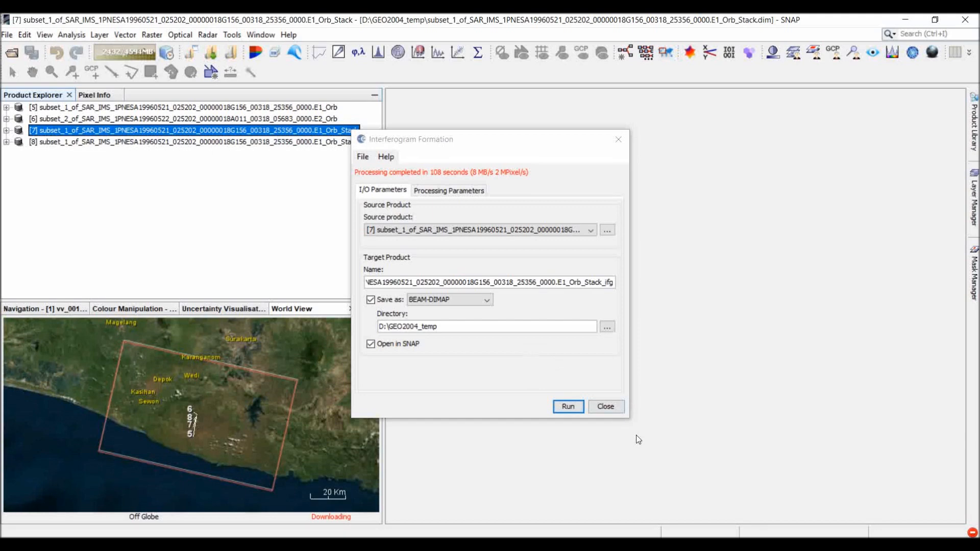
pyautogui.click(606, 406)
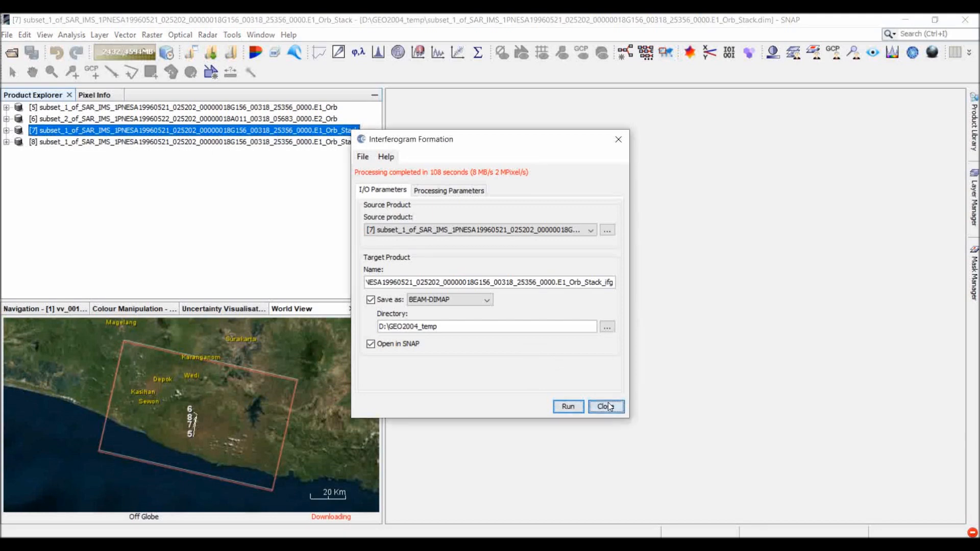
# - Open the Phase_ifg_21May1996_22May1996 band of the new interferogram product as an image
pyautogui.click(6, 142)
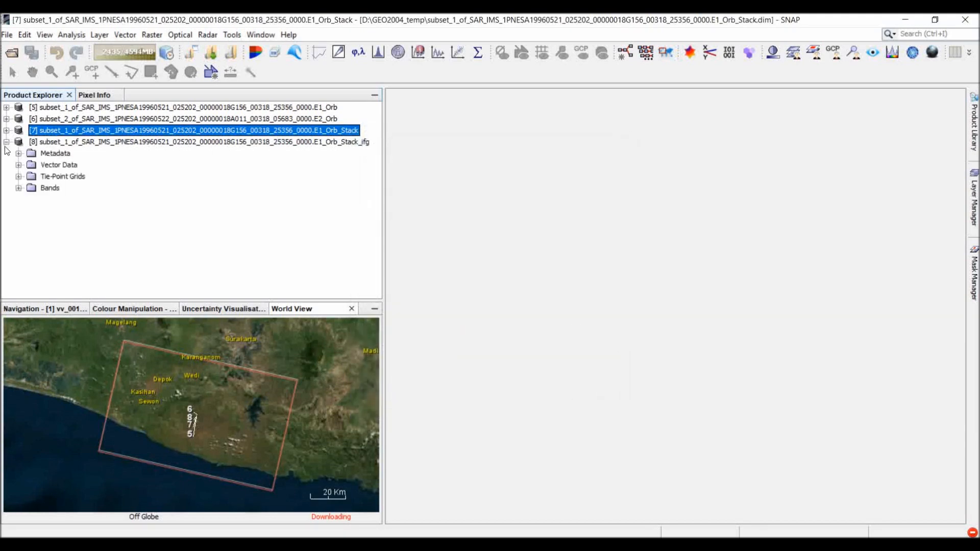
pyautogui.click(19, 188)
pyautogui.doubleClick(107, 234)
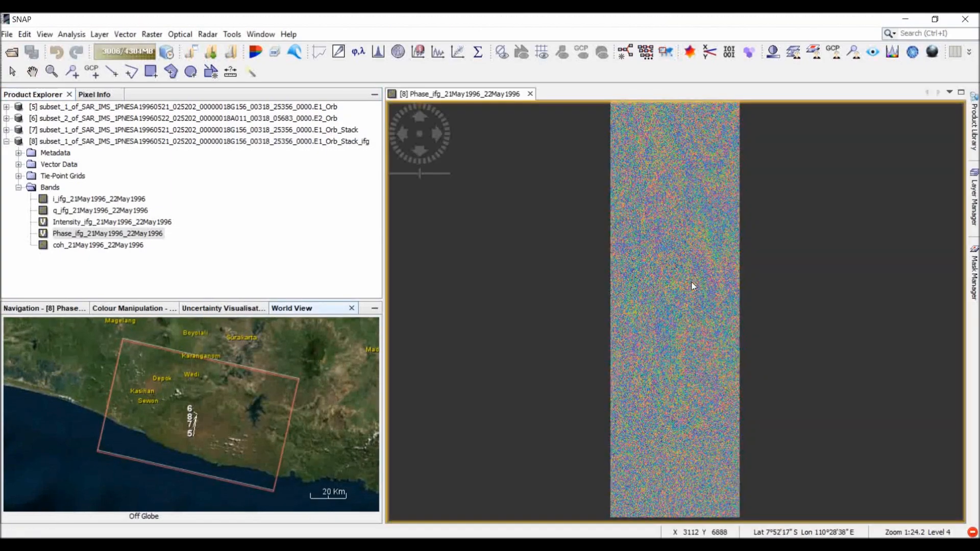
# - Examine the phase pattern across the interferogram image, both in close detail and over its whole extent
pyautogui.scroll(2, 692, 284)
pyautogui.scroll(-17, 692, 284)
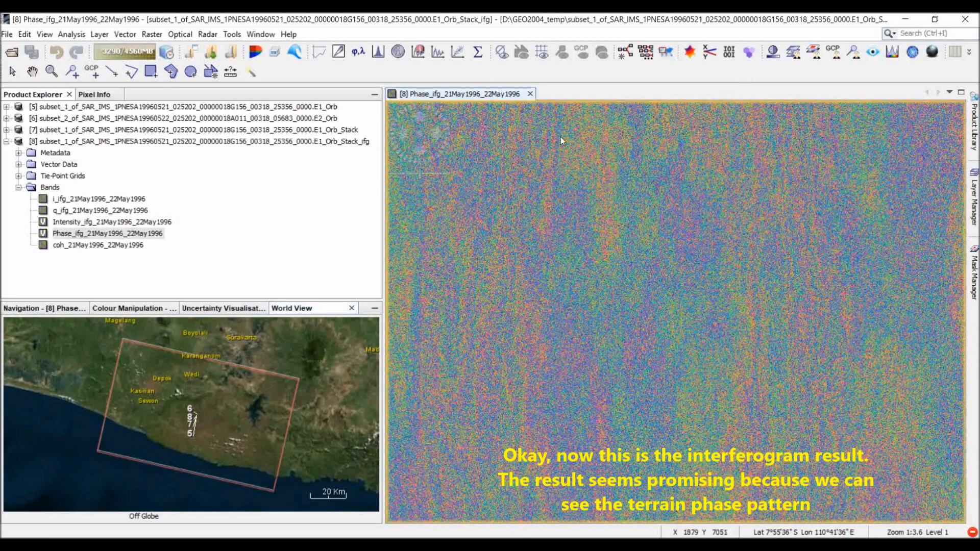
pyautogui.click(32, 72)
pyautogui.moveTo(580, 262); pyautogui.dragTo(480, 223)
pyautogui.scroll(4, 711, 273)
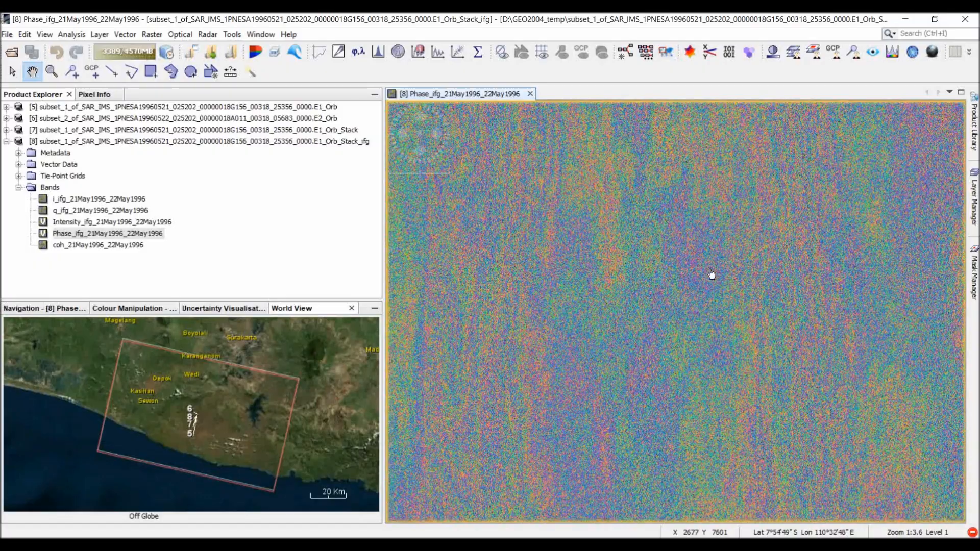
pyautogui.moveTo(672, 297); pyautogui.dragTo(649, 172)
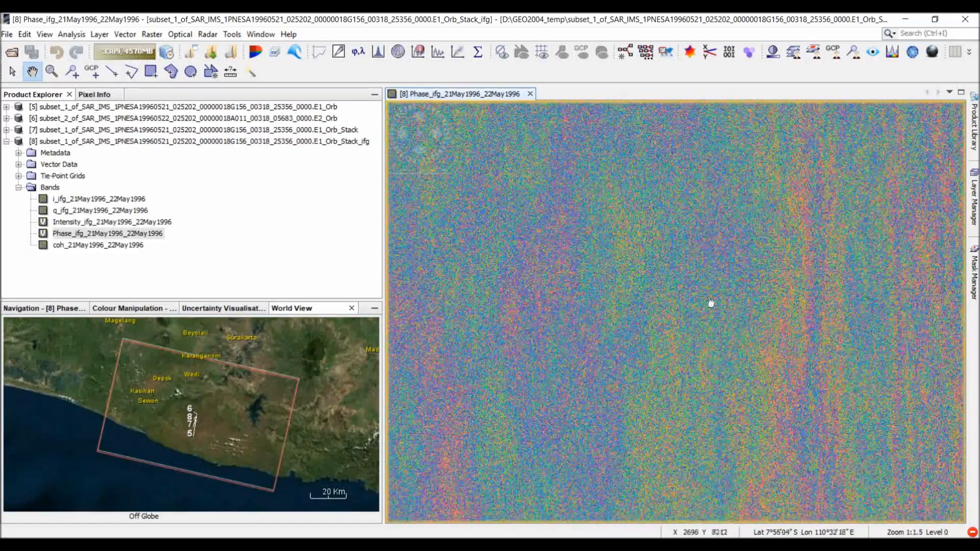
pyautogui.scroll(3, 713, 307)
pyautogui.scroll(-5, 652, 301)
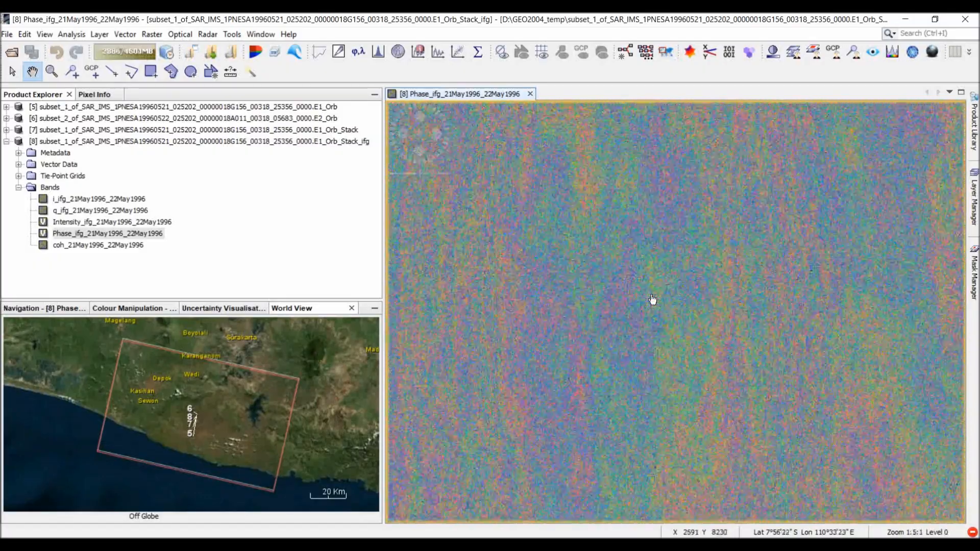
pyautogui.moveTo(683, 509); pyautogui.dragTo(666, 93)
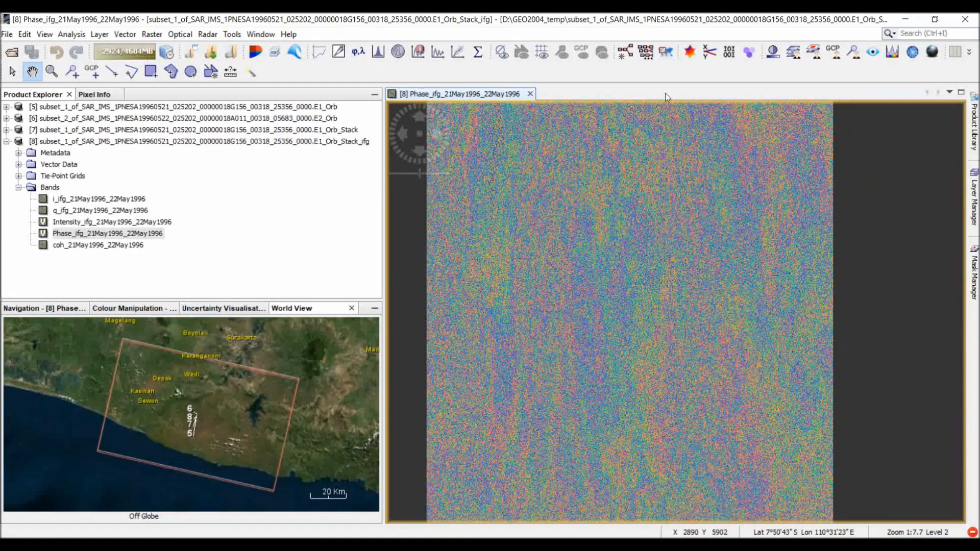
pyautogui.scroll(-2, 705, 313)
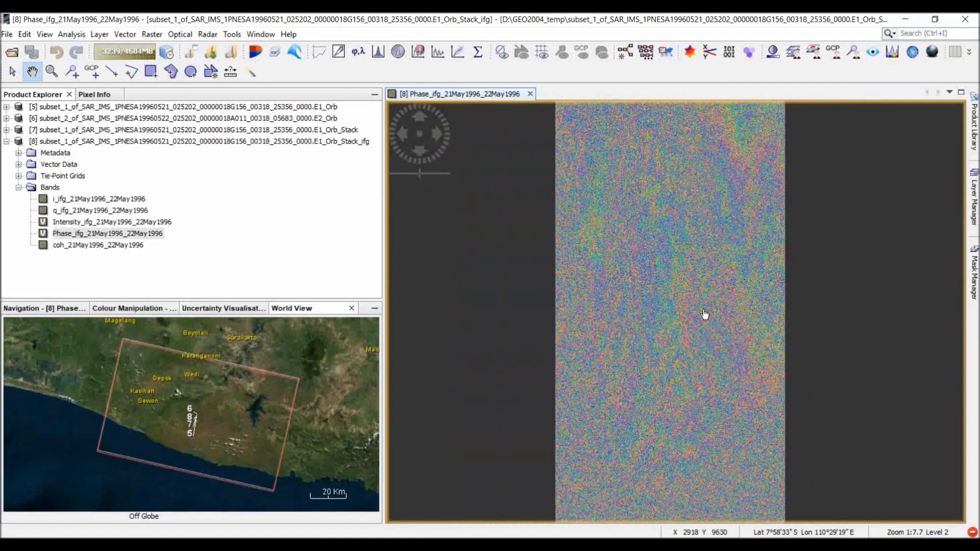
pyautogui.scroll(5, 704, 313)
# - Open the coh_21May1996_22May1996 band and examine how the coherence tone varies across the scene
pyautogui.doubleClick(98, 245)
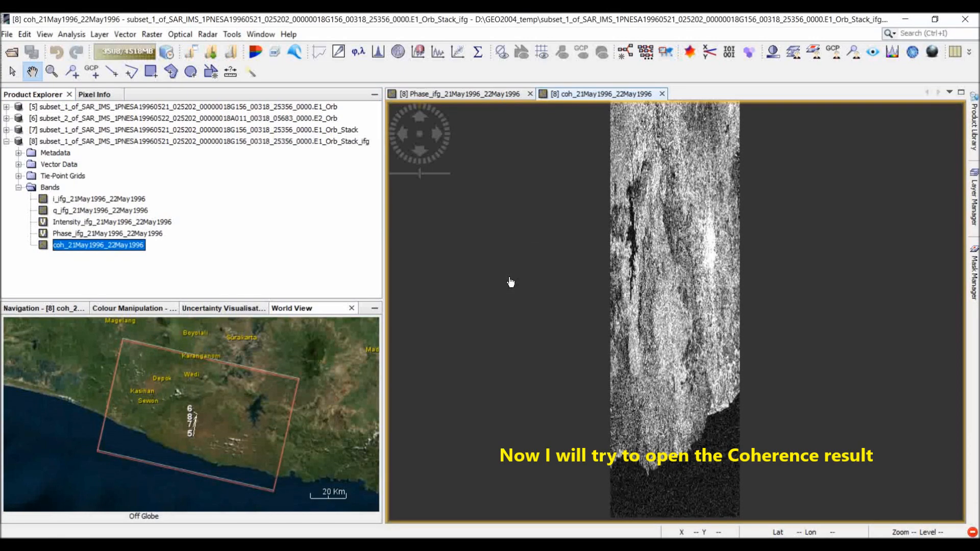
pyautogui.moveTo(636, 247); pyautogui.dragTo(637, 292)
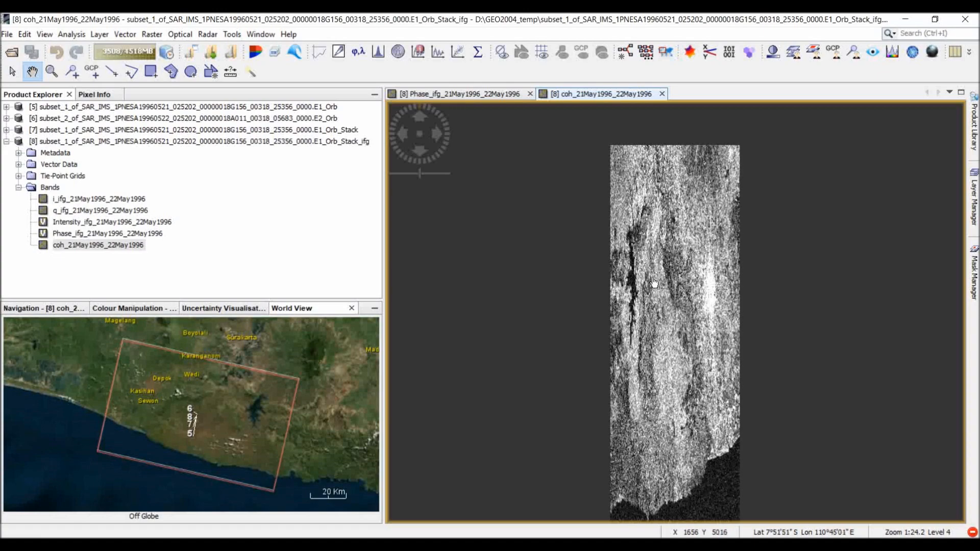
pyautogui.scroll(8, 654, 283)
pyautogui.moveTo(663, 263); pyautogui.dragTo(682, 398)
pyautogui.moveTo(701, 206); pyautogui.dragTo(702, 332)
pyautogui.moveTo(696, 245); pyautogui.dragTo(685, 330)
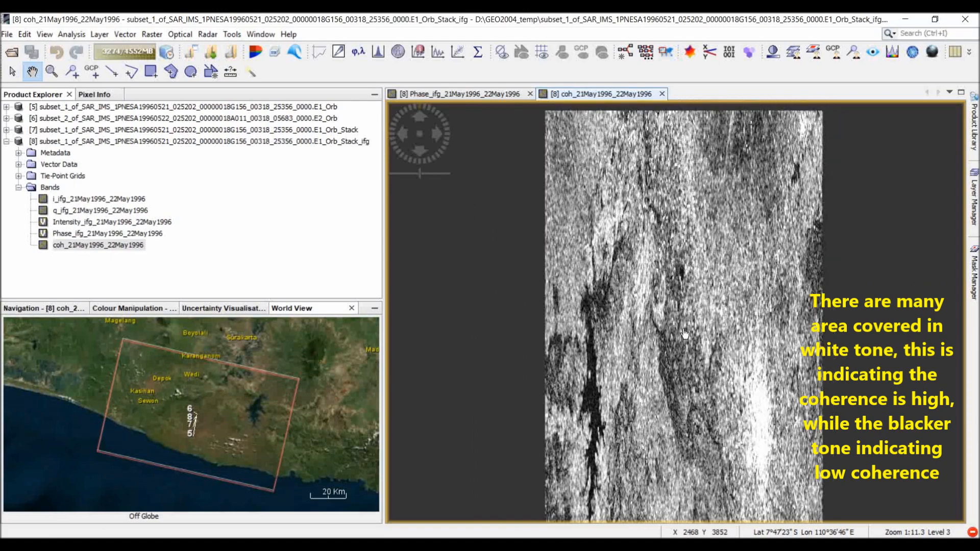
pyautogui.scroll(5, 680, 375)
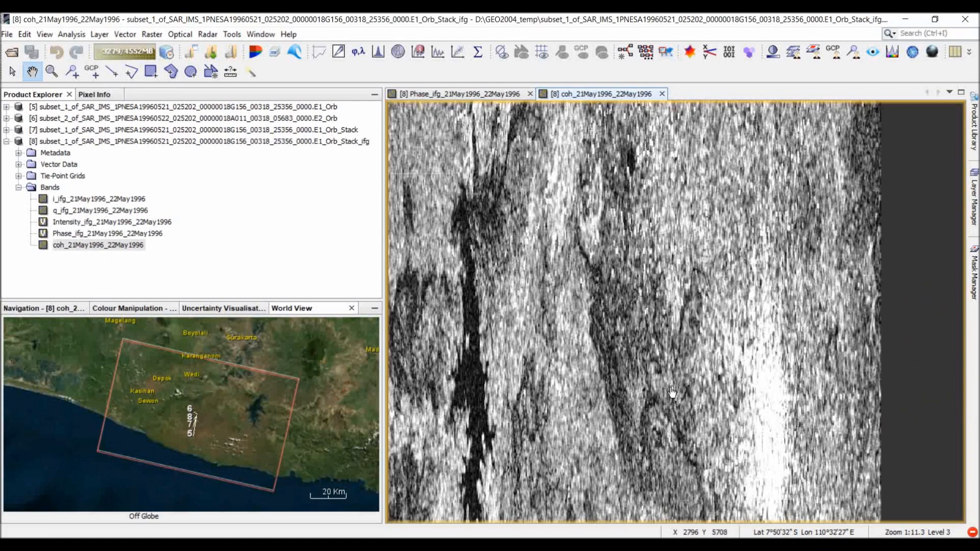
# - Examine the coherence image from the inland part down to the coastline and sea, over its full extent and in closer detail
pyautogui.scroll(-4, 679, 375)
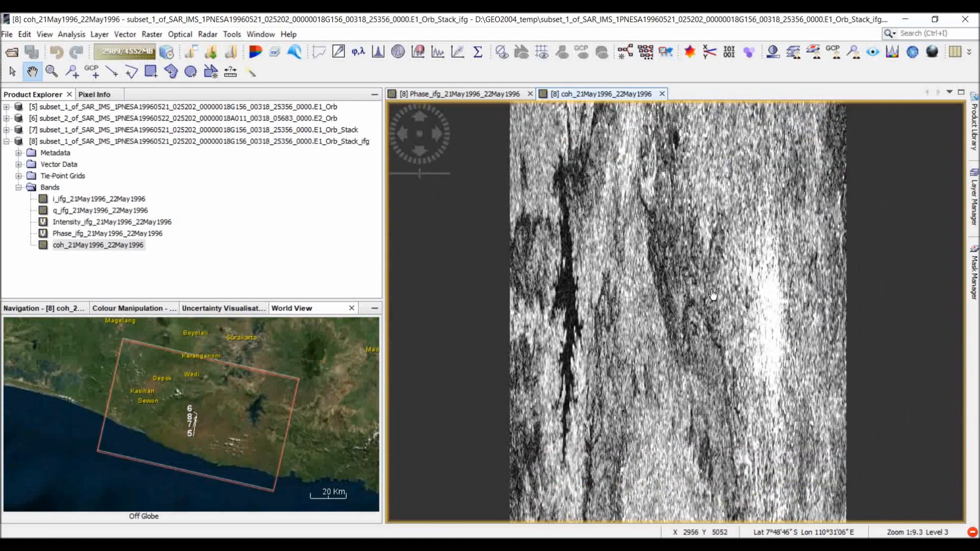
pyautogui.scroll(-3, 720, 332)
pyautogui.scroll(-3, 721, 333)
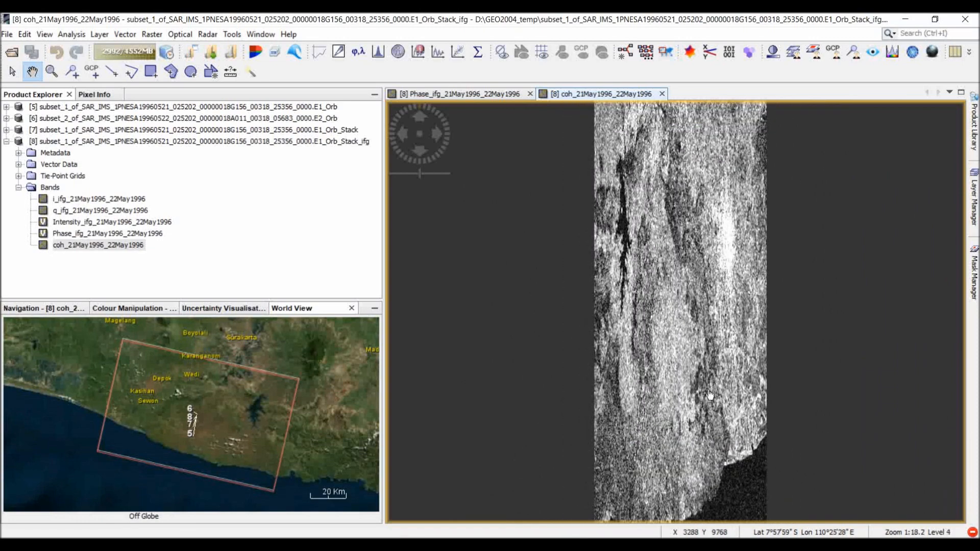
pyautogui.scroll(2, 703, 374)
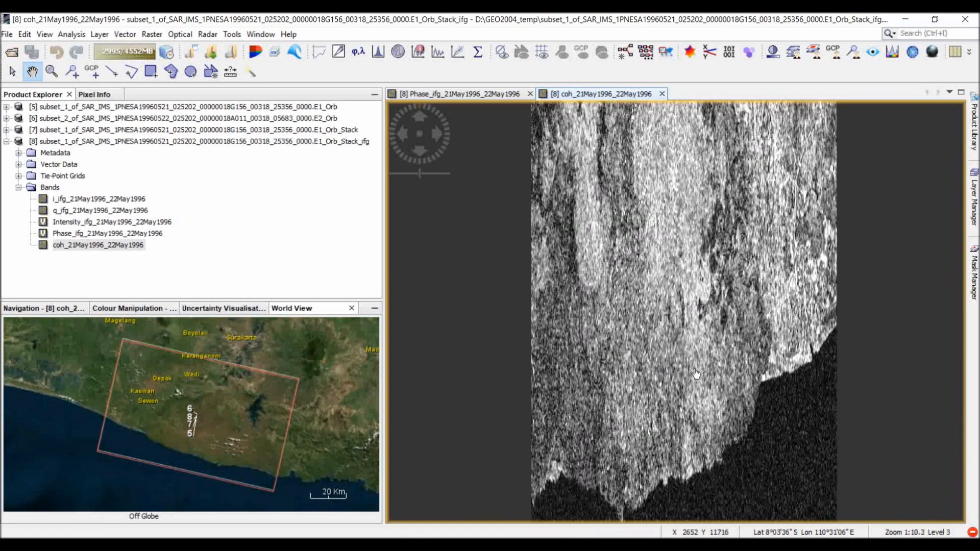
pyautogui.scroll(2, 686, 367)
pyautogui.moveTo(657, 293); pyautogui.dragTo(660, 372)
pyautogui.moveTo(642, 238); pyautogui.dragTo(652, 349)
pyautogui.moveTo(667, 201); pyautogui.dragTo(686, 350)
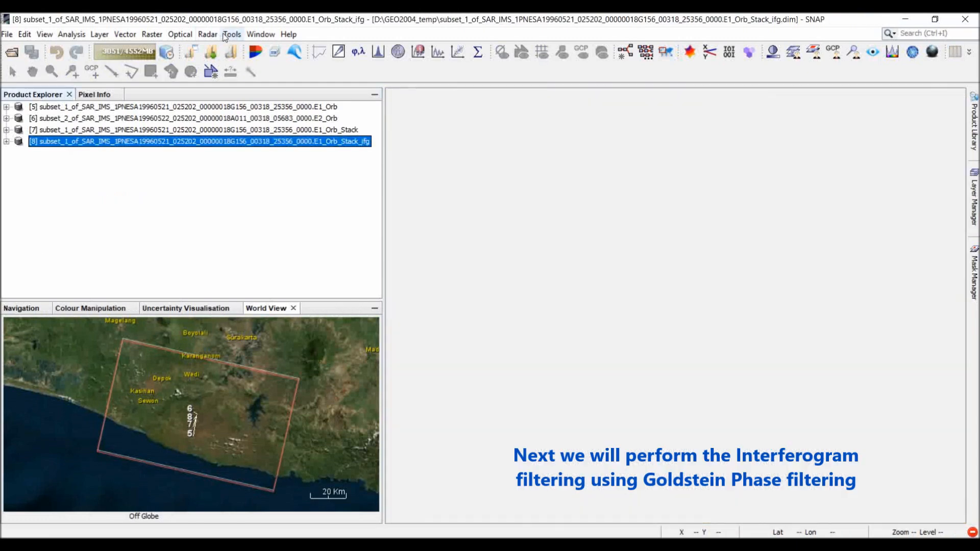
# - Run Goldstein Phase Filtering on the interferogram product with exponent 1.0, FFT size 64, window size 3 and no coherence mask, and close the dialog
pyautogui.click(207, 34)
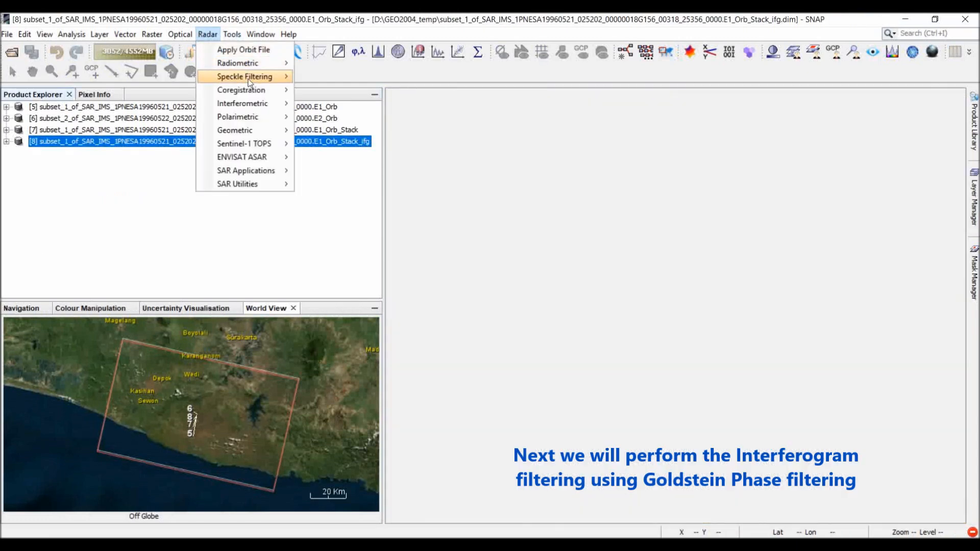
pyautogui.moveTo(270, 106)
pyautogui.moveTo(328, 102)
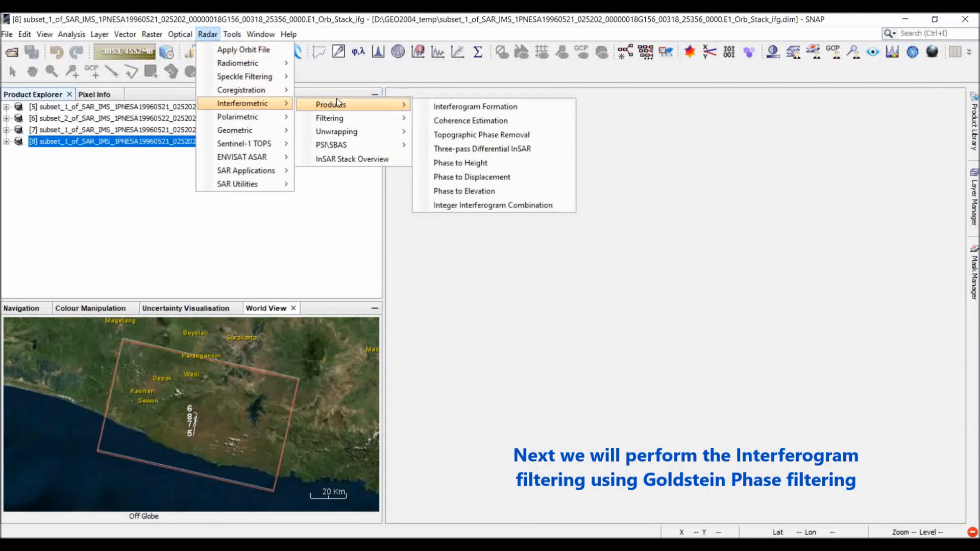
pyautogui.moveTo(401, 117)
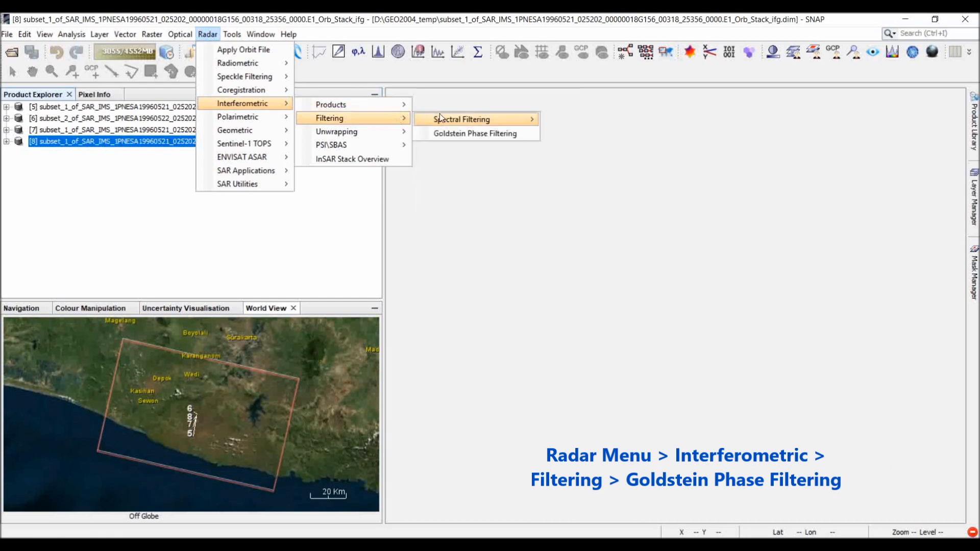
pyautogui.click(452, 133)
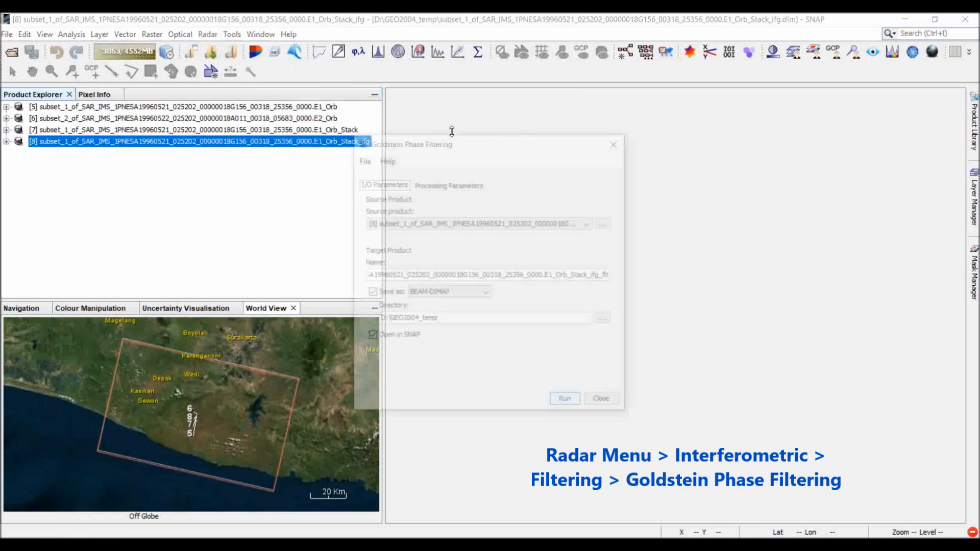
pyautogui.click(459, 179)
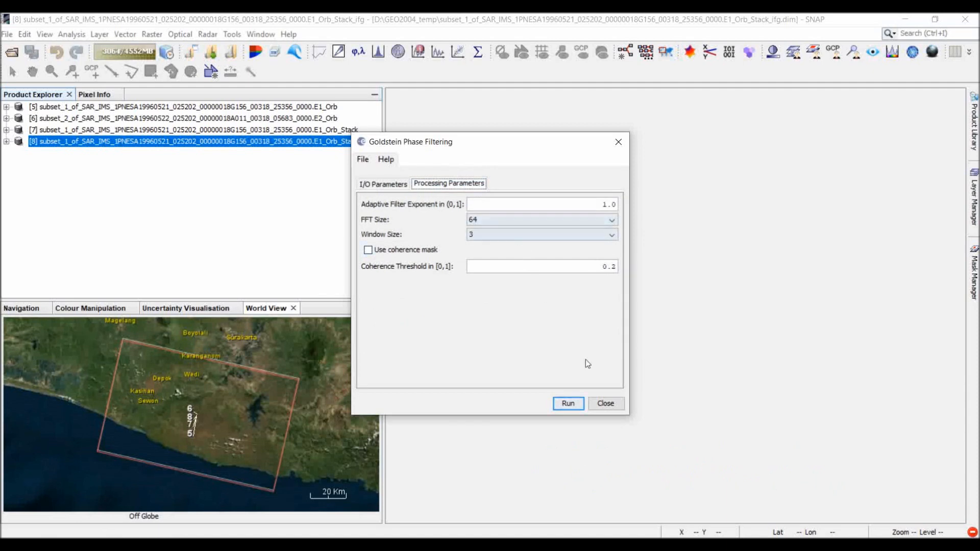
pyautogui.click(572, 405)
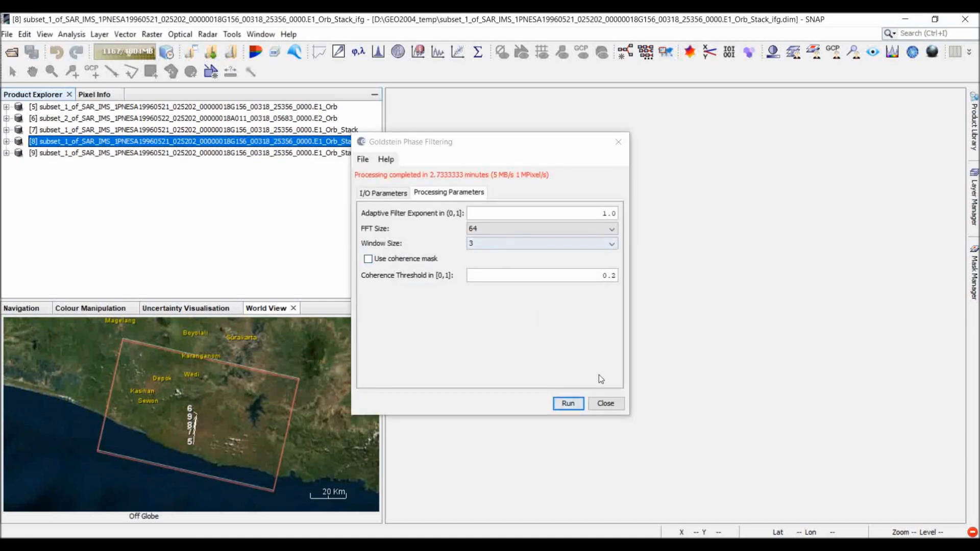
pyautogui.click(601, 402)
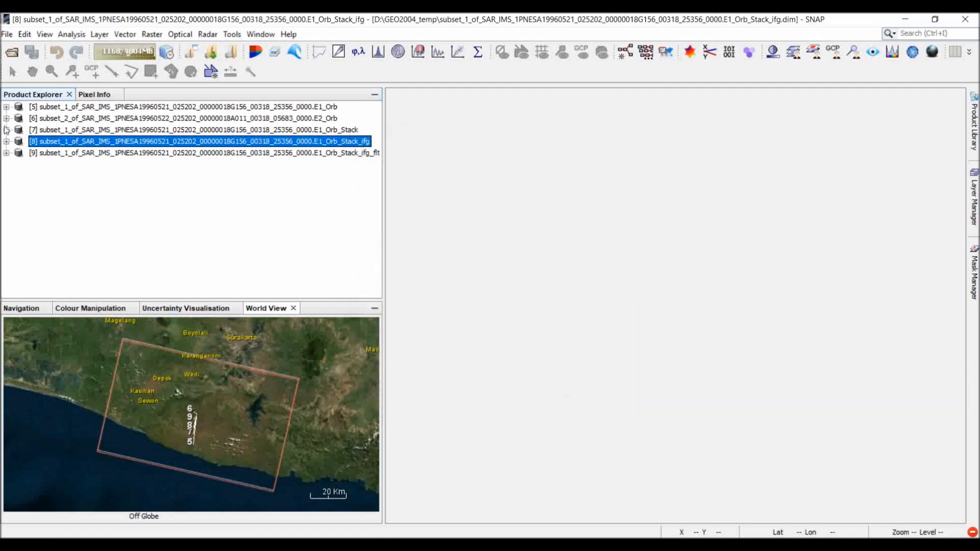
# - Open the Phase_ifg_21May1996_22May1996 band of the filtered interferogram product (_ifg_flt) as an image
pyautogui.click(7, 153)
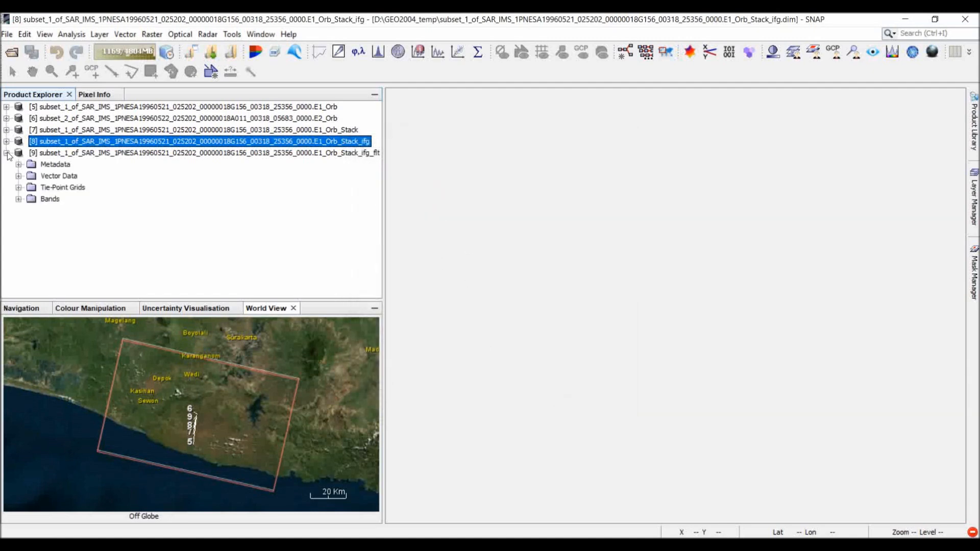
pyautogui.click(19, 199)
pyautogui.doubleClick(63, 245)
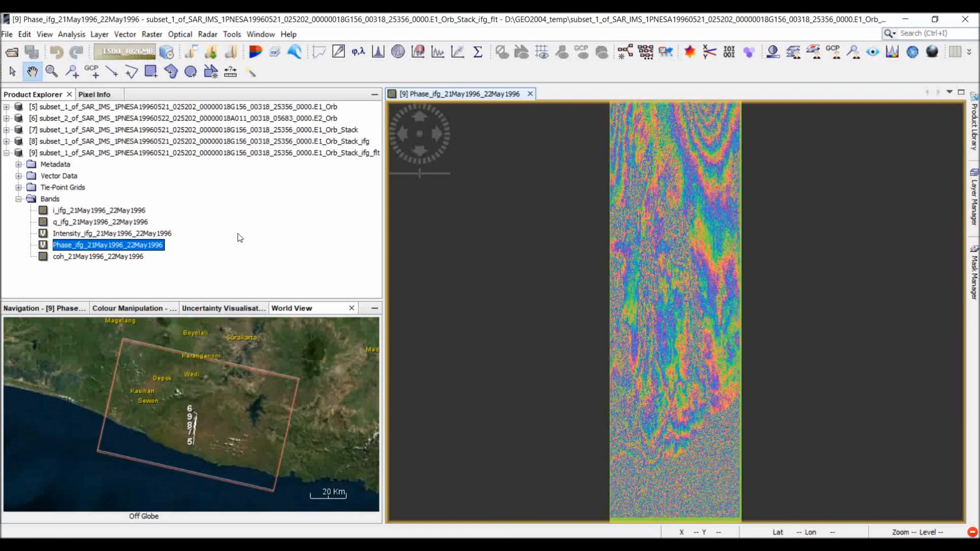
# - Examine the fringe pattern of the Goldstein-filtered phase image in several areas, and close the image view
pyautogui.scroll(5, 700, 307)
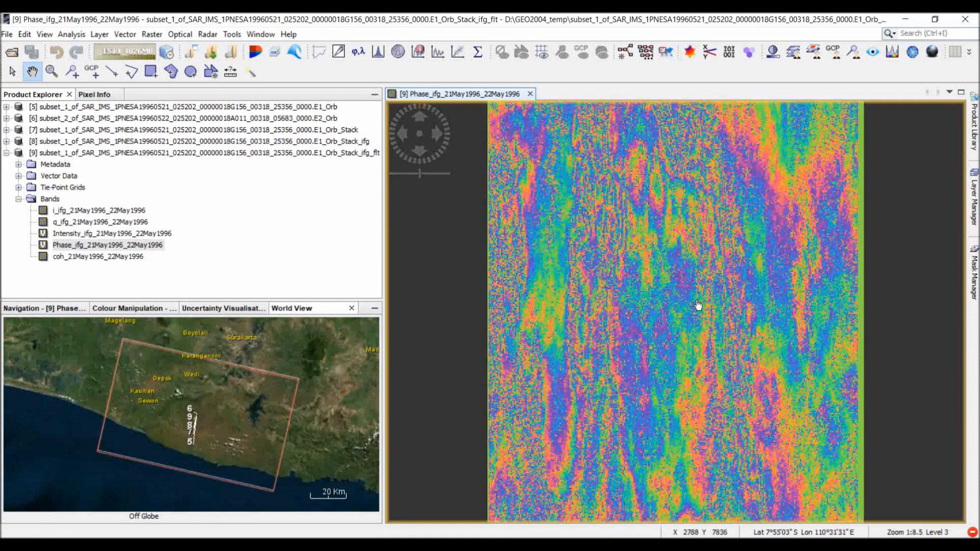
pyautogui.moveTo(627, 319); pyautogui.dragTo(618, 279)
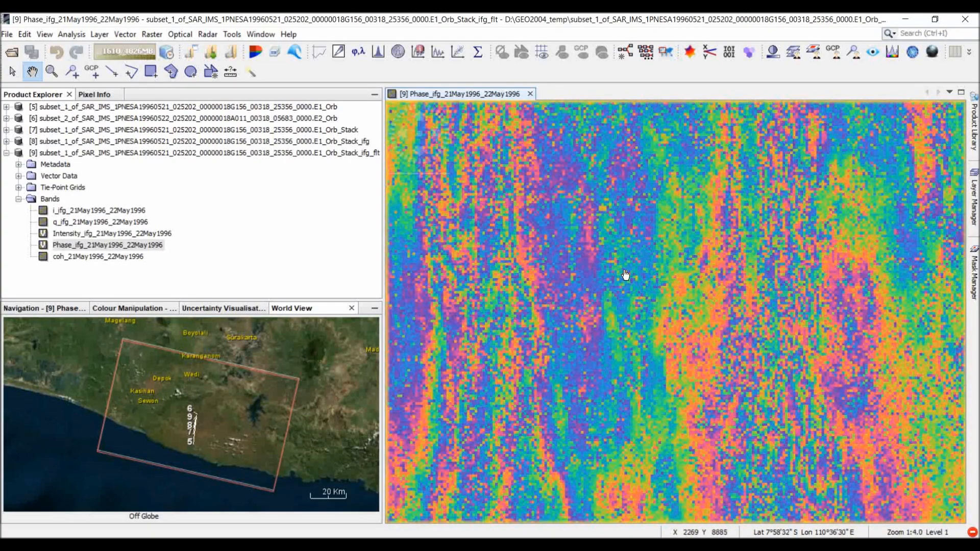
pyautogui.scroll(-3, 656, 258)
pyautogui.moveTo(621, 274); pyautogui.dragTo(607, 443)
pyautogui.moveTo(735, 274); pyautogui.dragTo(522, 436)
pyautogui.moveTo(597, 332); pyautogui.dragTo(616, 474)
pyautogui.scroll(-1, 551, 280)
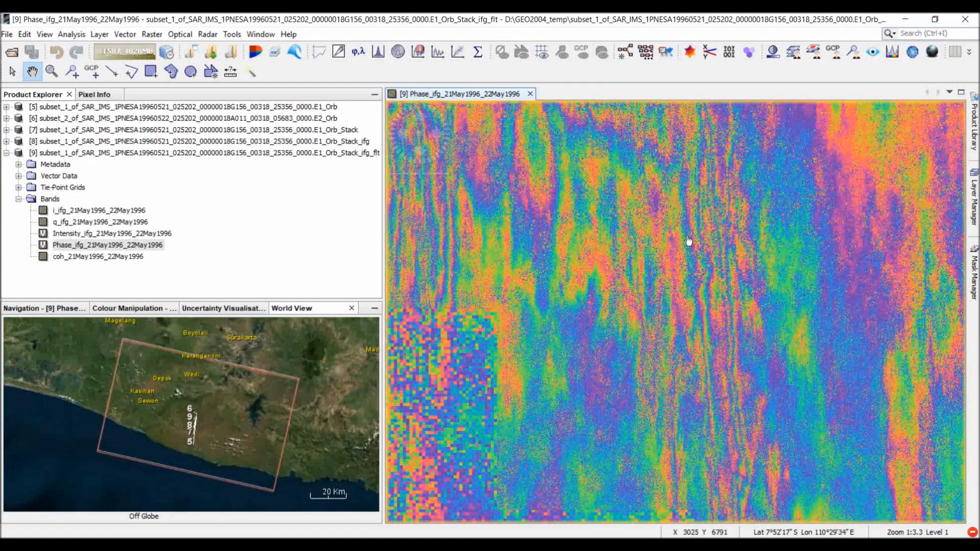
pyautogui.moveTo(690, 246); pyautogui.dragTo(663, 313)
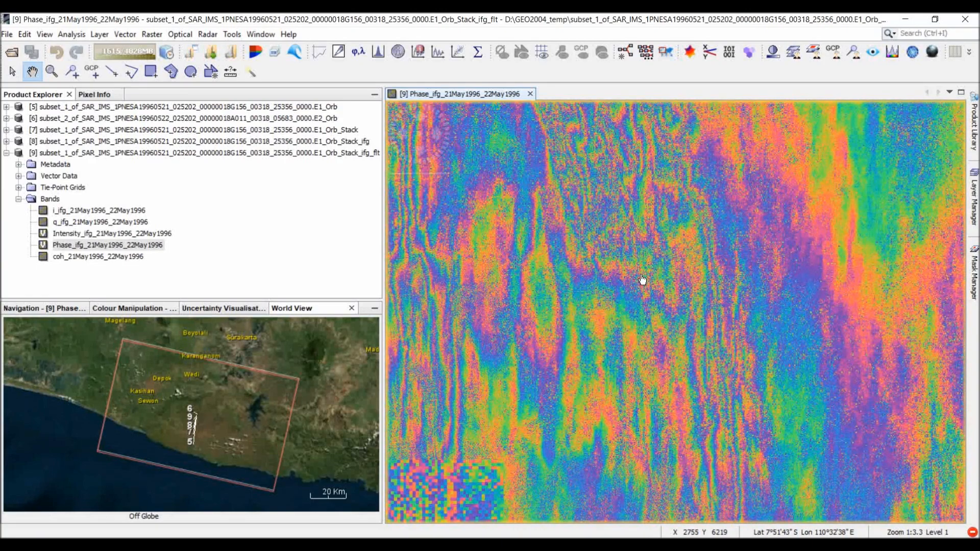
pyautogui.moveTo(643, 358); pyautogui.dragTo(760, 217)
pyautogui.moveTo(728, 304); pyautogui.dragTo(650, 146)
pyautogui.moveTo(700, 265); pyautogui.dragTo(682, 487)
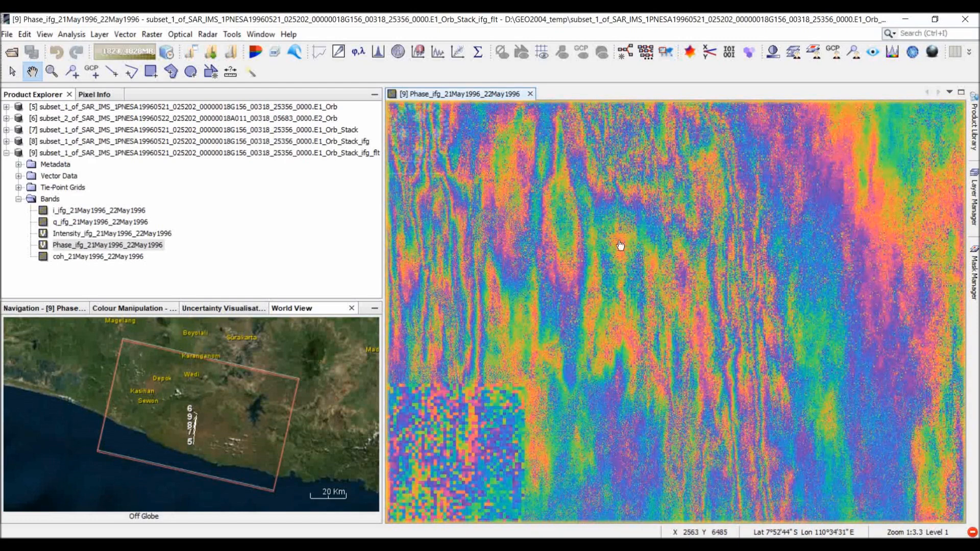
pyautogui.click(530, 93)
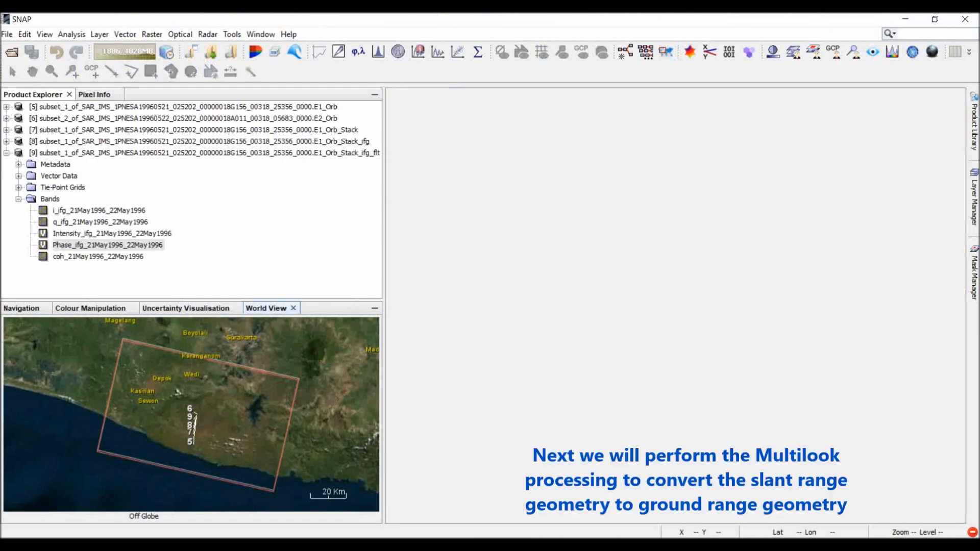
# - Run Multilooking on the filtered interferogram with GR Square Pixel, 1 range look and 5 azimuth looks, and close the dialog
pyautogui.click(7, 153)
pyautogui.click(253, 37)
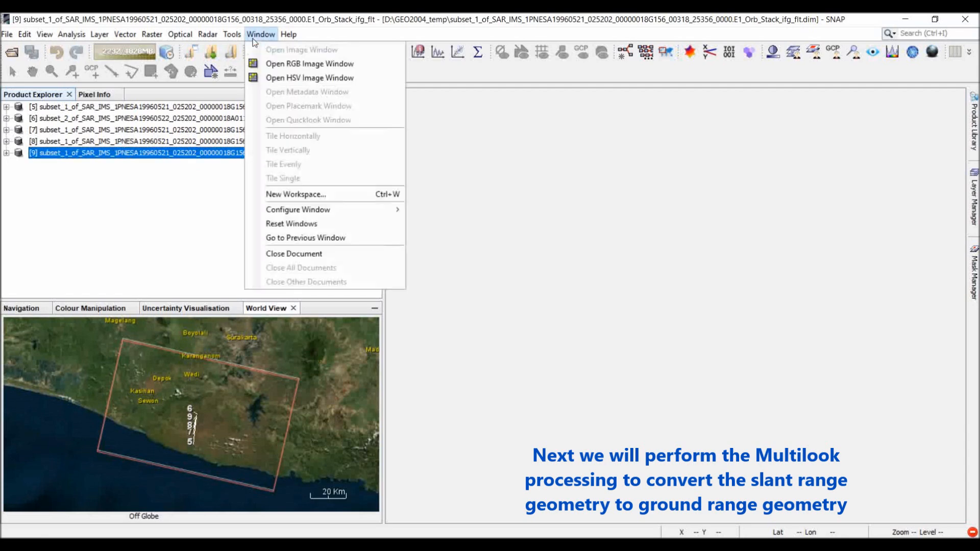
pyautogui.click(208, 34)
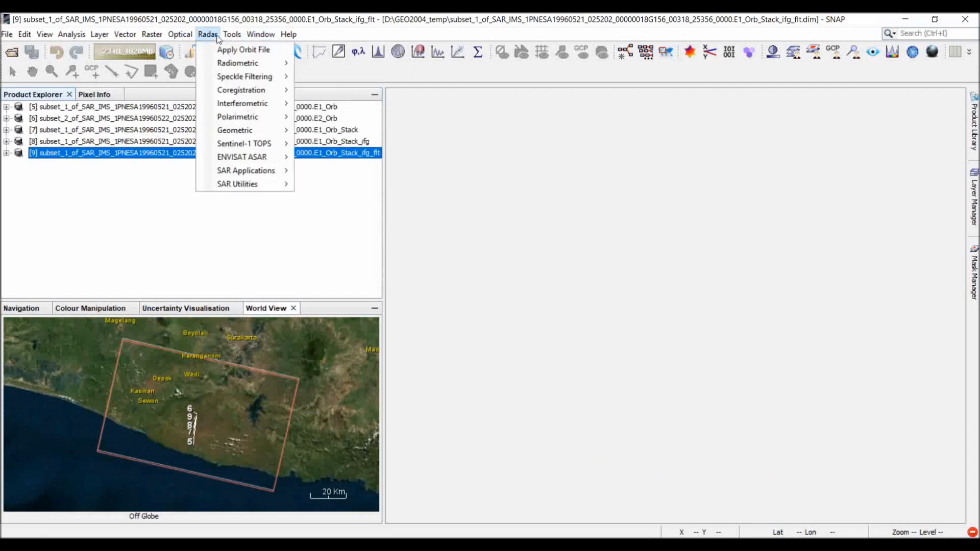
pyautogui.moveTo(281, 172)
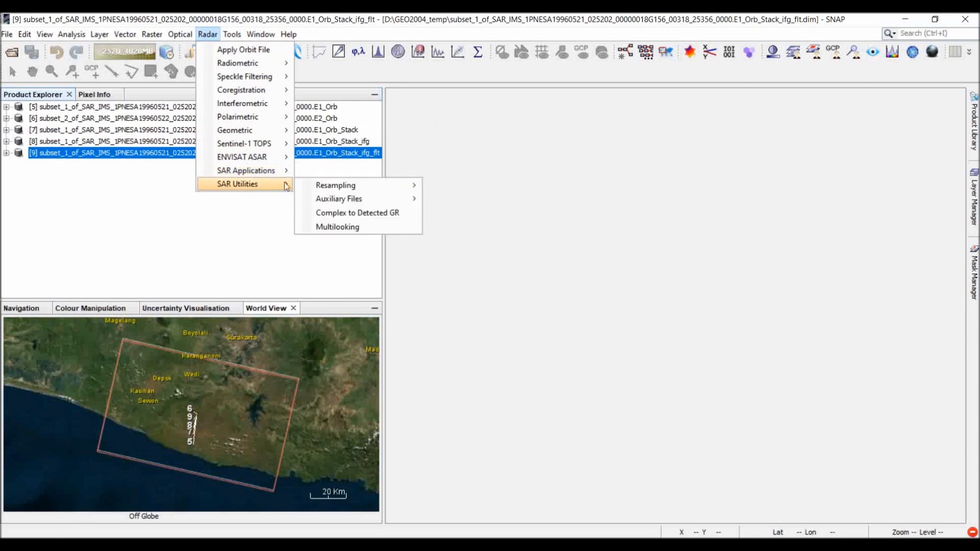
pyautogui.click(335, 226)
pyautogui.click(427, 186)
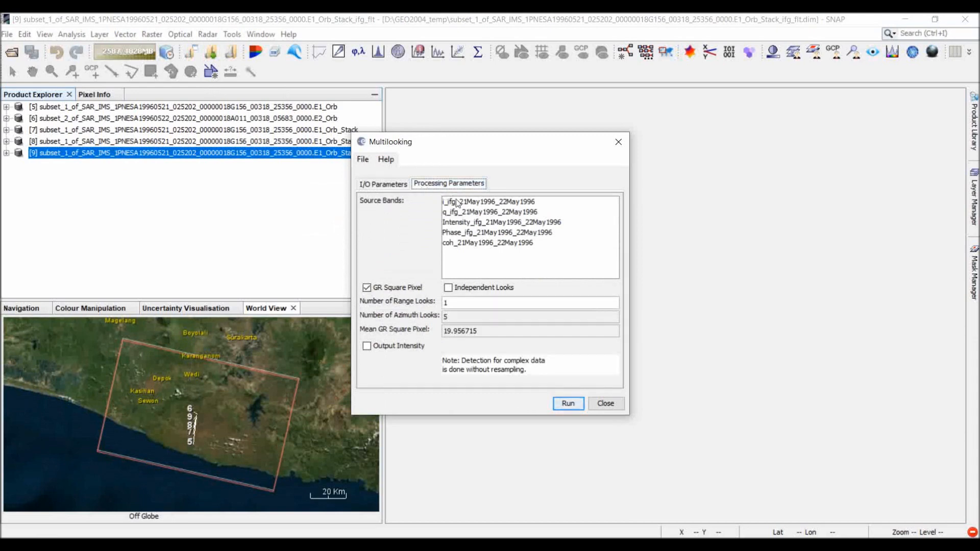
pyautogui.click(559, 407)
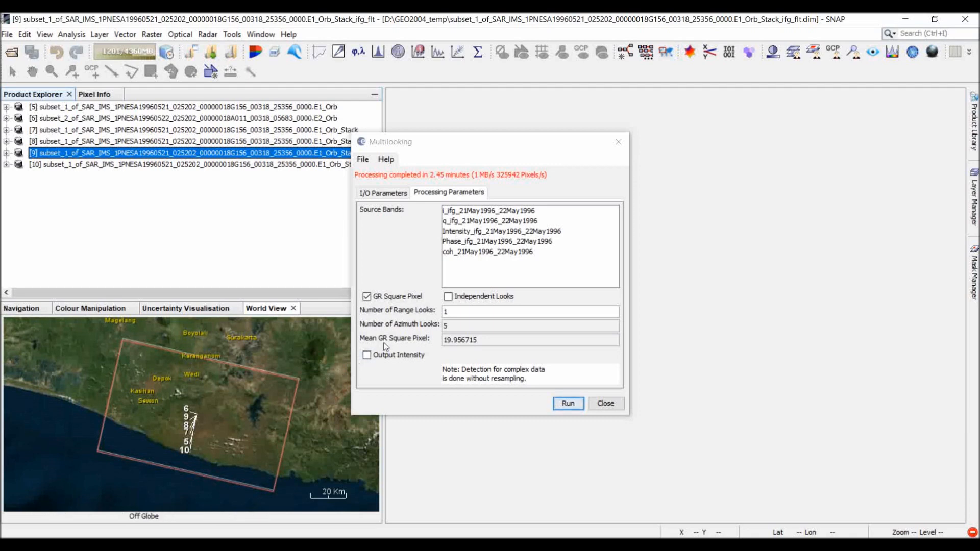
pyautogui.click(611, 405)
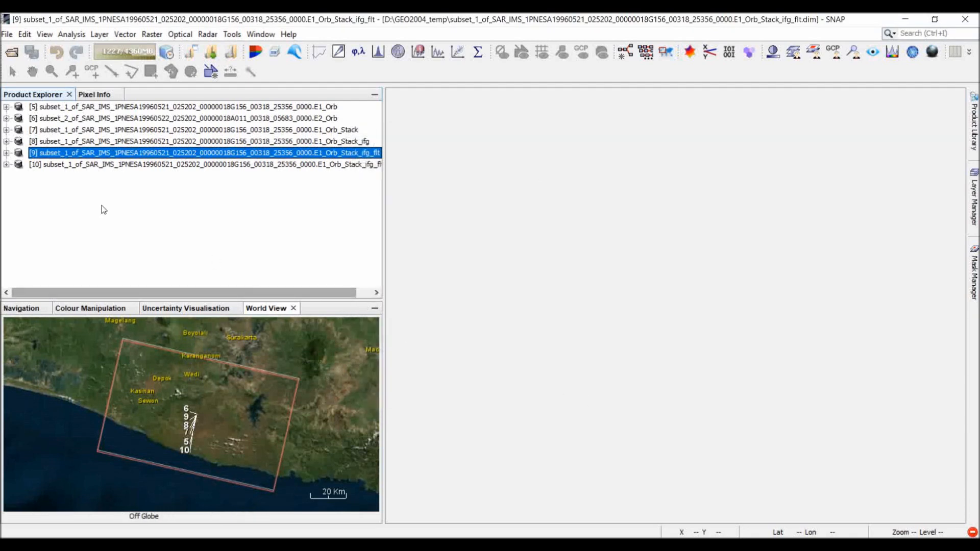
# - Open the Phase_ifg_21May1996_22May1996 band of the multilooked product (_ifg_flt_ML) as an image
pyautogui.click(6, 164)
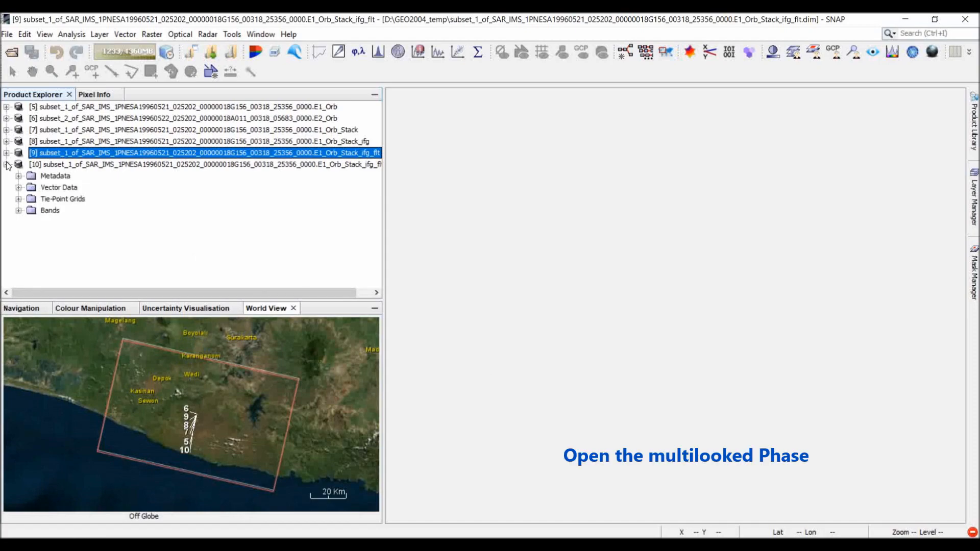
pyautogui.click(18, 211)
pyautogui.click(94, 256)
pyautogui.doubleClick(143, 269)
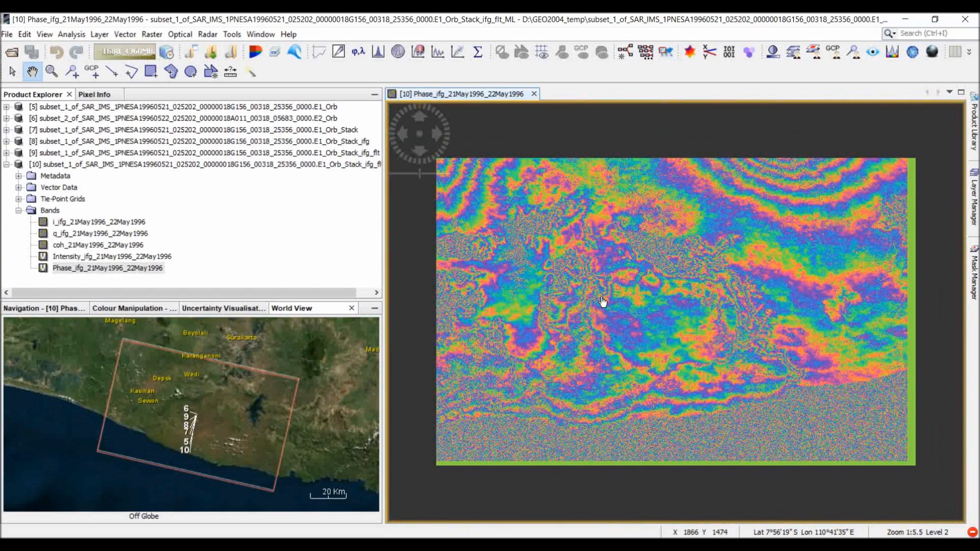
# - Examine the fringes of the multilooked phase image in close detail and over its whole extent, and close the image view
pyautogui.scroll(3, 604, 302)
pyautogui.scroll(-2, 603, 303)
pyautogui.moveTo(581, 299); pyautogui.dragTo(557, 285)
pyautogui.scroll(1, 770, 305)
pyautogui.moveTo(719, 300); pyautogui.dragTo(632, 317)
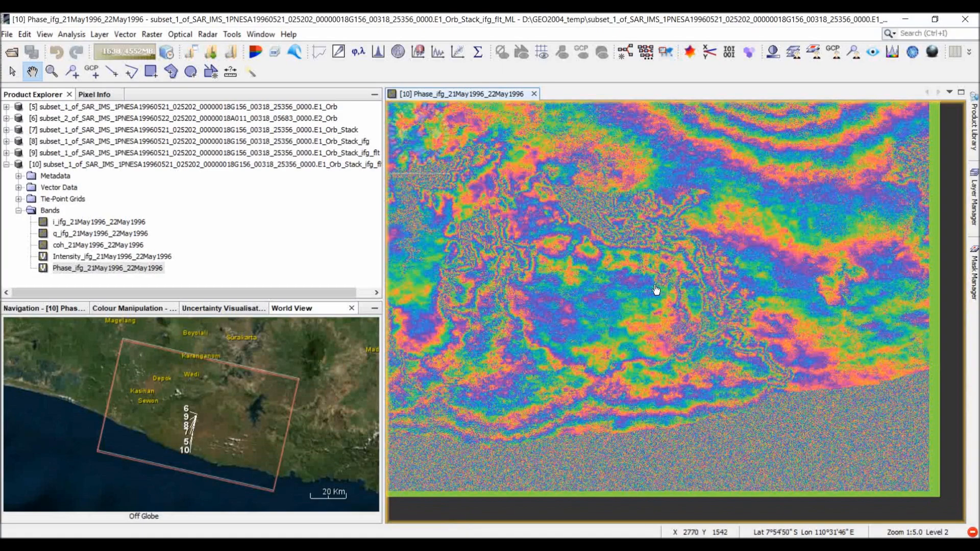
pyautogui.moveTo(587, 289); pyautogui.dragTo(632, 317)
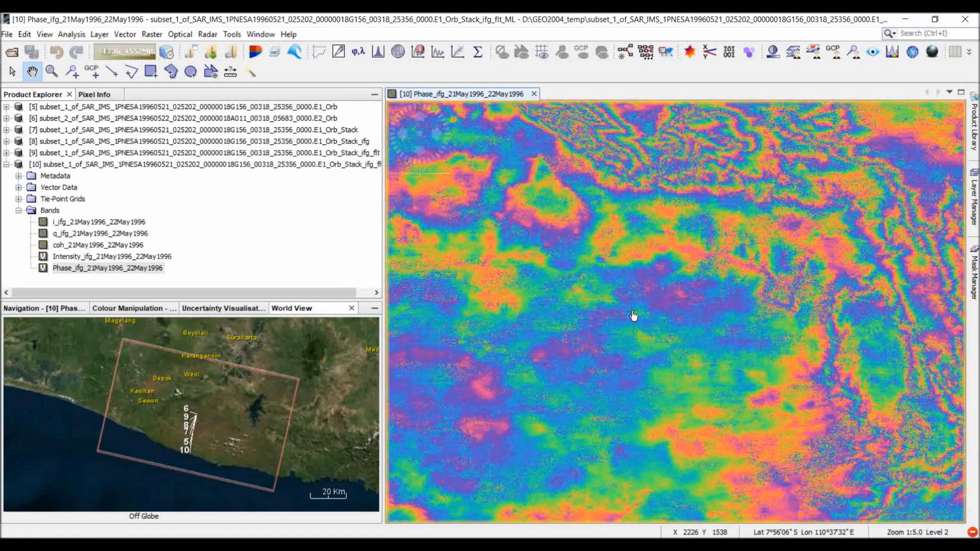
pyautogui.scroll(-1, 634, 316)
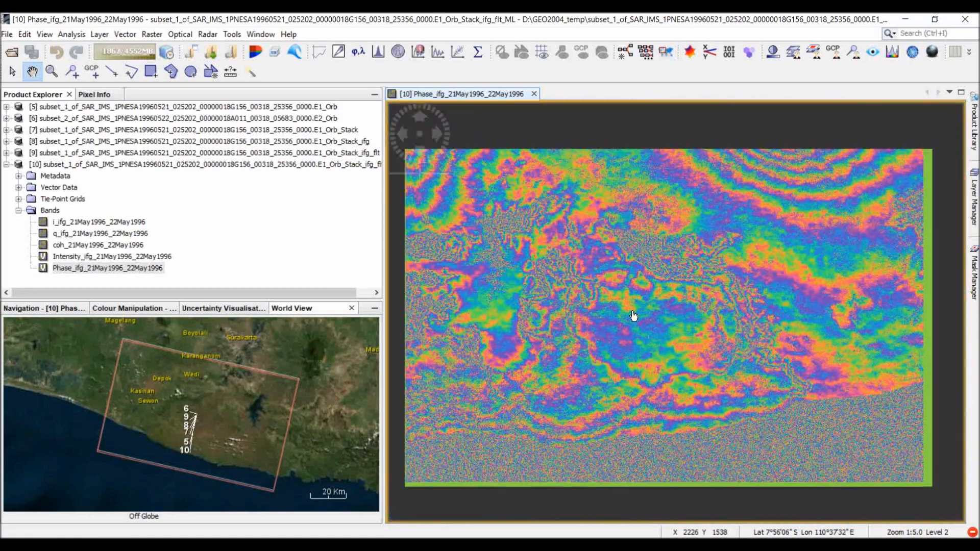
pyautogui.click(534, 93)
# - Start Snaphu Export for the multilooked product (_ifg_flt_ML) and set the statistical-cost mode to TOPO
pyautogui.click(20, 211)
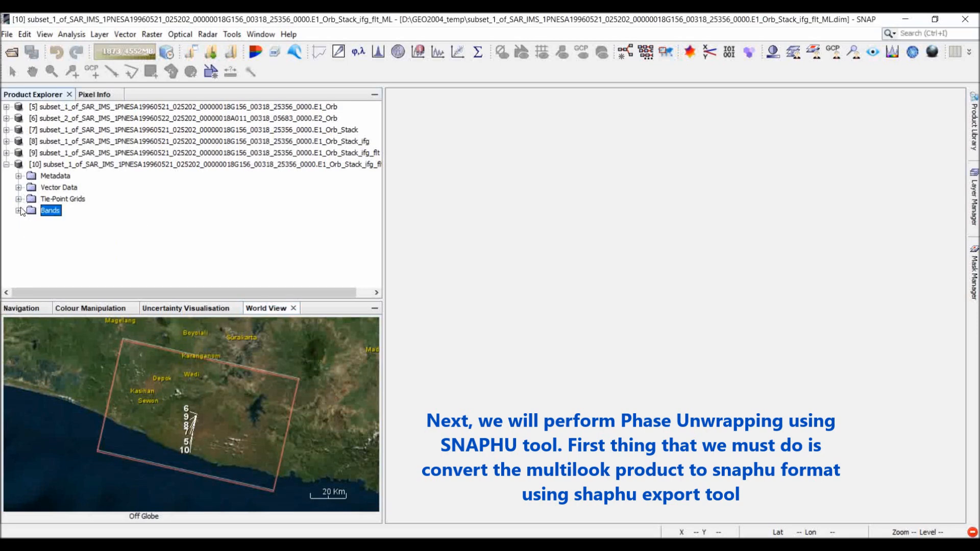
pyautogui.click(6, 164)
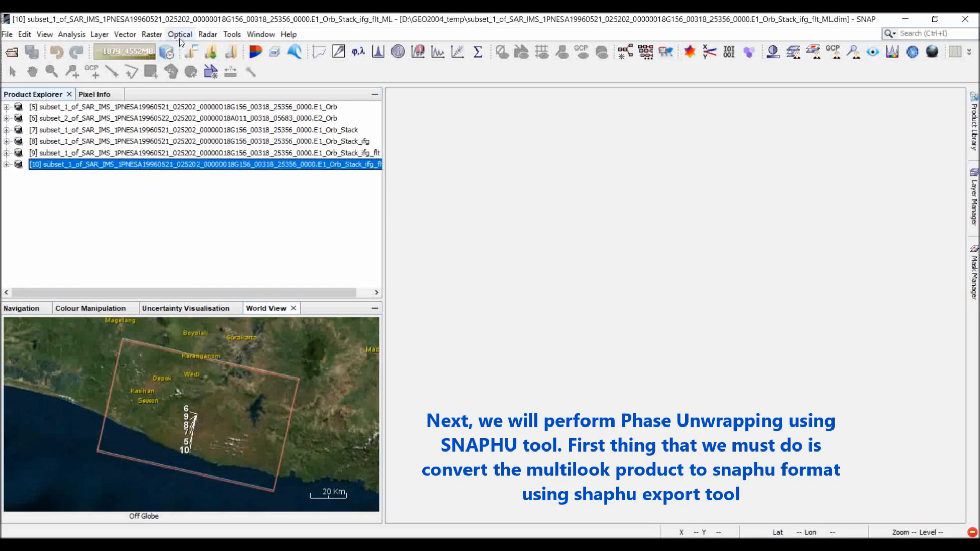
pyautogui.click(207, 35)
pyautogui.moveTo(243, 105)
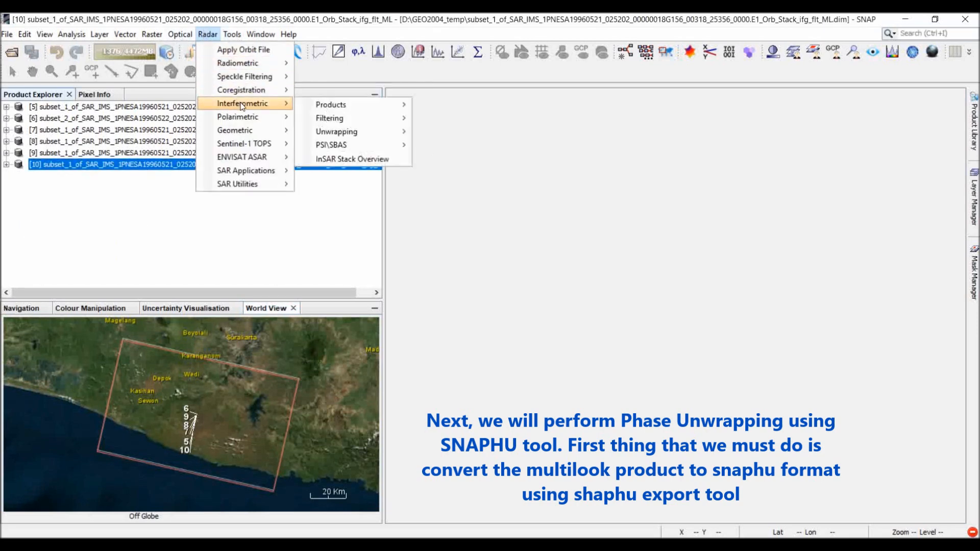
pyautogui.moveTo(380, 134)
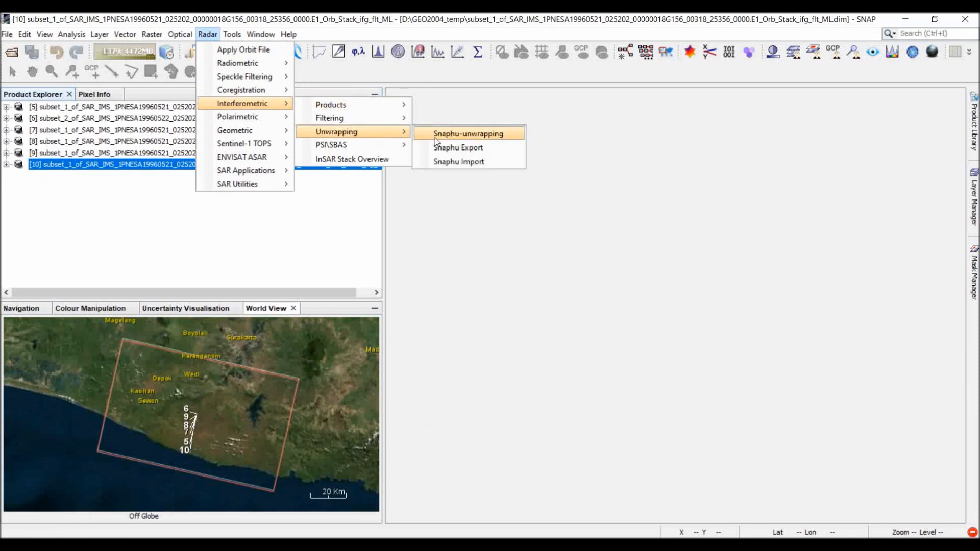
pyautogui.click(440, 147)
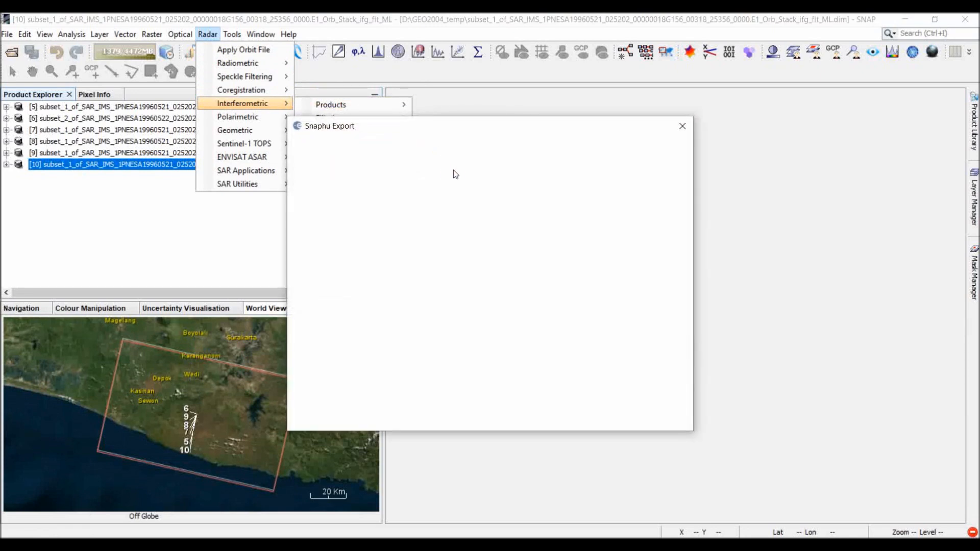
pyautogui.click(359, 151)
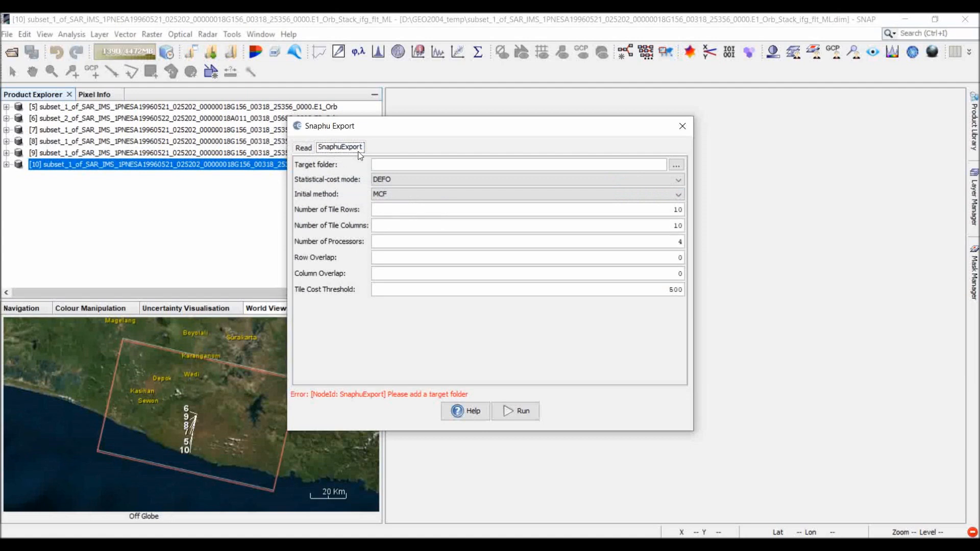
pyautogui.click(396, 184)
pyautogui.click(398, 190)
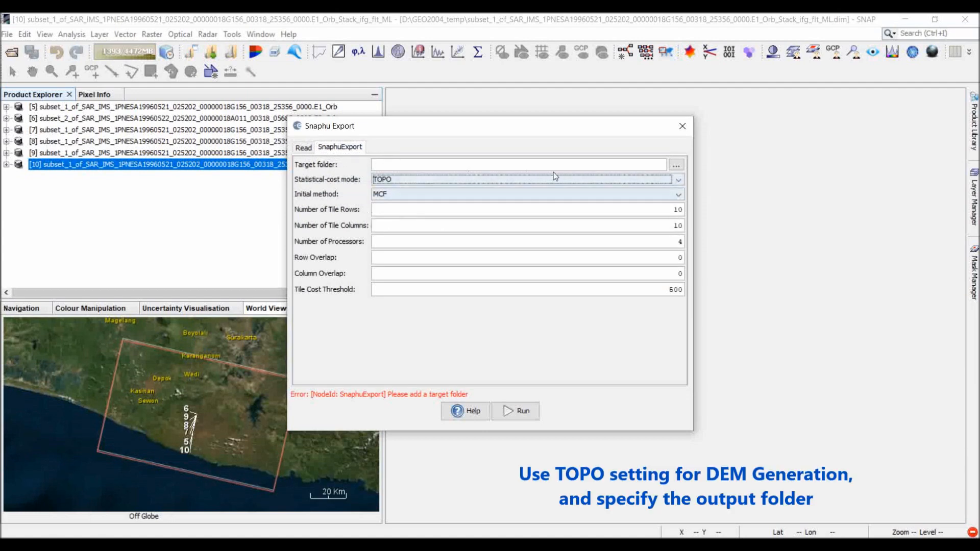
# - Set the Snaphu Export target folder to D:\GEO2004_temp\DEM\DEM
pyautogui.click(674, 164)
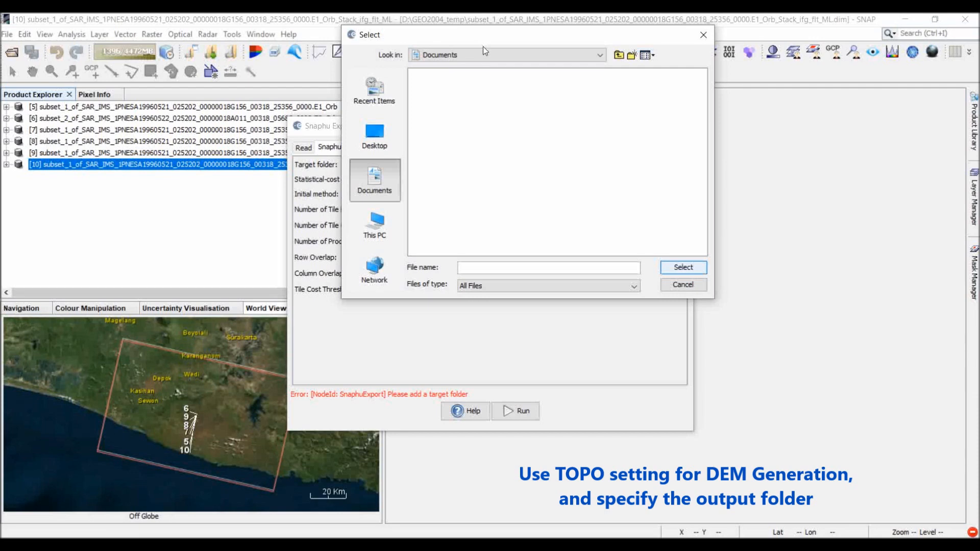
pyautogui.click(462, 58)
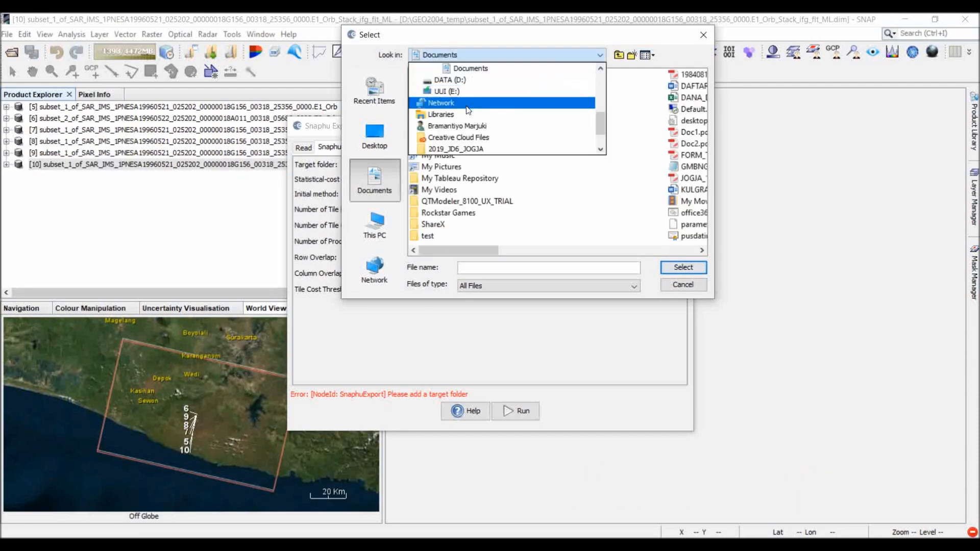
pyautogui.click(465, 80)
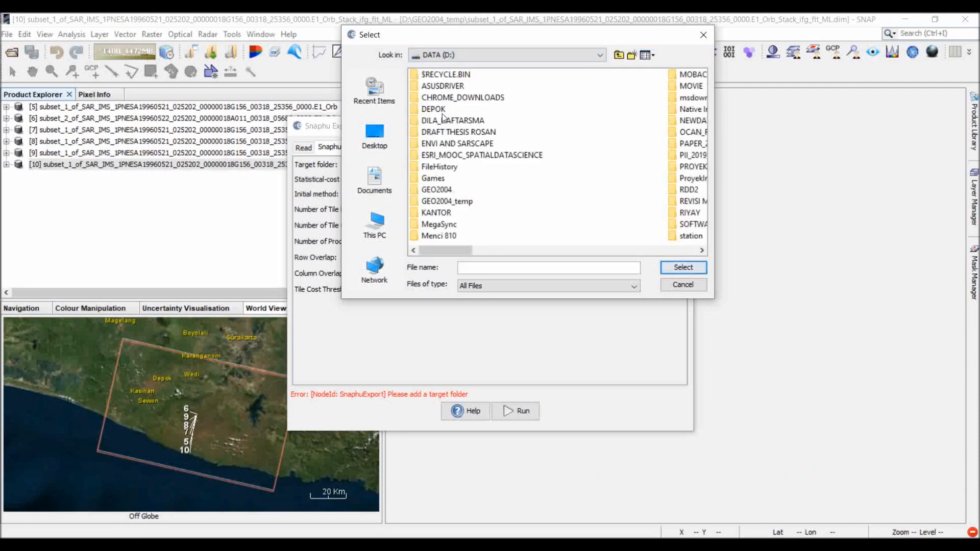
pyautogui.doubleClick(449, 202)
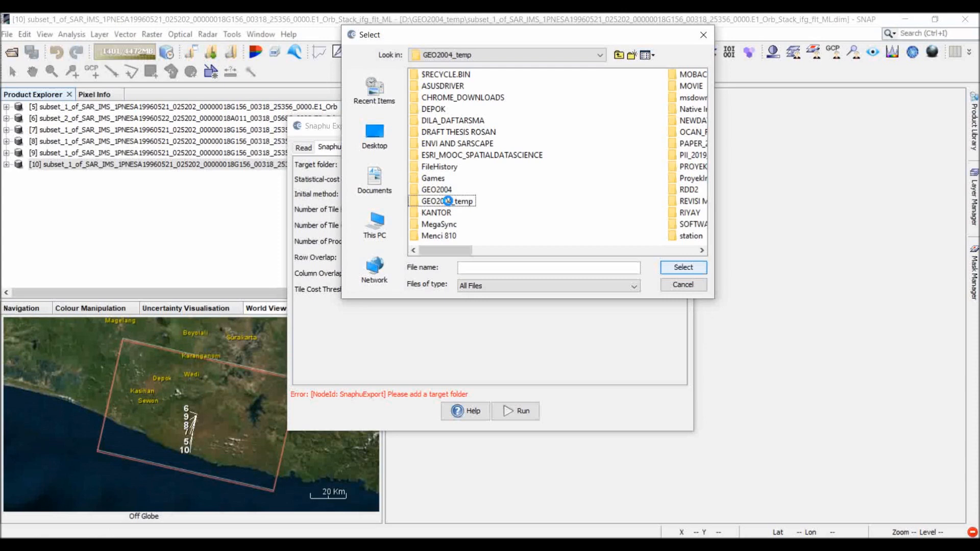
pyautogui.click(685, 271)
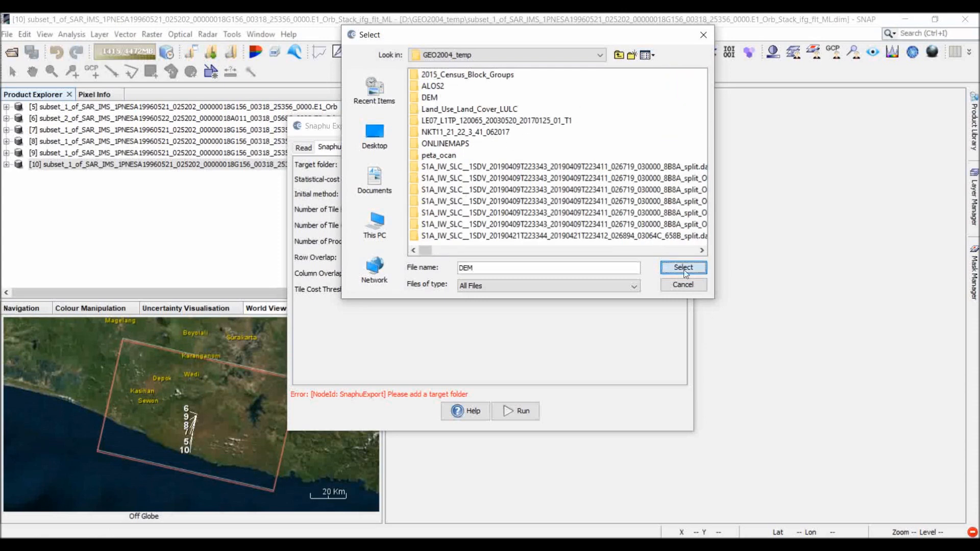
pyautogui.click(684, 270)
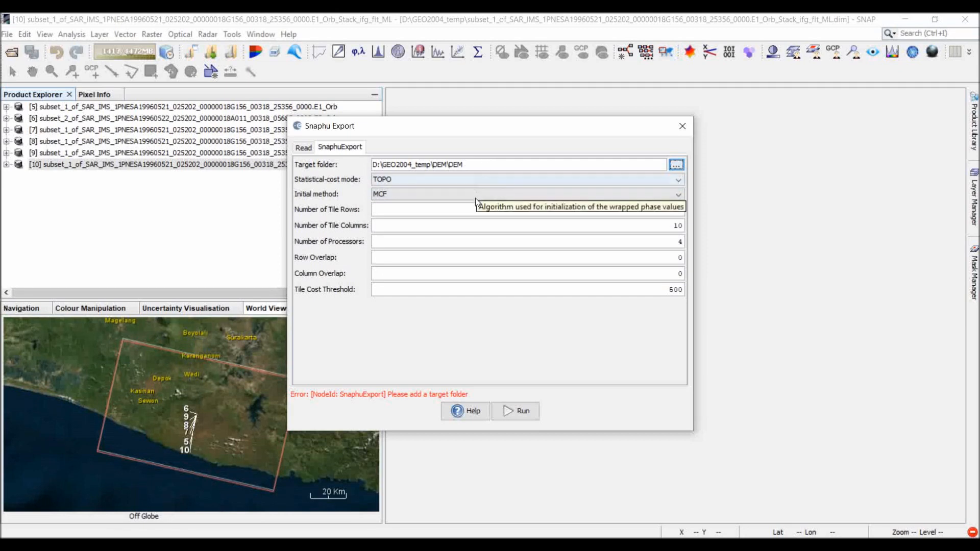
# - Check the source product settings, run the Snaphu Export, and close the dialog
pyautogui.click(303, 149)
pyautogui.click(329, 146)
pyautogui.click(515, 412)
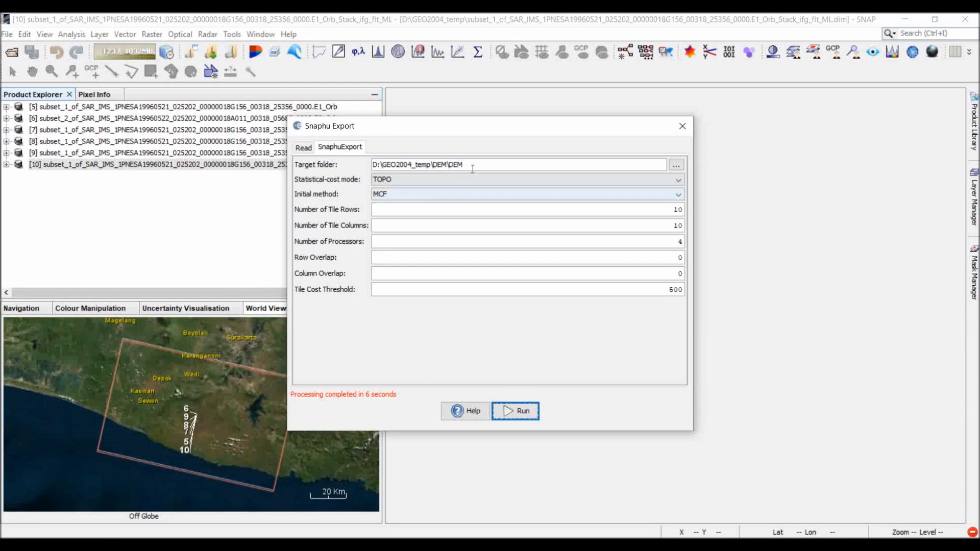
pyautogui.click(682, 125)
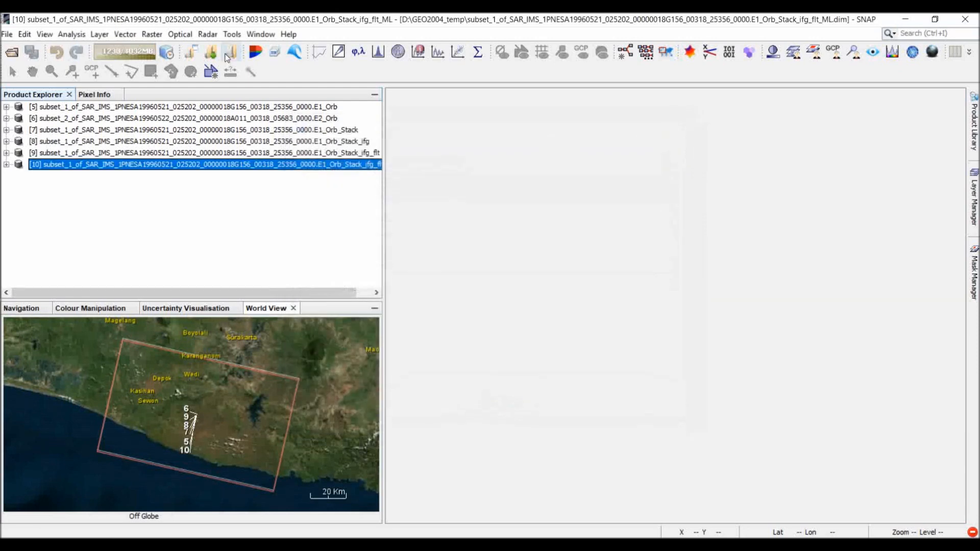
# - Start the Snaphu-unwrapping tool and show its source product settings
pyautogui.click(208, 34)
pyautogui.moveTo(270, 103)
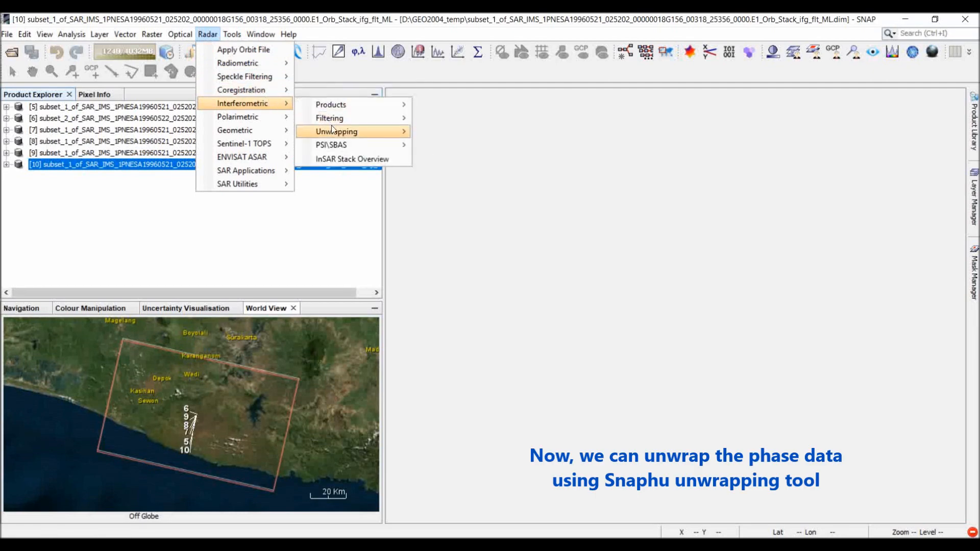
pyautogui.moveTo(381, 132)
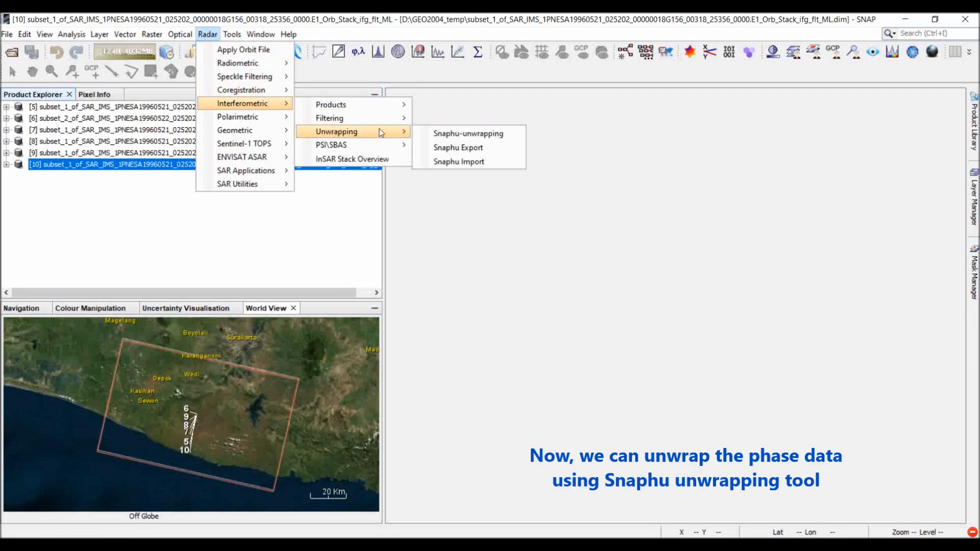
pyautogui.click(438, 134)
pyautogui.click(420, 178)
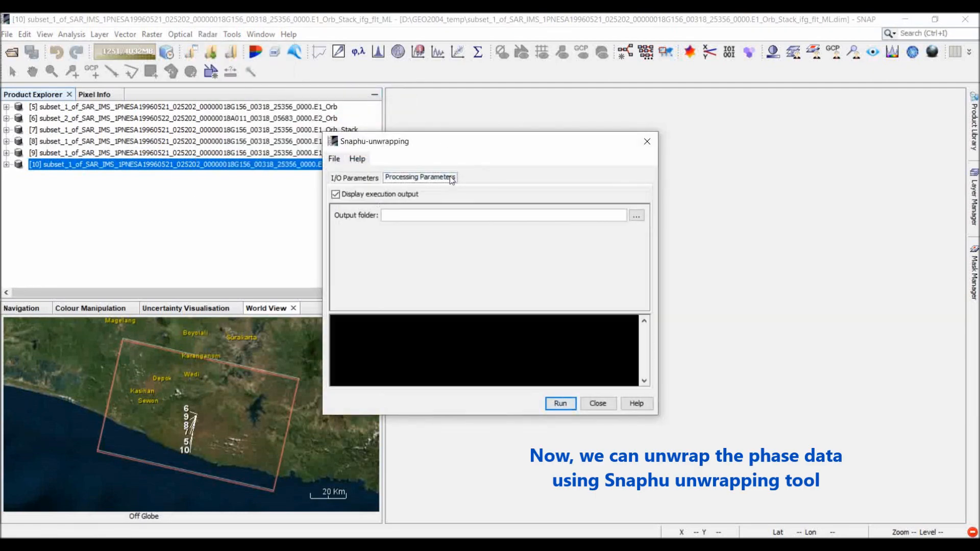
pyautogui.click(376, 180)
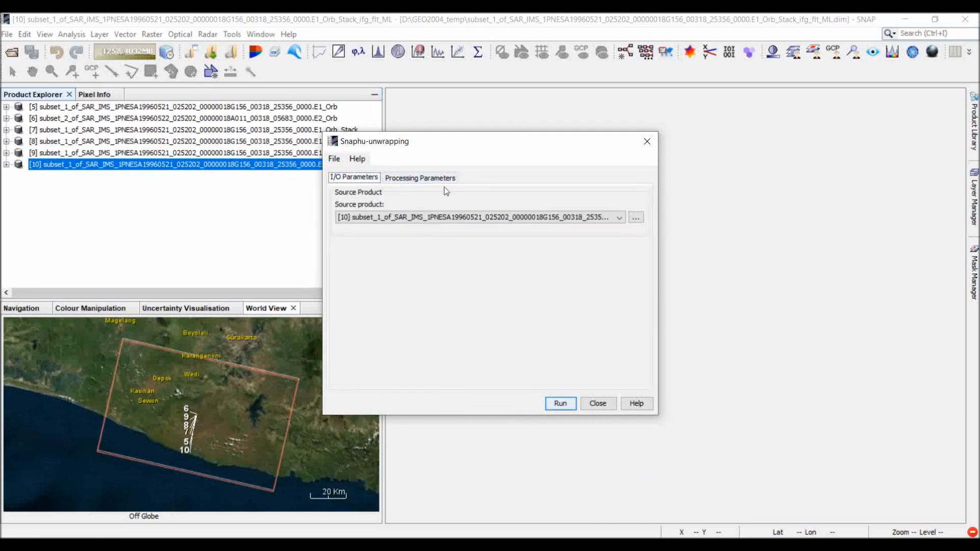
# - Choose Phase_ifg_21May1996_22May1996.snaphu.hdr from the exported subset_1 folder inside D:\GEO2004_temp\DEM\DEM as the source product for unwrapping
pyautogui.click(640, 217)
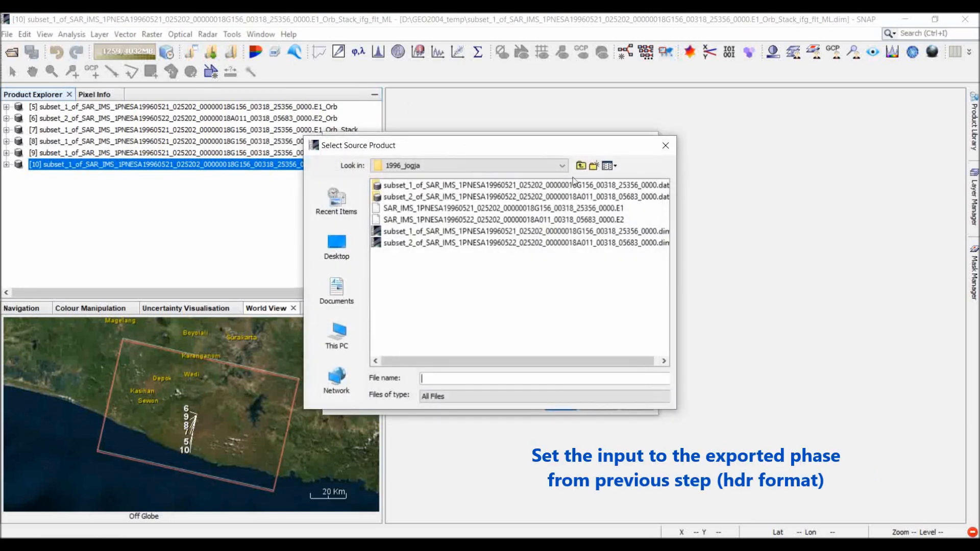
pyautogui.click(580, 166)
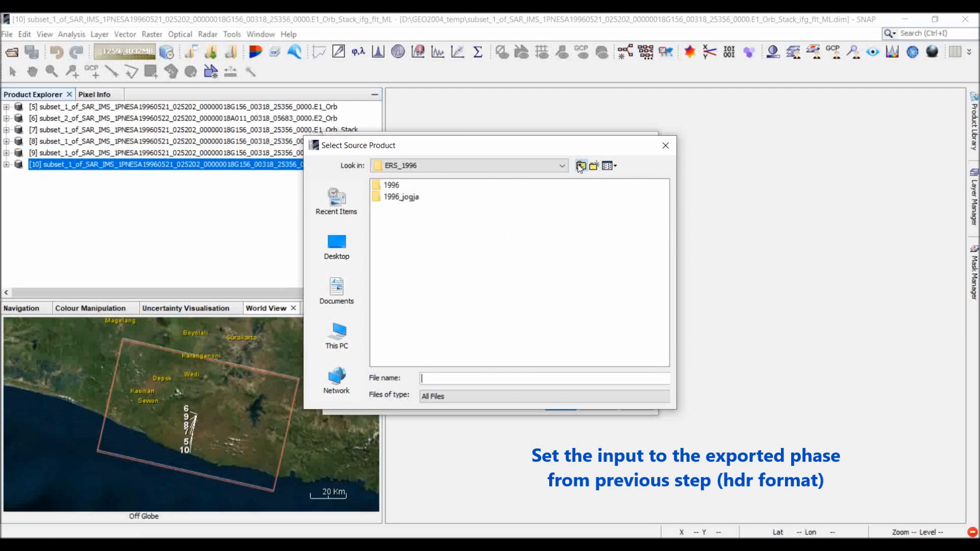
pyautogui.click(581, 166)
pyautogui.click(580, 167)
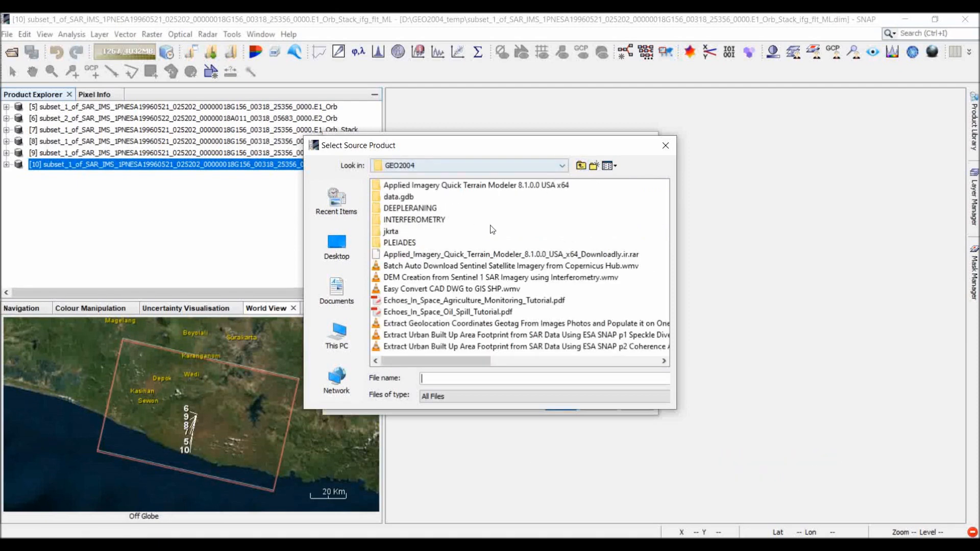
pyautogui.click(463, 167)
pyautogui.scroll(2, 458, 192)
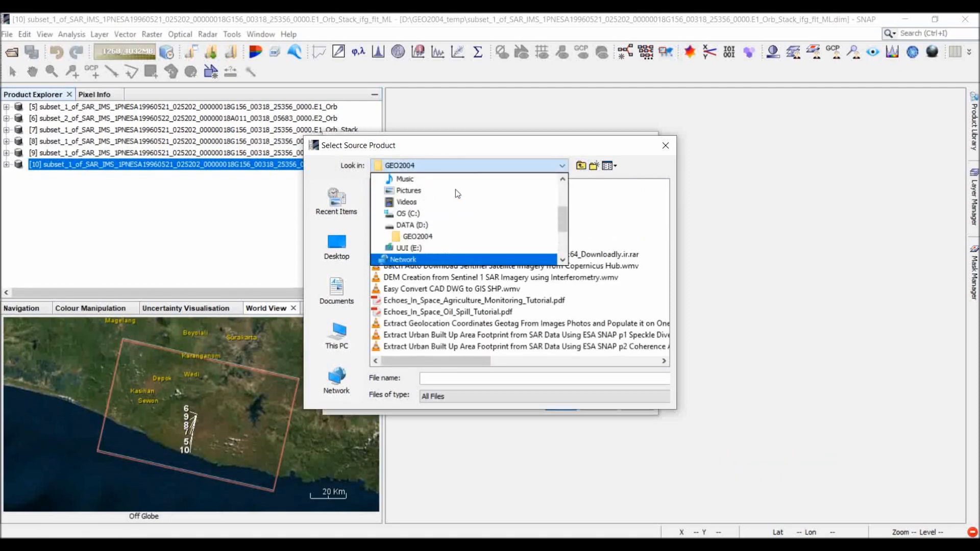
pyautogui.click(463, 226)
pyautogui.doubleClick(426, 312)
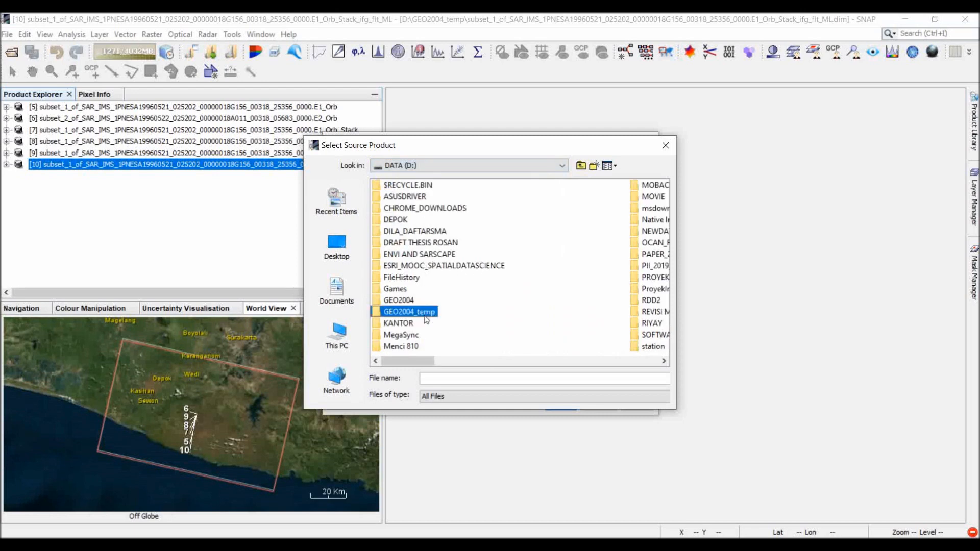
pyautogui.doubleClick(399, 209)
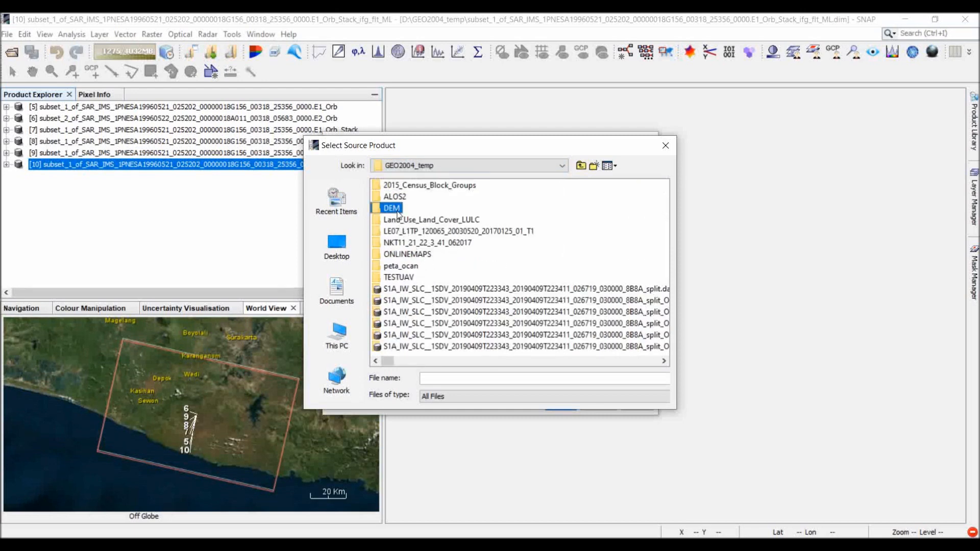
pyautogui.click(397, 192)
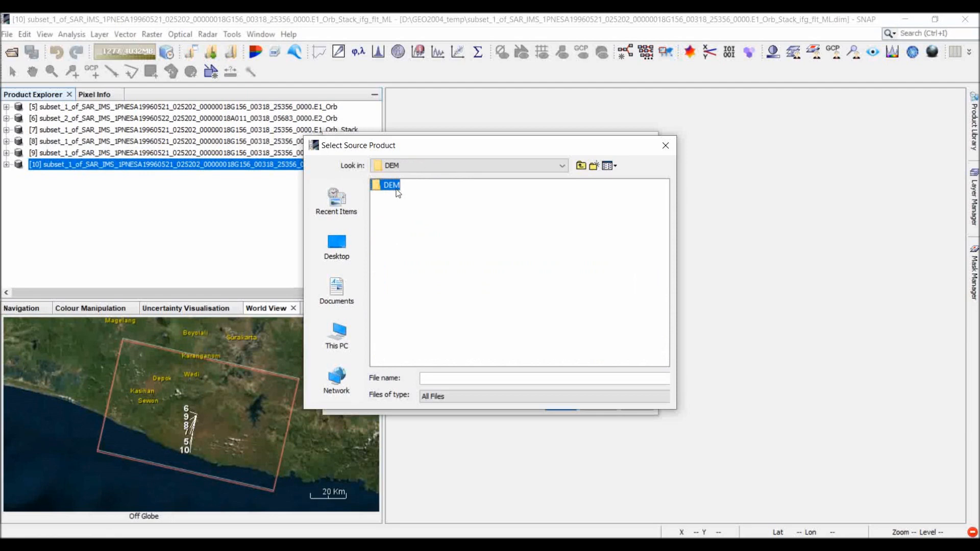
pyautogui.doubleClick(399, 193)
pyautogui.doubleClick(399, 193)
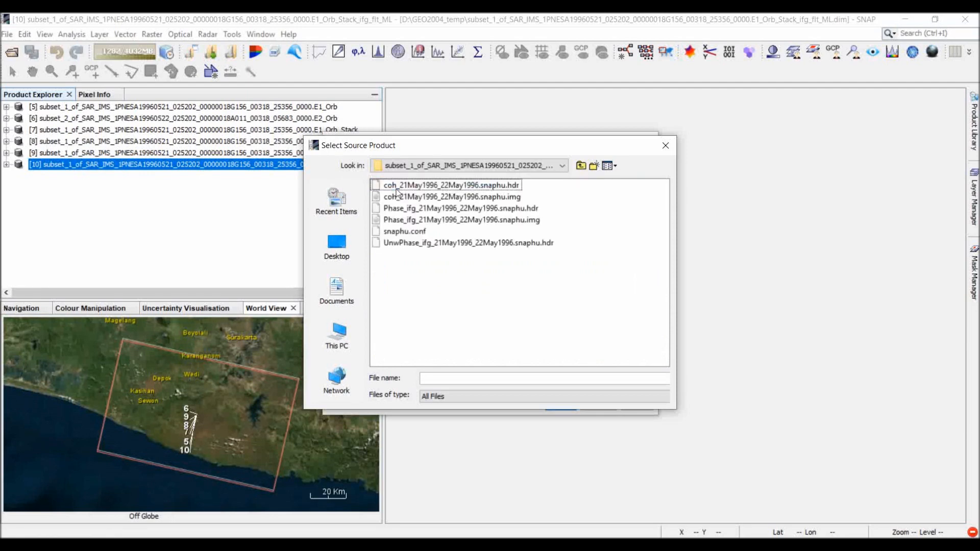
pyautogui.click(406, 209)
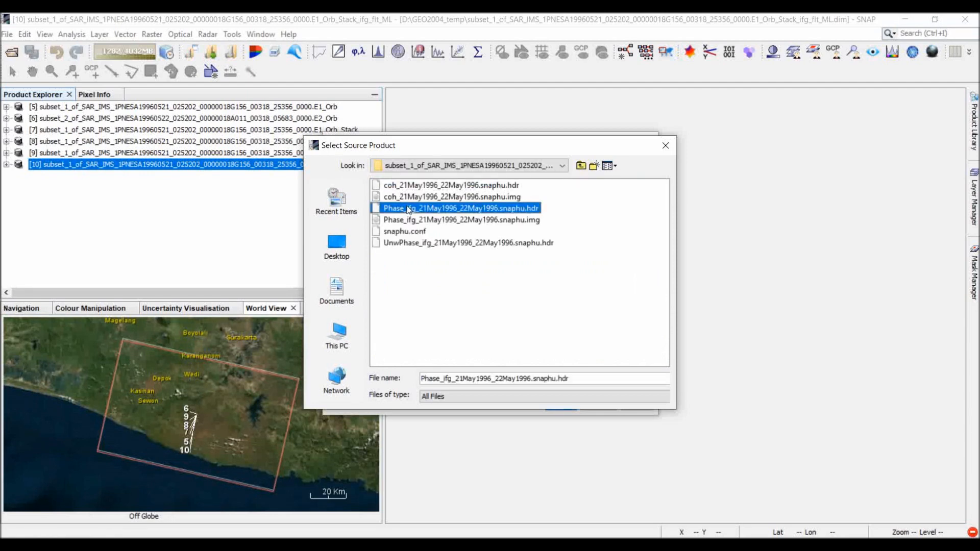
pyautogui.doubleClick(409, 209)
# - Set the output folder to the exported subset_1 folder inside D:\GEO2004_temp\DEM\DEM and run the phase unwrapping
pyautogui.click(420, 177)
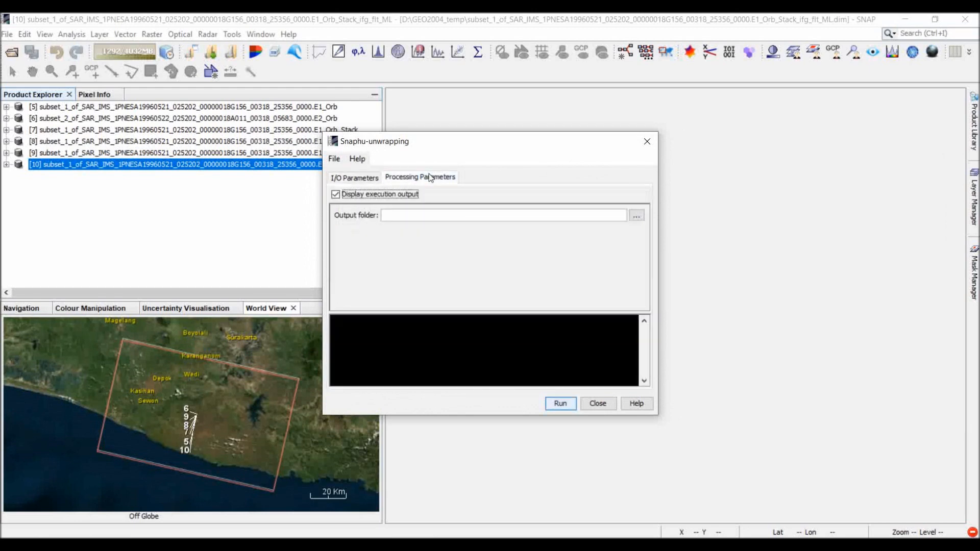
pyautogui.click(633, 216)
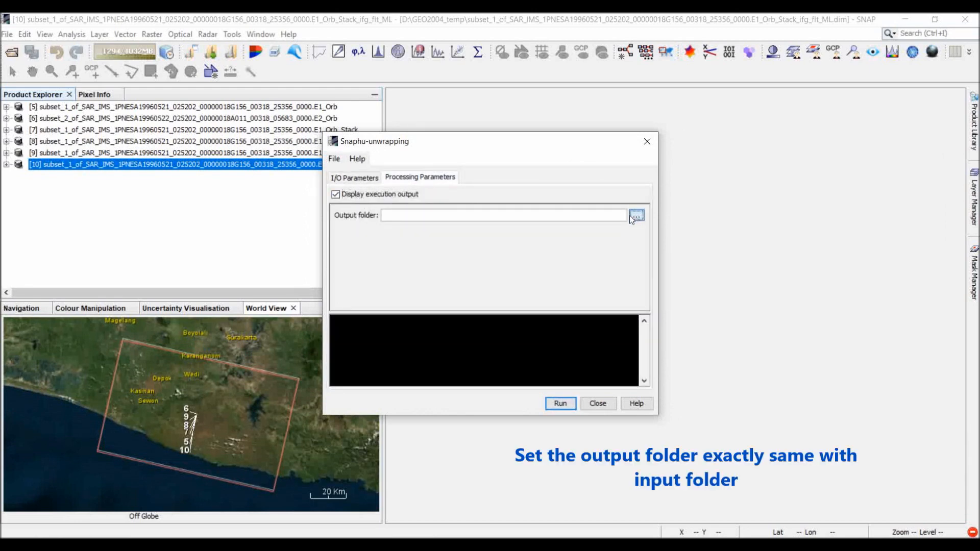
pyautogui.click(458, 106)
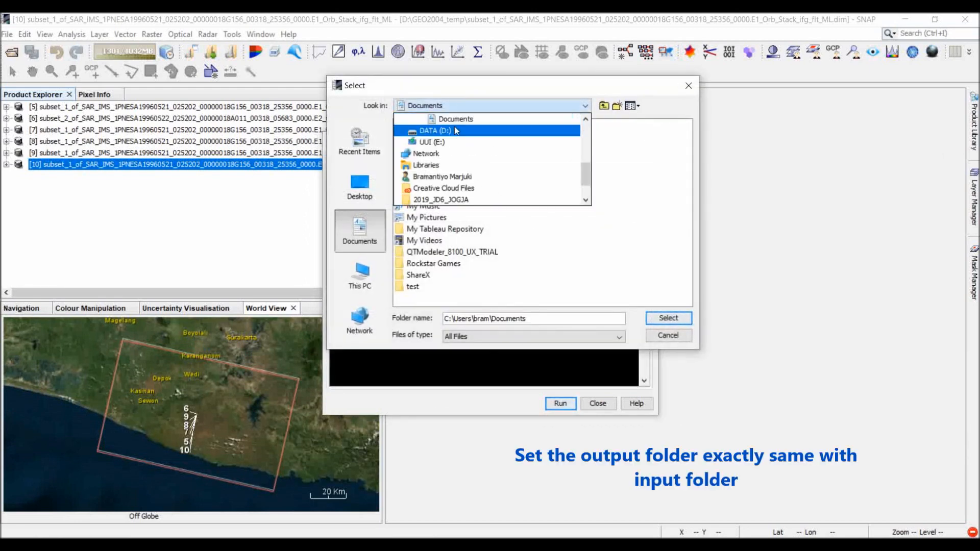
pyautogui.click(450, 131)
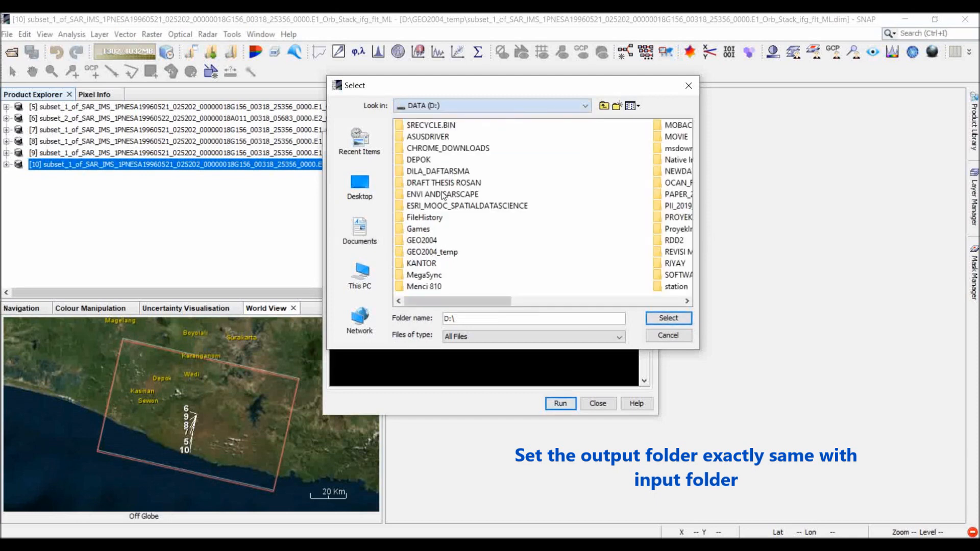
pyautogui.doubleClick(434, 252)
pyautogui.doubleClick(415, 148)
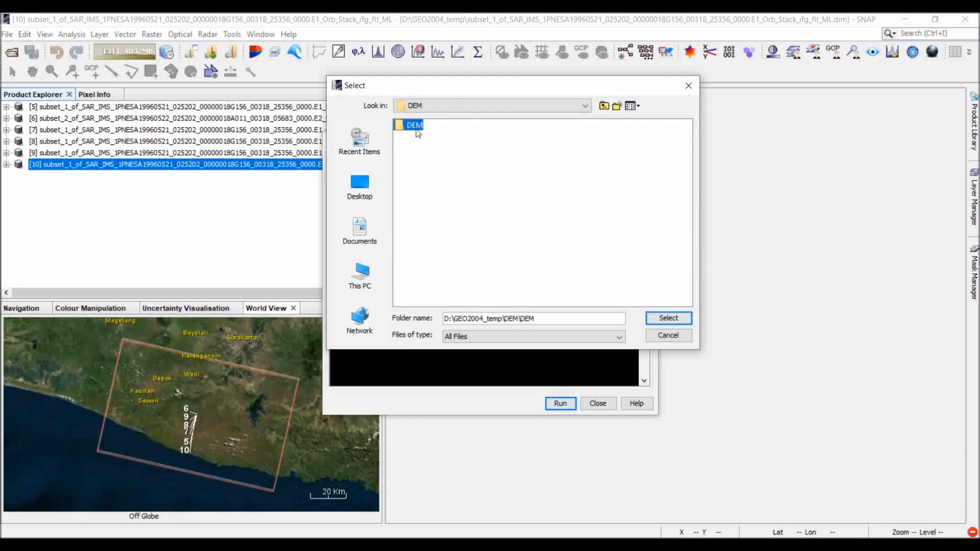
pyautogui.doubleClick(416, 128)
pyautogui.click(661, 318)
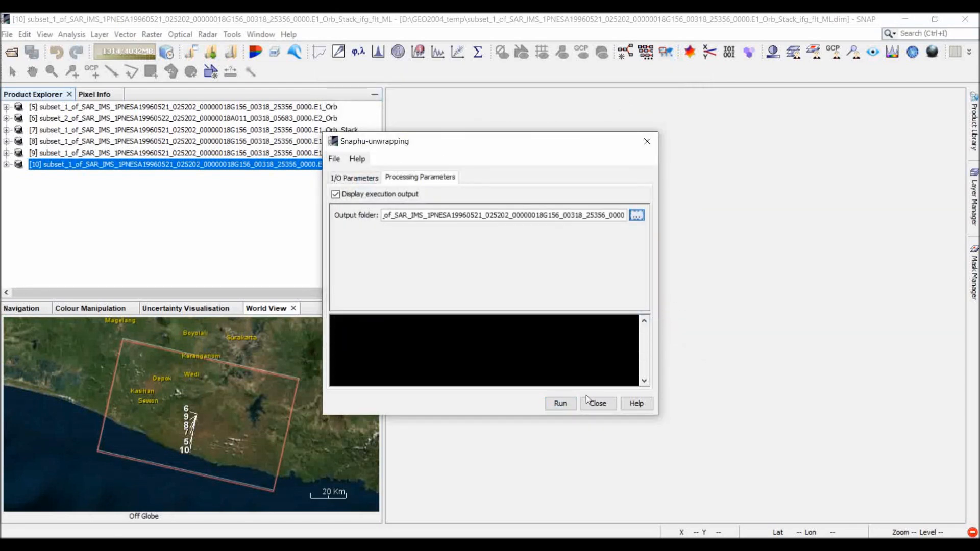
pyautogui.click(564, 404)
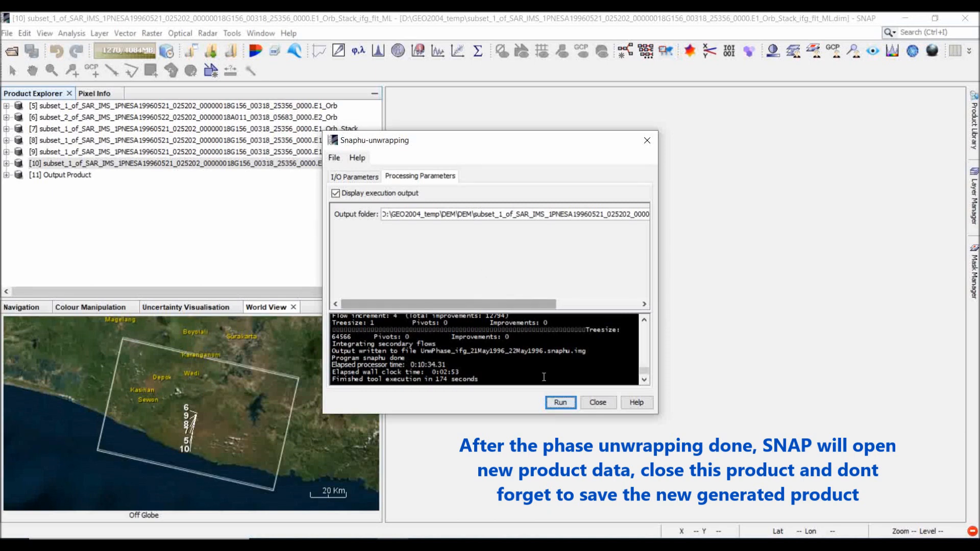
# - Close the Snaphu-unwrapping dialog and save the generated Output Product in BEAM-DIMAP format as Output Product.dim in the exported subset_1 folder
pyautogui.click(588, 403)
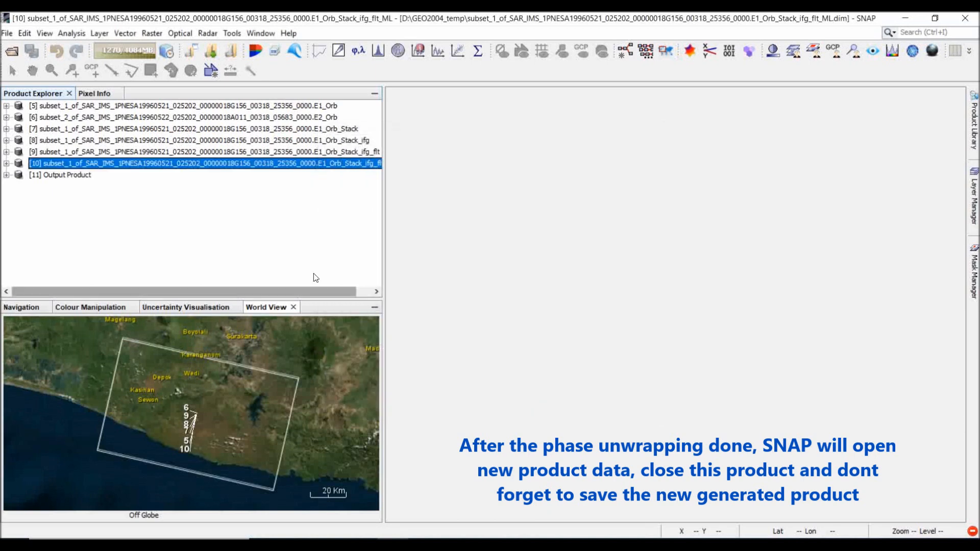
pyautogui.rightClick(62, 176)
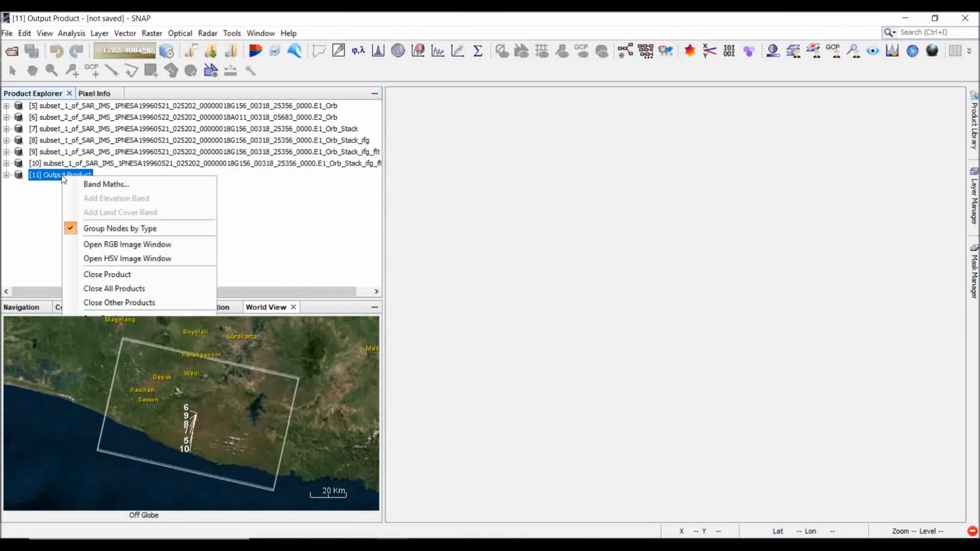
pyautogui.click(111, 277)
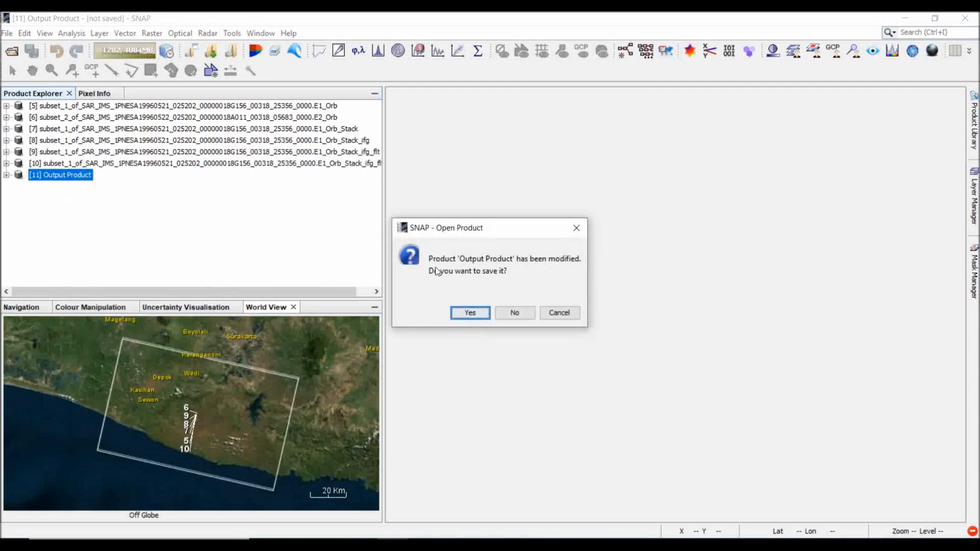
pyautogui.click(471, 312)
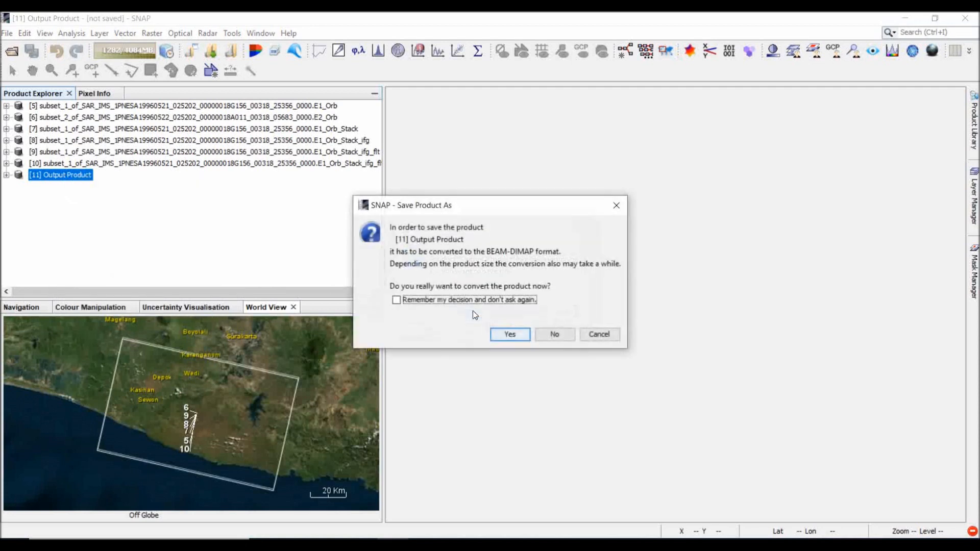
pyautogui.click(507, 334)
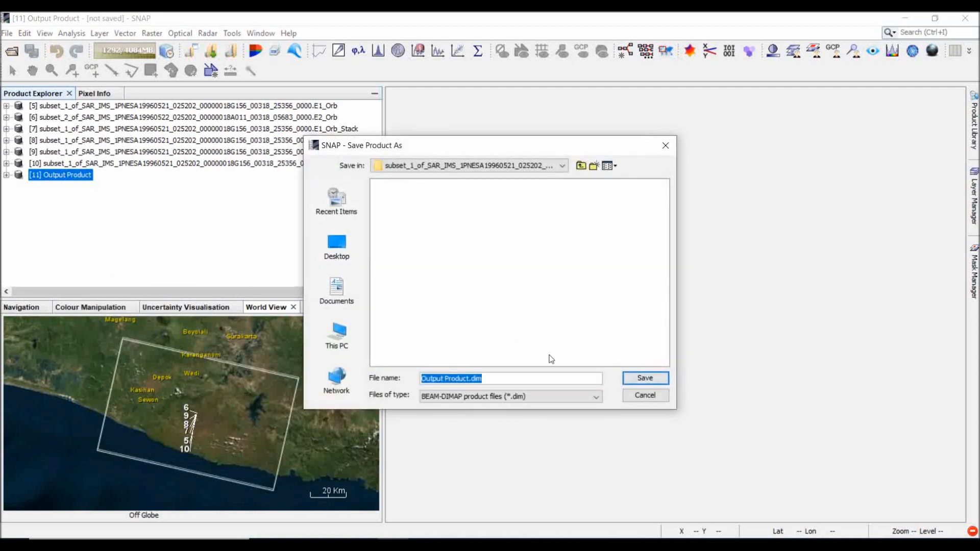
pyautogui.click(629, 378)
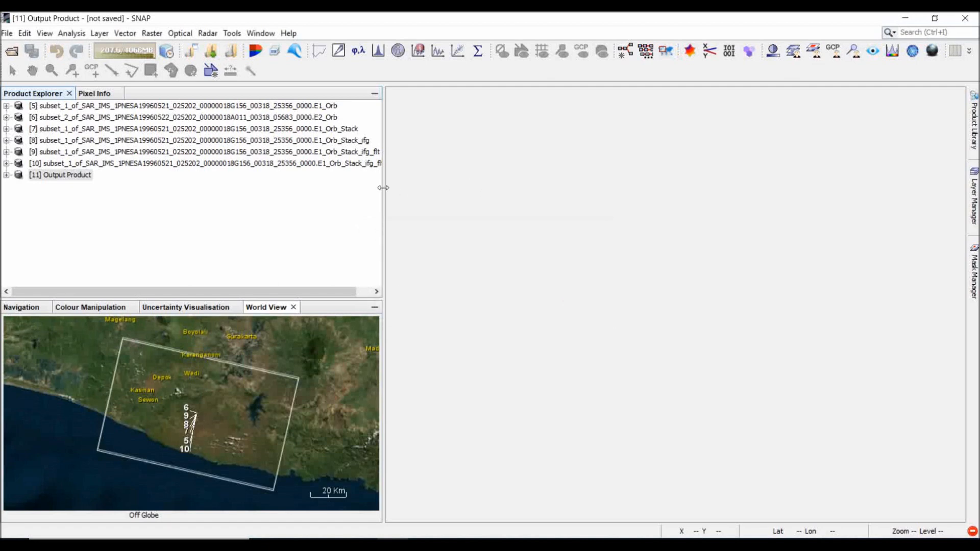
# - Close the saved Output Product so that it is removed from the open products
pyautogui.click(323, 196)
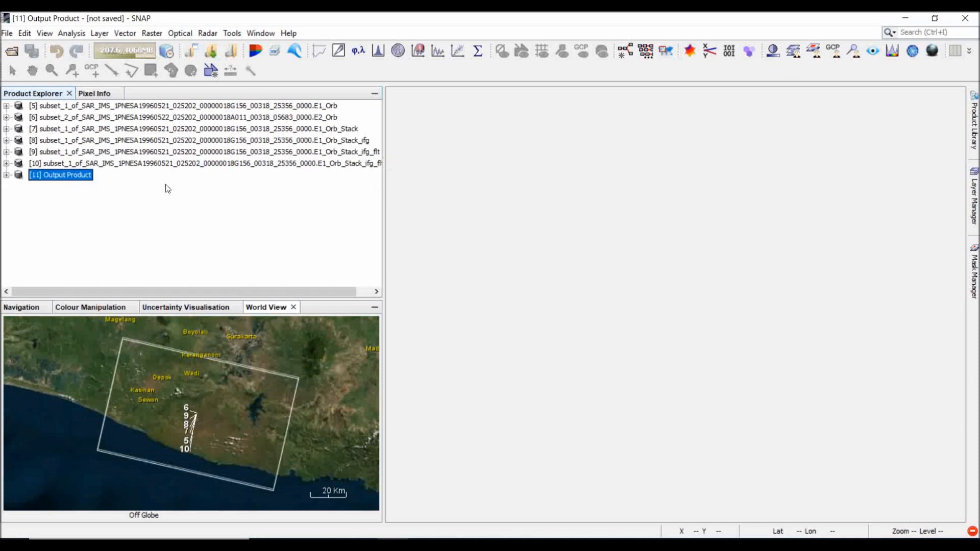
pyautogui.rightClick(90, 177)
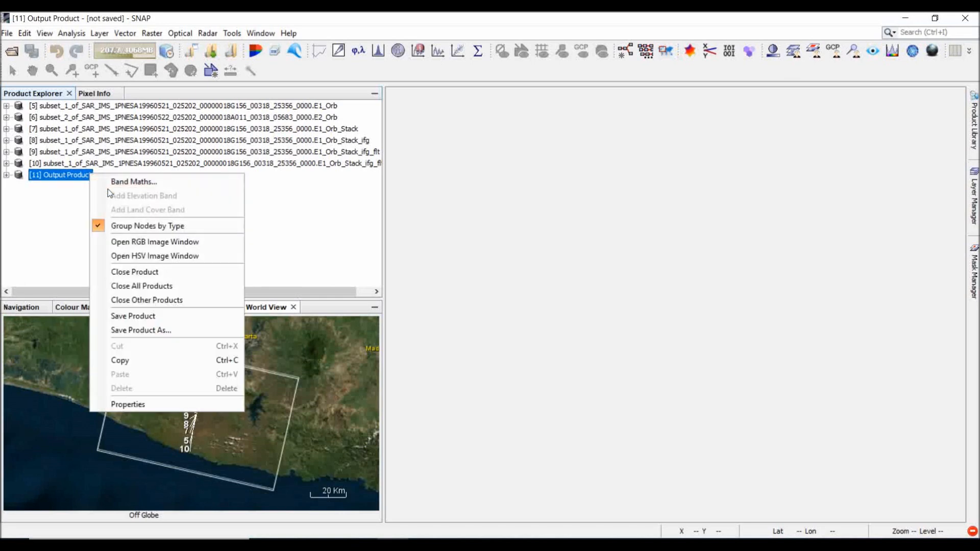
pyautogui.click(152, 275)
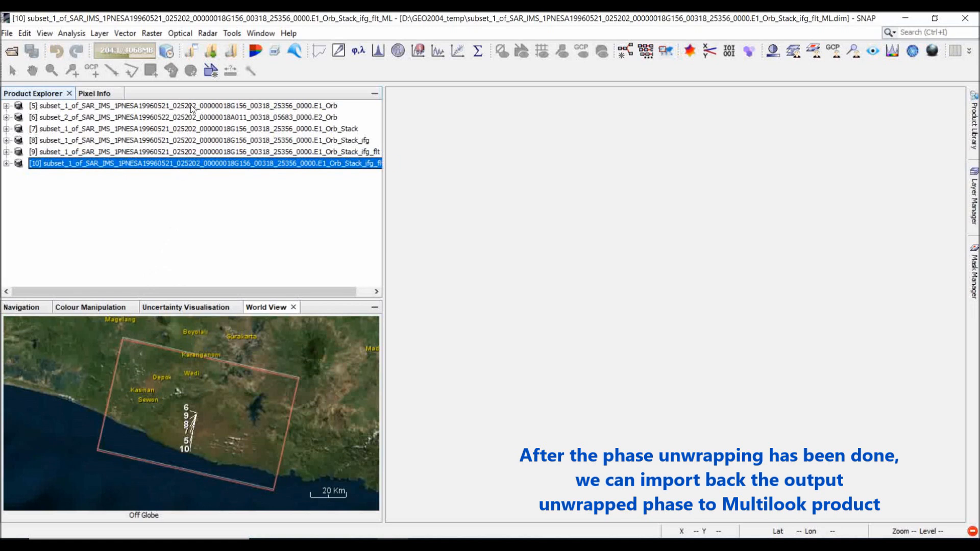
# - Start Snaphu Import and check that the multilooked Orb_Stack_ifg_flt_ML product is the source for the wrapped phase
pyautogui.click(207, 33)
pyautogui.moveTo(243, 102)
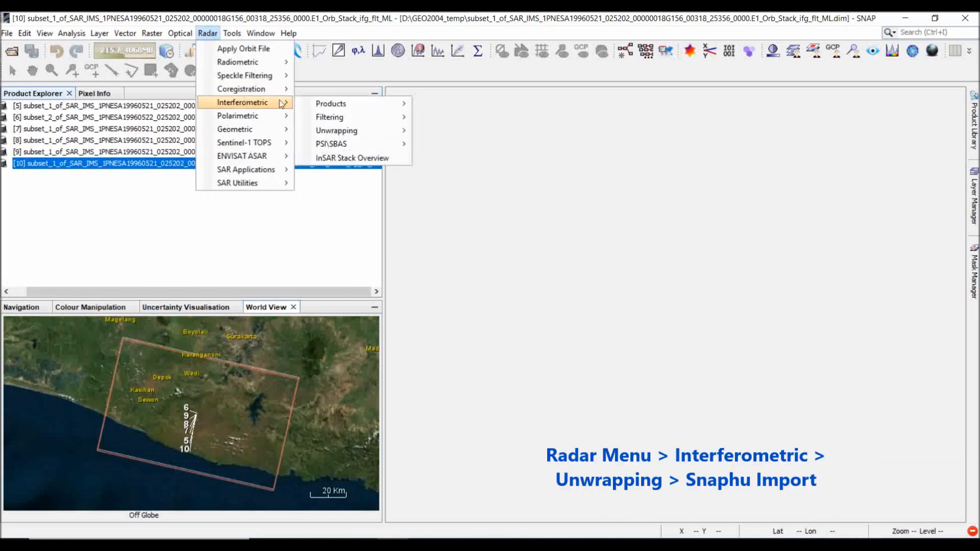
pyautogui.moveTo(398, 131)
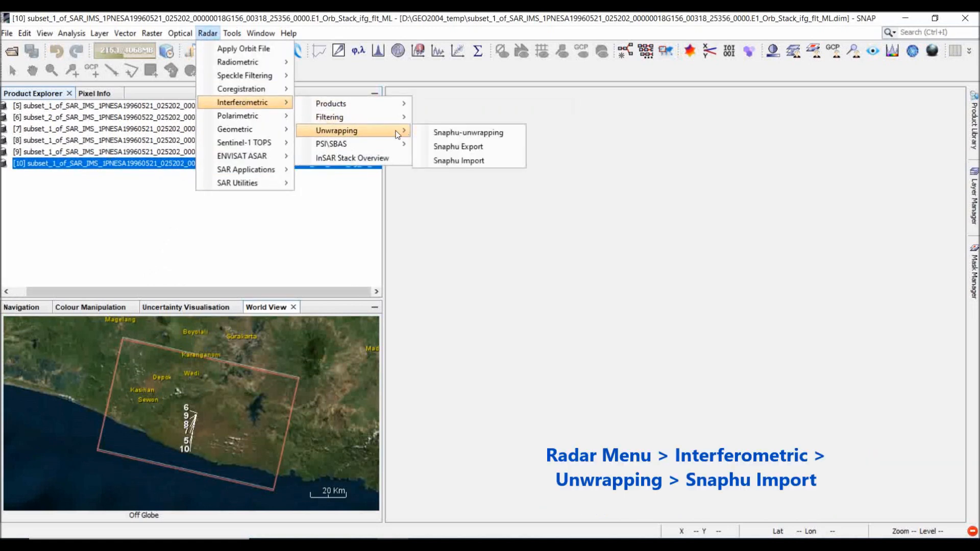
pyautogui.click(466, 160)
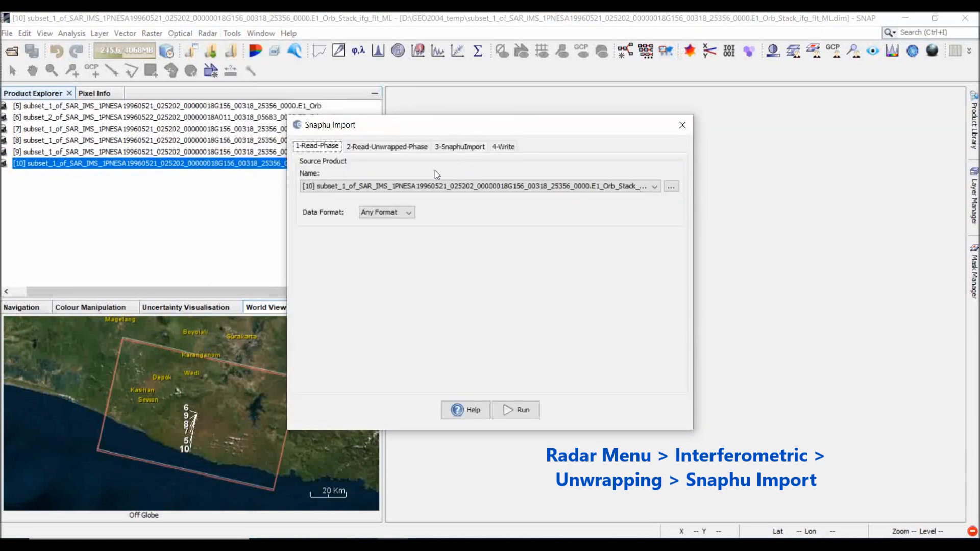
pyautogui.click(386, 144)
pyautogui.click(311, 148)
# - Choose UnwPhase_ifg_21May1996_22May1996.snaphu.hdr from the exported subset_1 folder as the unwrapped-phase source product
pyautogui.click(388, 146)
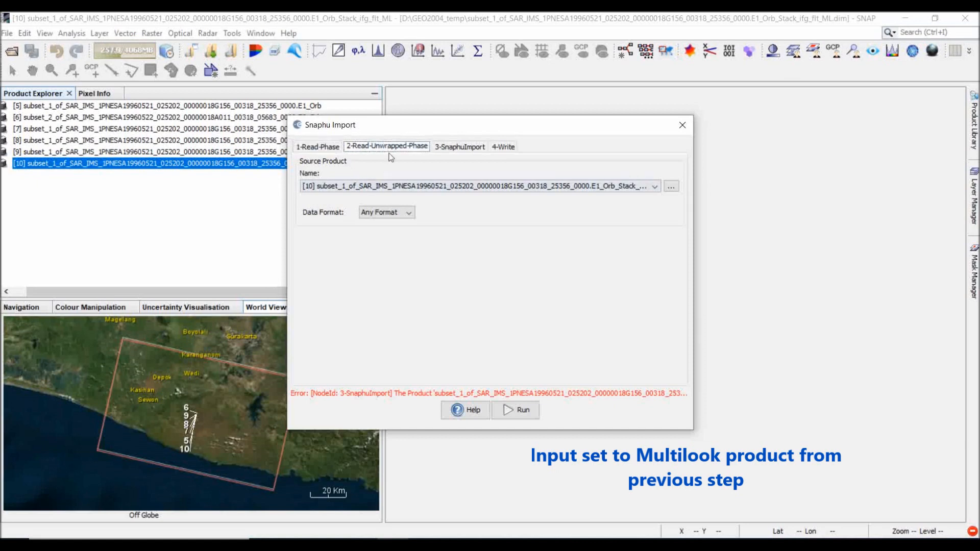
pyautogui.click(674, 188)
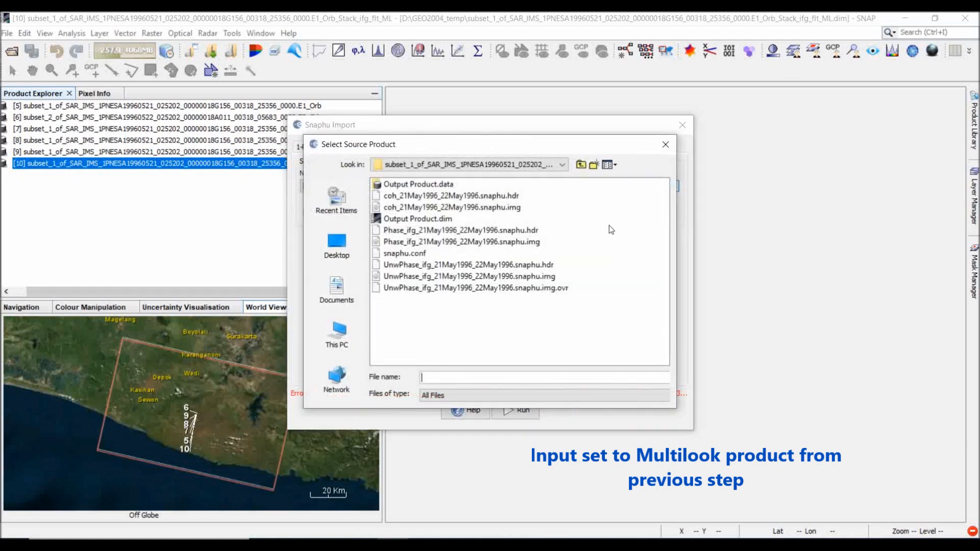
pyautogui.click(505, 163)
pyautogui.click(504, 163)
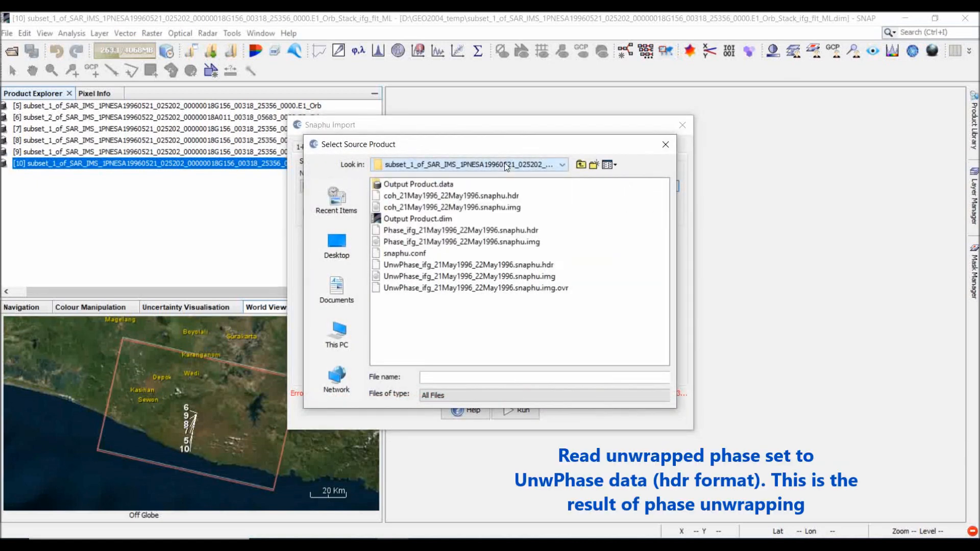
pyautogui.click(503, 264)
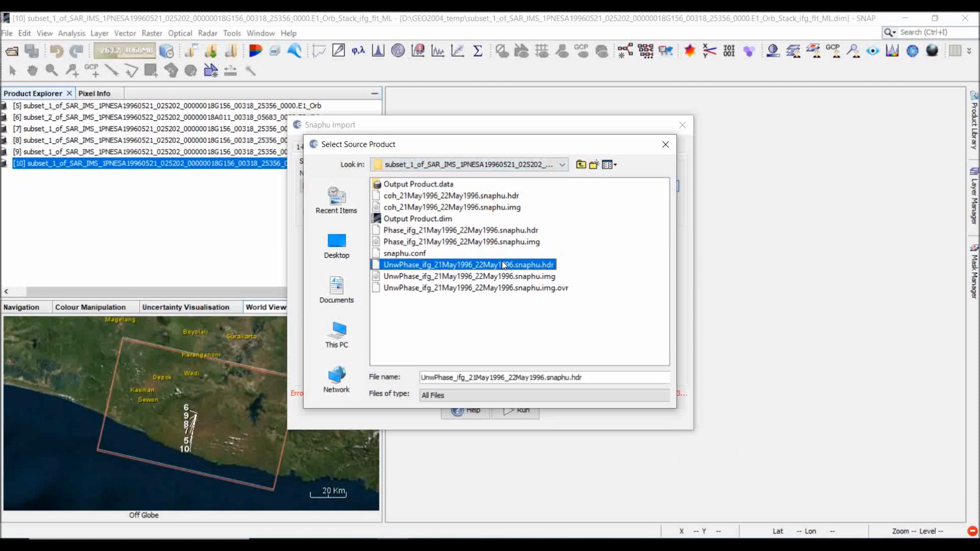
pyautogui.doubleClick(501, 263)
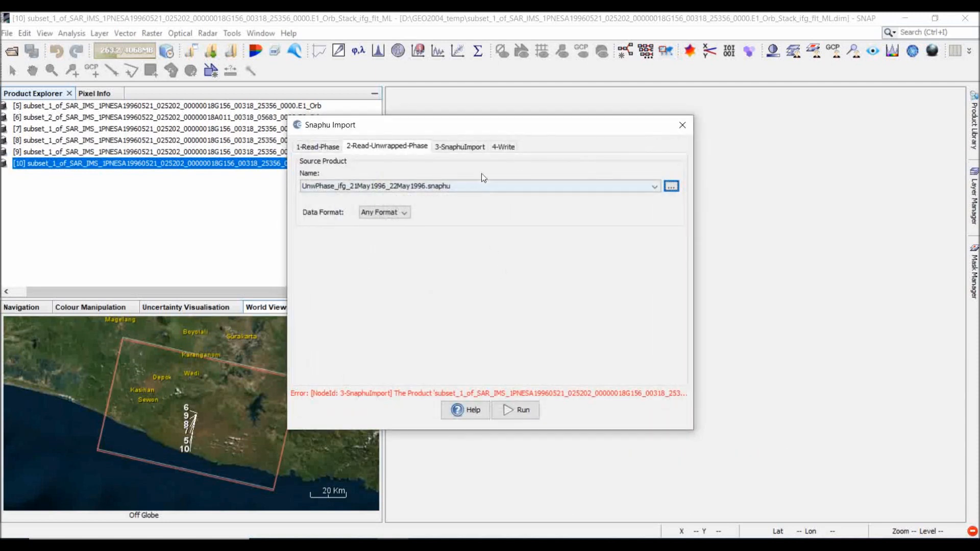
# - Check the Snaphu Import options and set the target directory to D:\GEO2004_temp
pyautogui.click(456, 147)
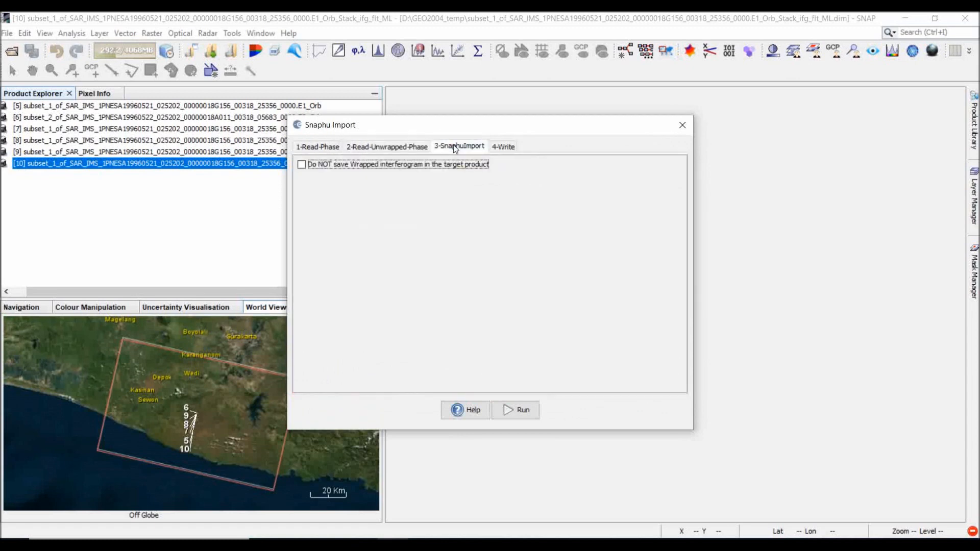
pyautogui.click(504, 147)
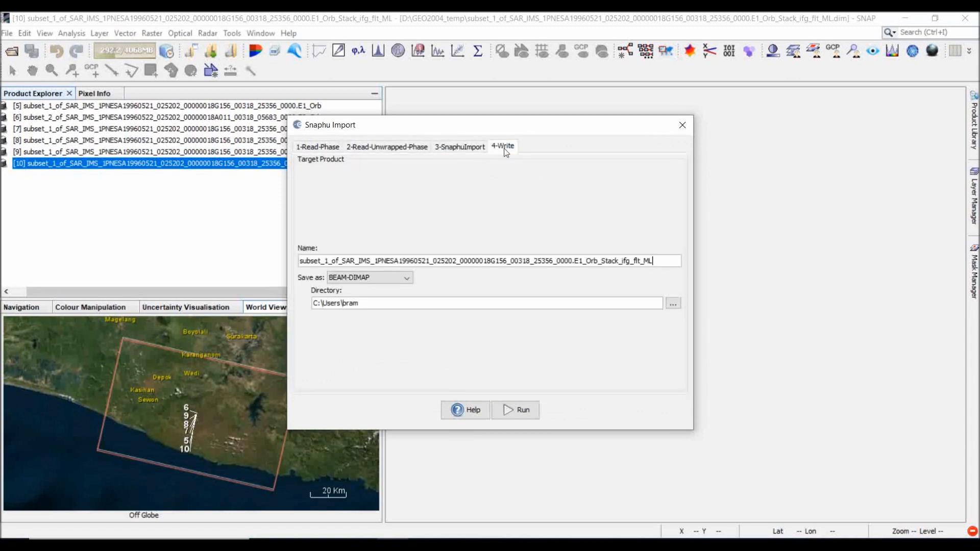
pyautogui.click(671, 303)
pyautogui.click(456, 164)
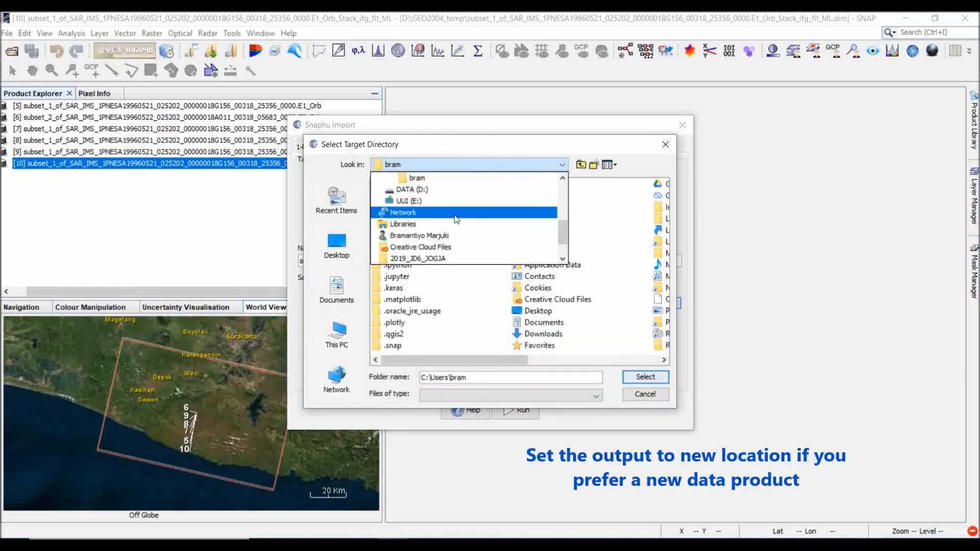
pyautogui.click(457, 202)
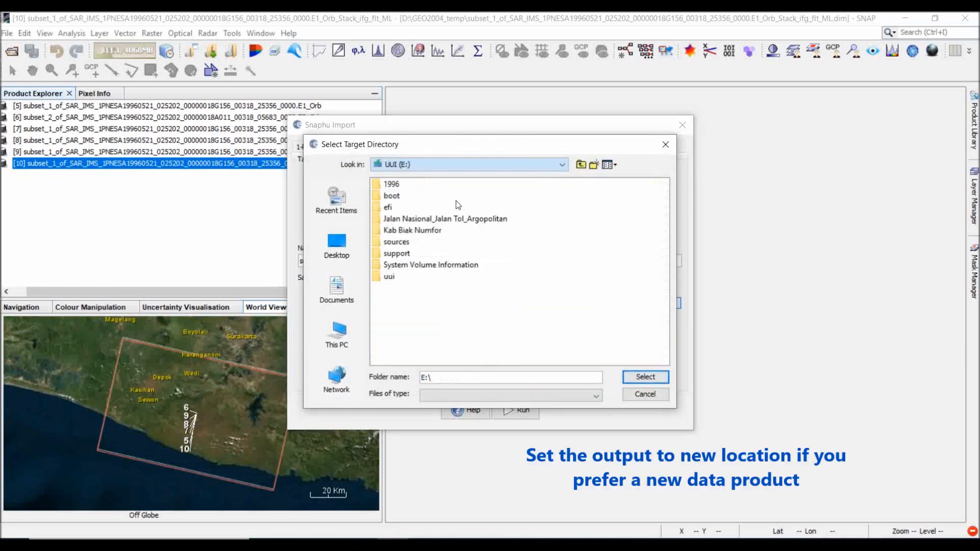
pyautogui.click(470, 162)
pyautogui.scroll(1, 464, 204)
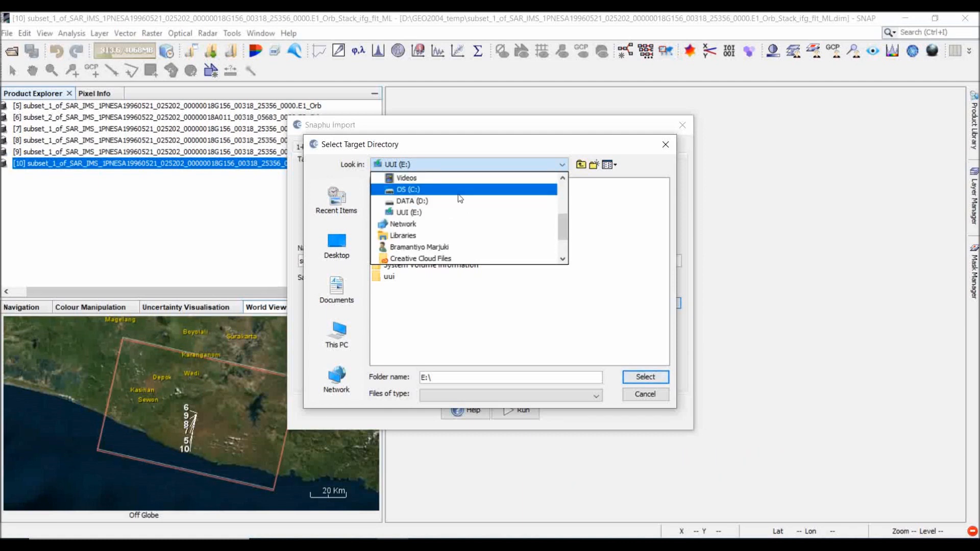
pyautogui.click(458, 202)
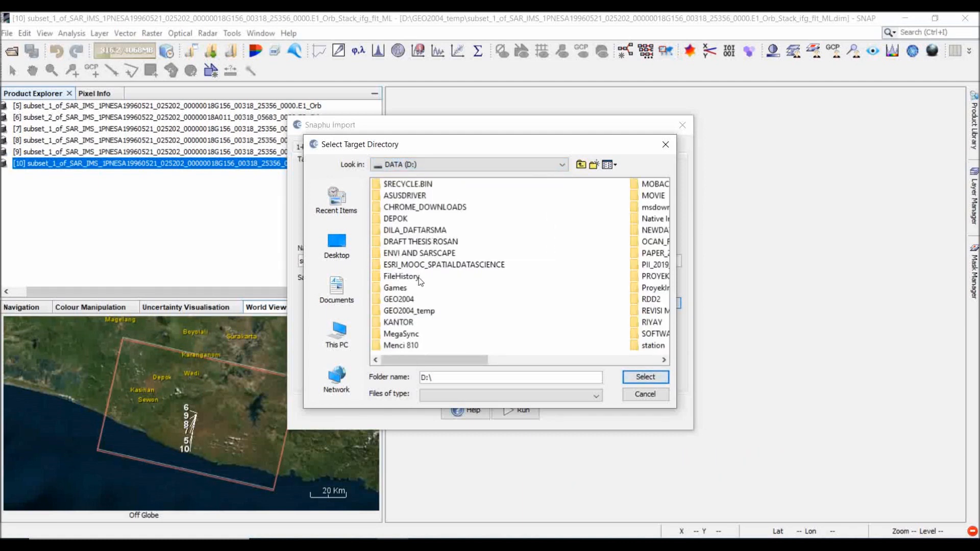
pyautogui.doubleClick(411, 311)
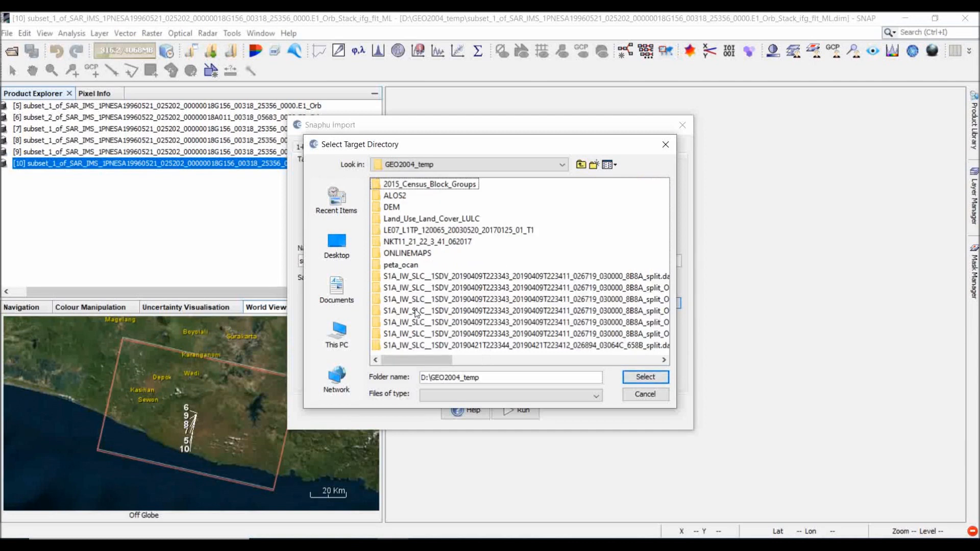
pyautogui.moveTo(510, 144); pyautogui.dragTo(546, 151)
pyautogui.click(672, 386)
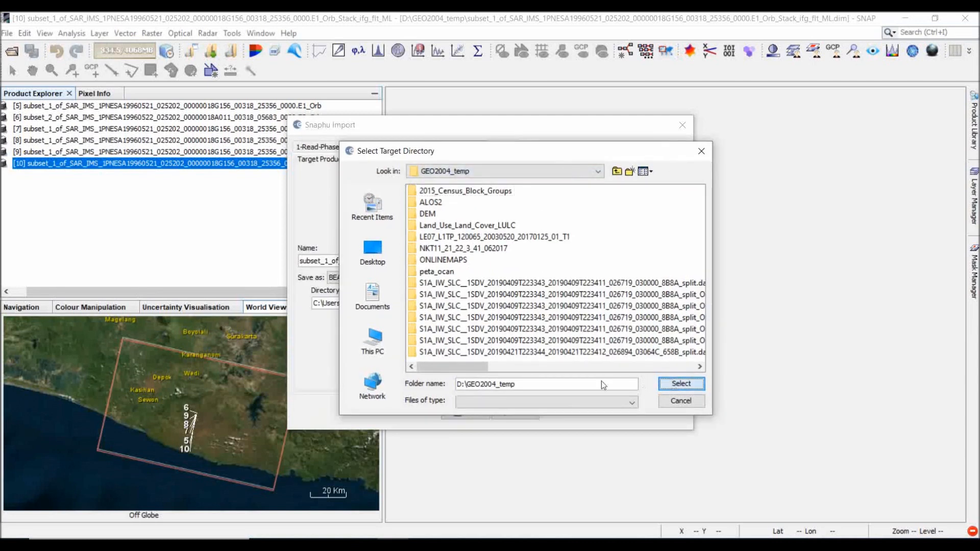
# - Decline overwriting the existing product, change the target name's ending to Orb_Stack_ifg_flt_ML2, run the import and close the dialog
pyautogui.click(523, 408)
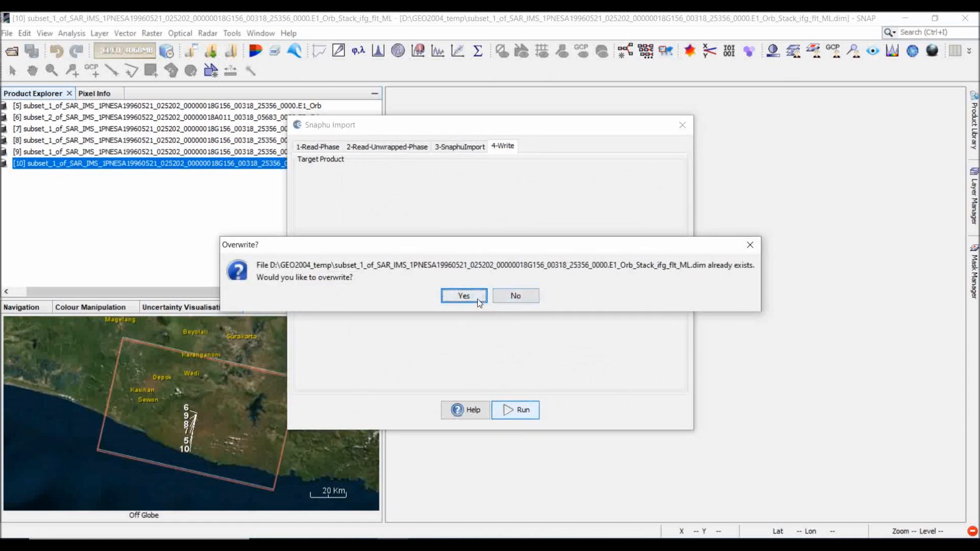
pyautogui.click(505, 296)
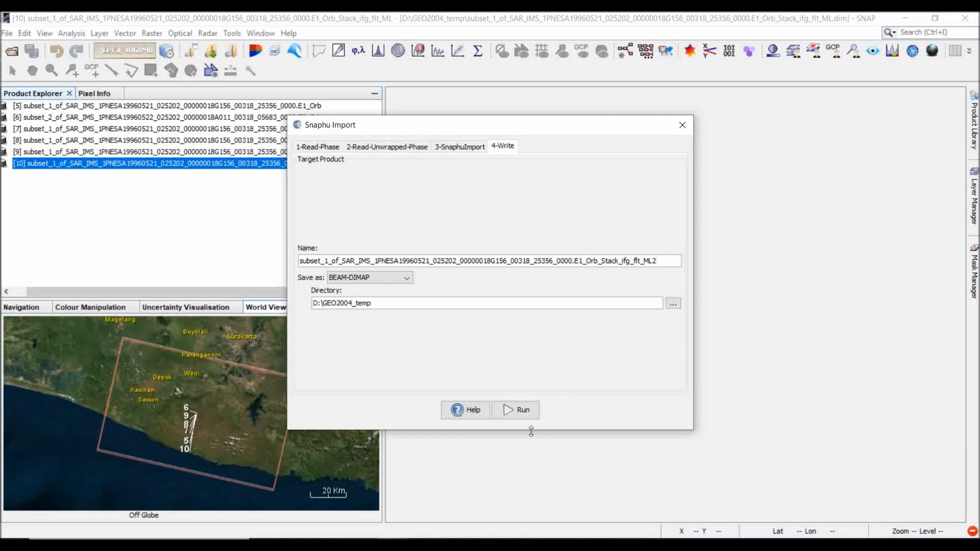
pyautogui.click(522, 412)
pyautogui.click(682, 125)
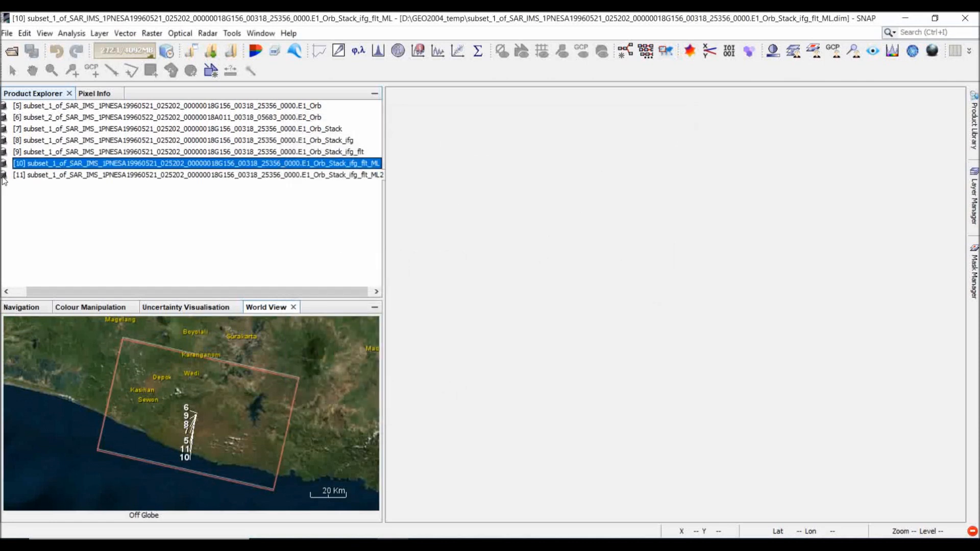
# - Open the Unw_Phase_ifg_21May1996_22May1996 band of the new ML2 product and examine the unwrapped phase across the scene
pyautogui.click(6, 291)
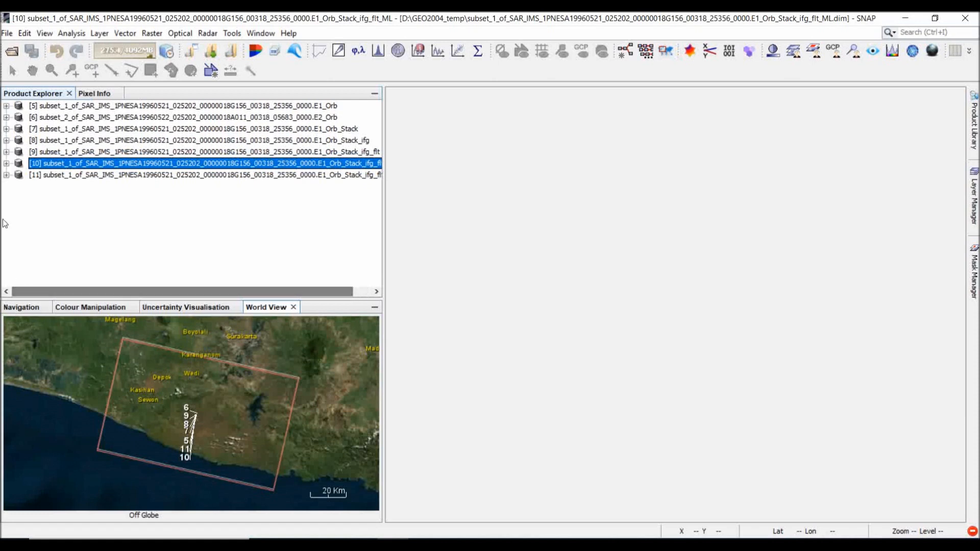
pyautogui.click(6, 174)
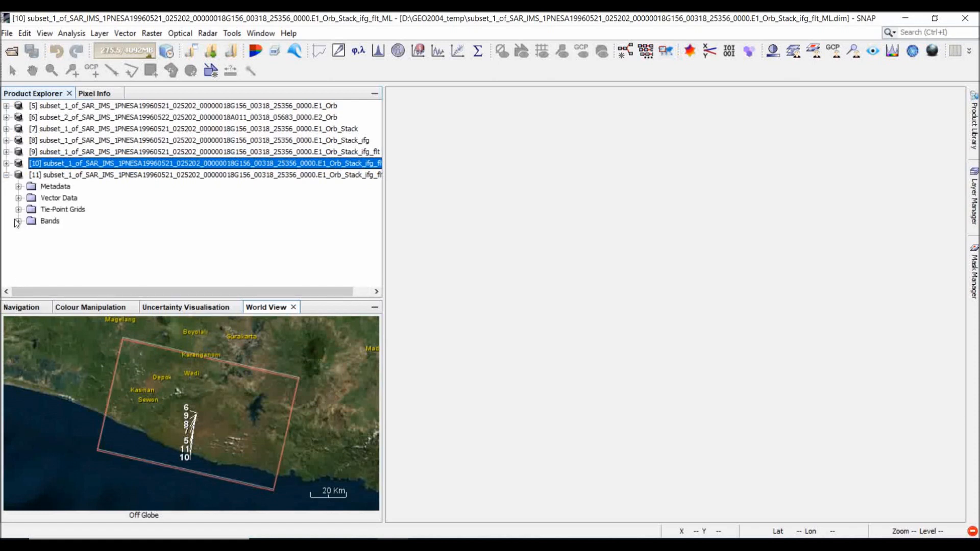
pyautogui.click(18, 221)
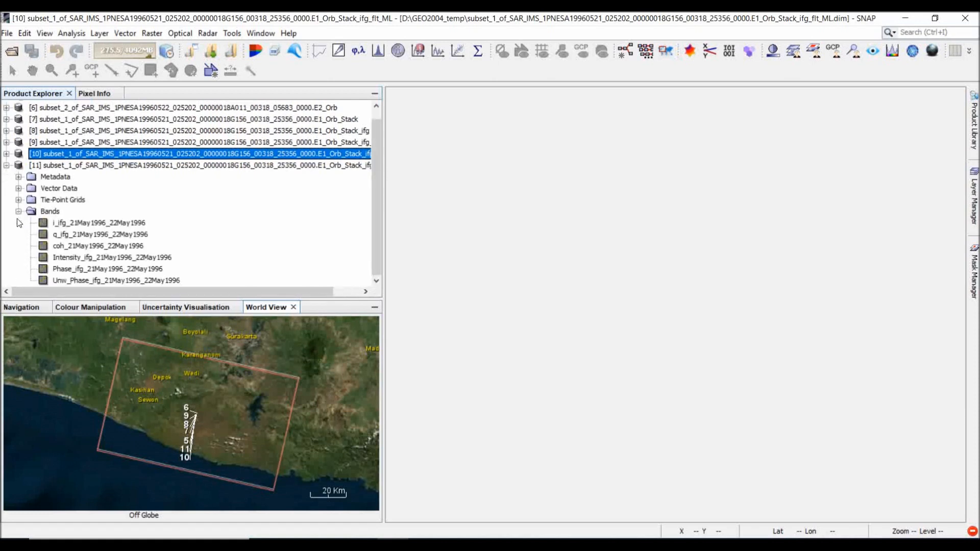
pyautogui.doubleClick(103, 281)
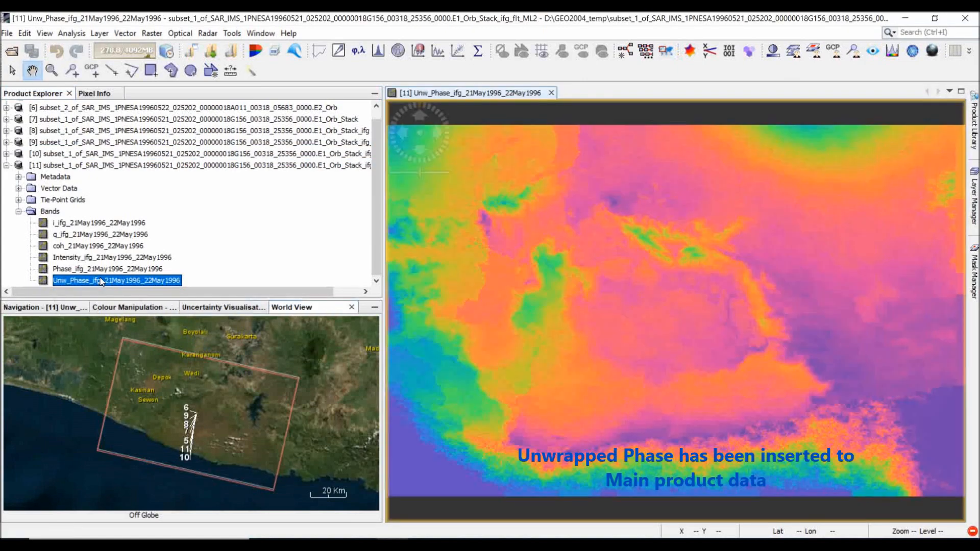
pyautogui.moveTo(693, 344)
pyautogui.mouseDown()
pyautogui.moveTo(634, 291)
pyautogui.moveTo(707, 342)
pyautogui.moveTo(686, 363)
pyautogui.moveTo(689, 334)
pyautogui.mouseUp()
pyautogui.scroll(2, 699, 343)
pyautogui.scroll(-4, 699, 344)
pyautogui.scroll(1, 689, 334)
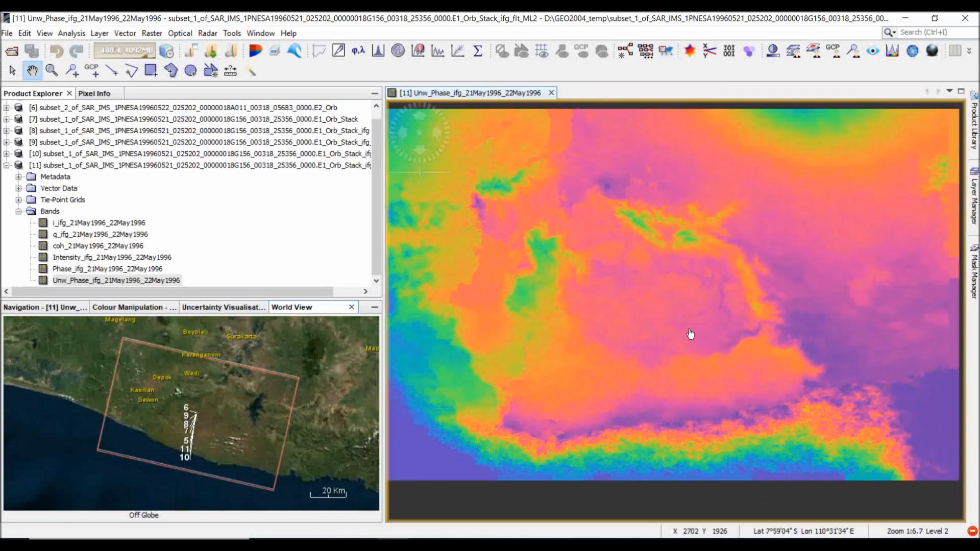
pyautogui.moveTo(695, 286); pyautogui.dragTo(715, 290)
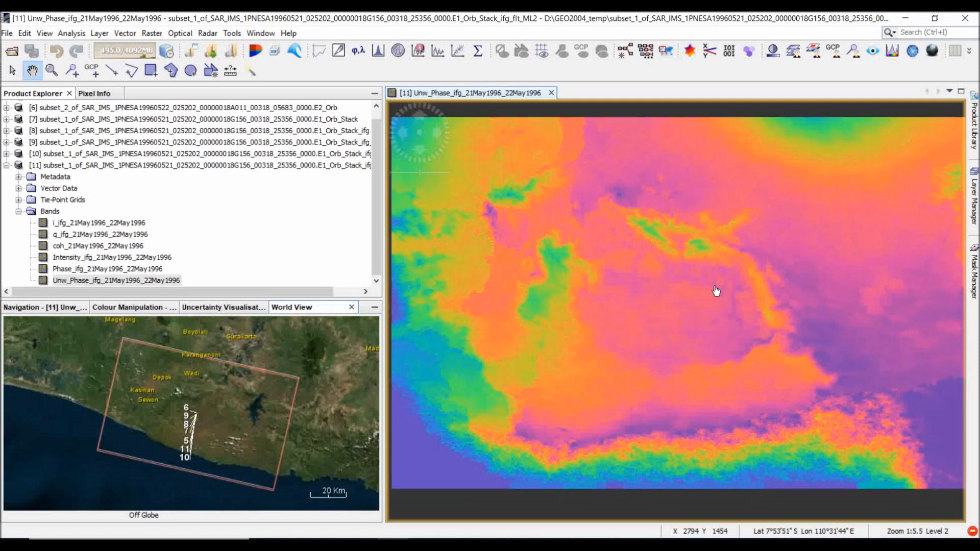
pyautogui.scroll(-1, 716, 291)
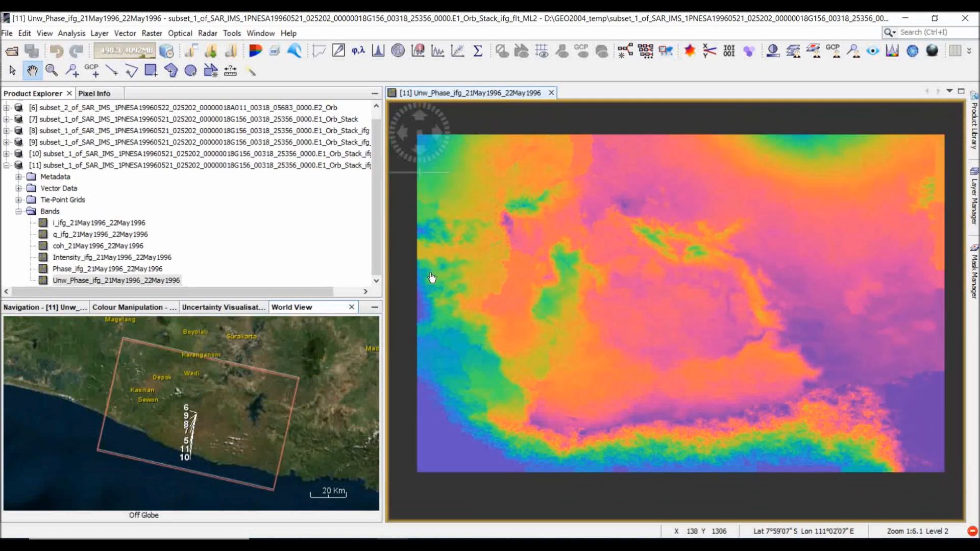
# - Open Phase to Elevation DEM generation with the unwrapped Orb_Stack_ifg_flt_ML2 product as the source
pyautogui.click(6, 165)
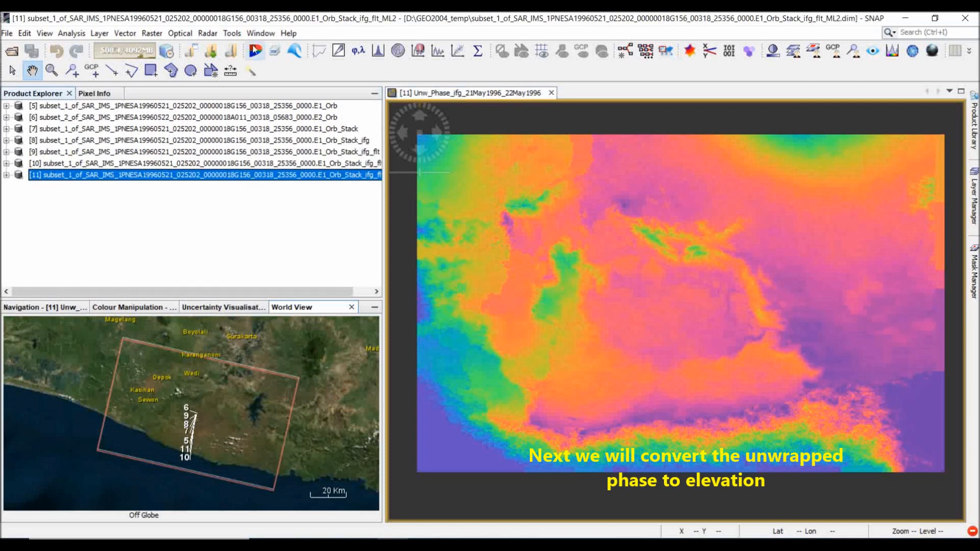
pyautogui.click(206, 32)
pyautogui.moveTo(244, 103)
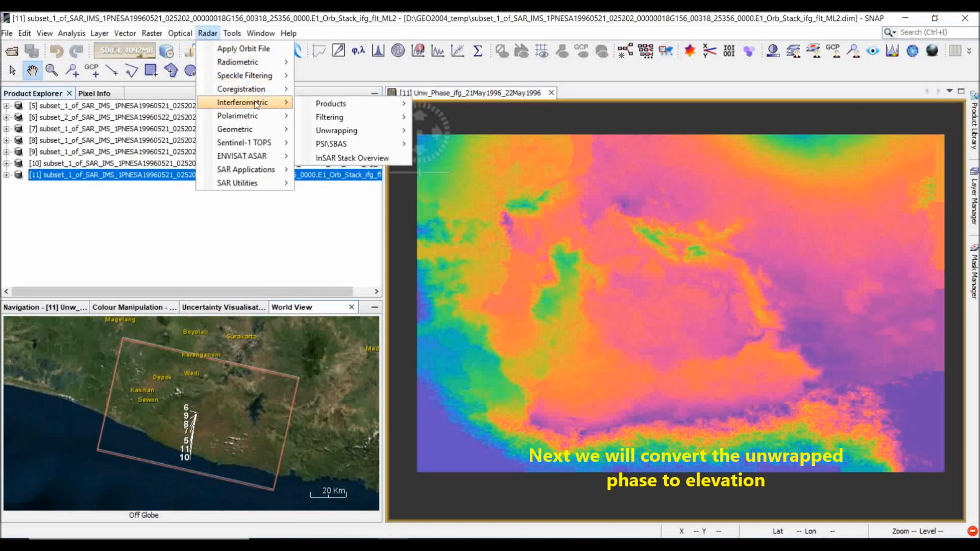
pyautogui.moveTo(333, 103)
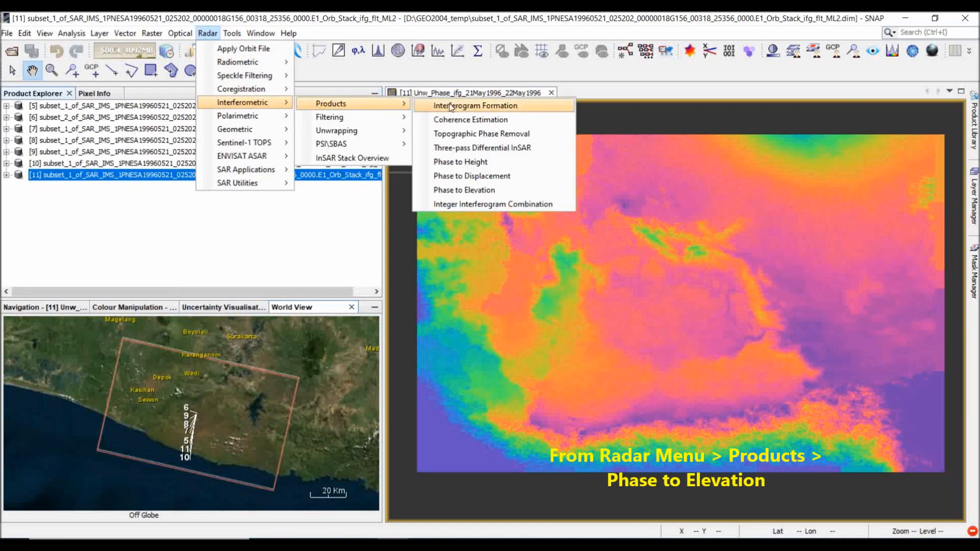
pyautogui.click(482, 187)
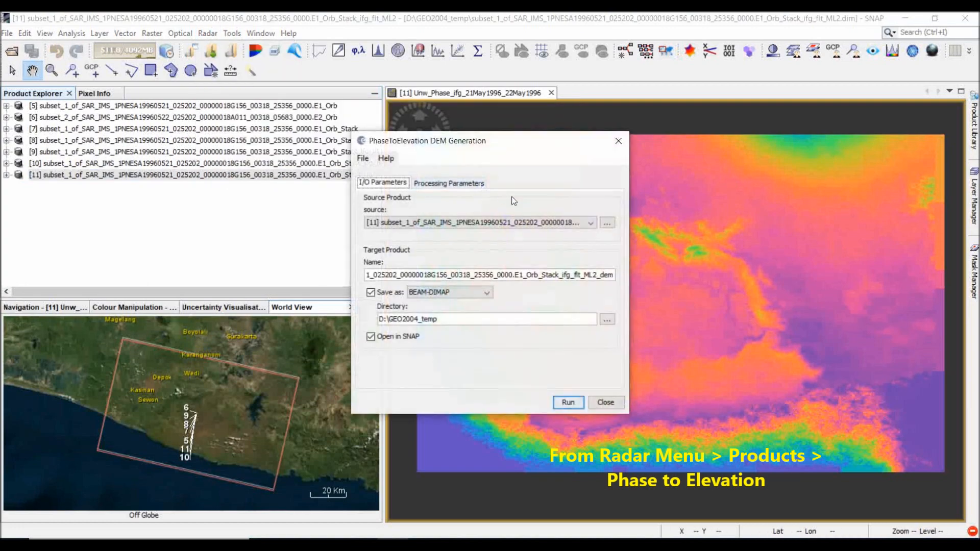
pyautogui.click(589, 223)
pyautogui.click(588, 224)
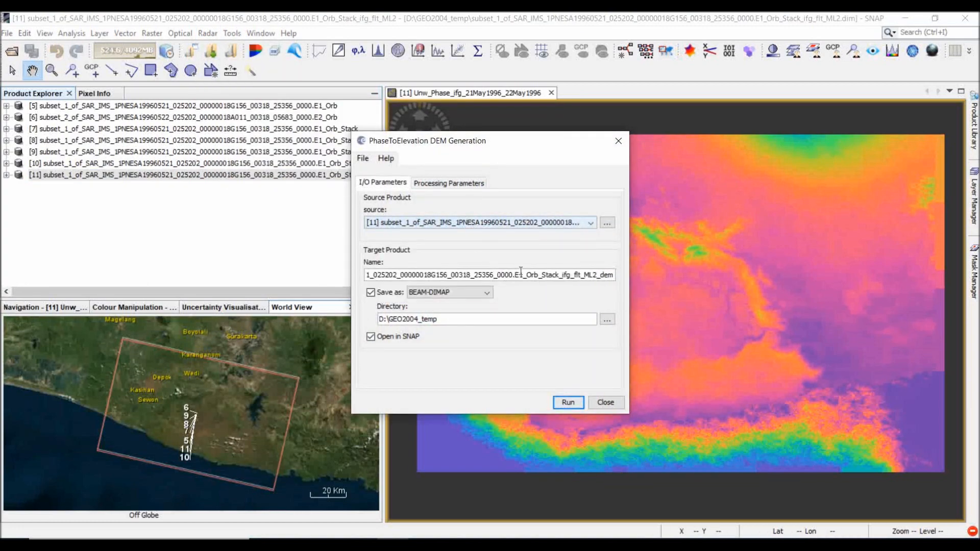
# - Run the elevation conversion with the SRTM 3Sec (Auto Download) DEM and BILINEAR_INTERPOLATION resampling, and close the dialog
pyautogui.click(447, 182)
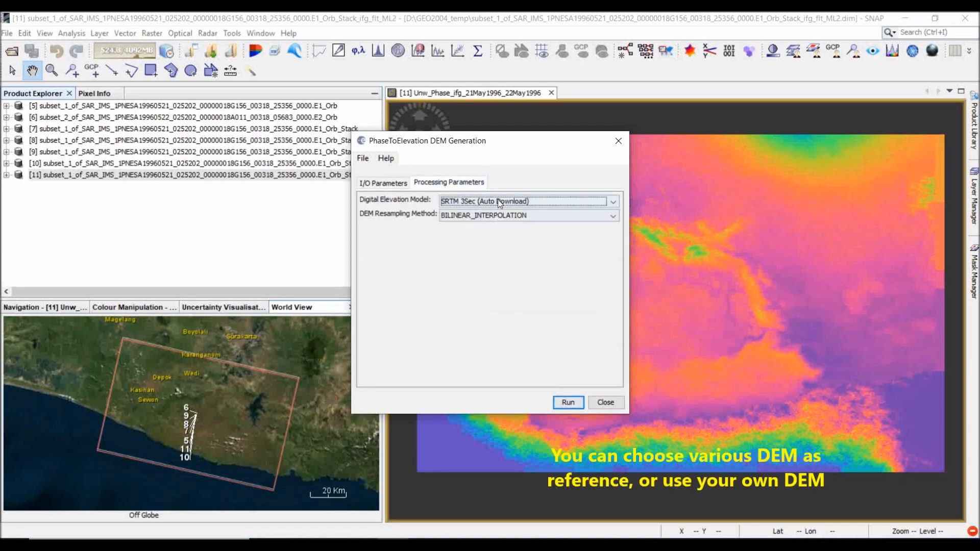
pyautogui.click(562, 400)
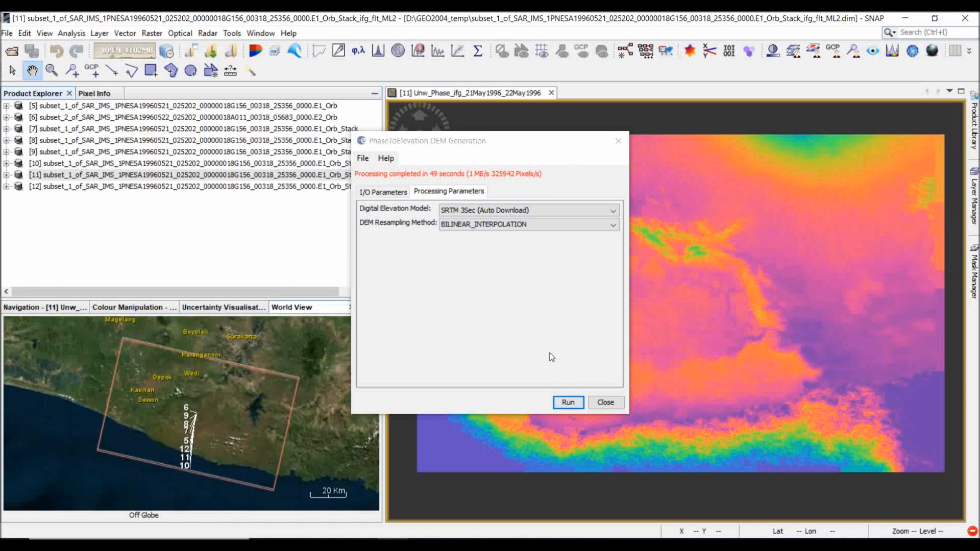
pyautogui.click(608, 403)
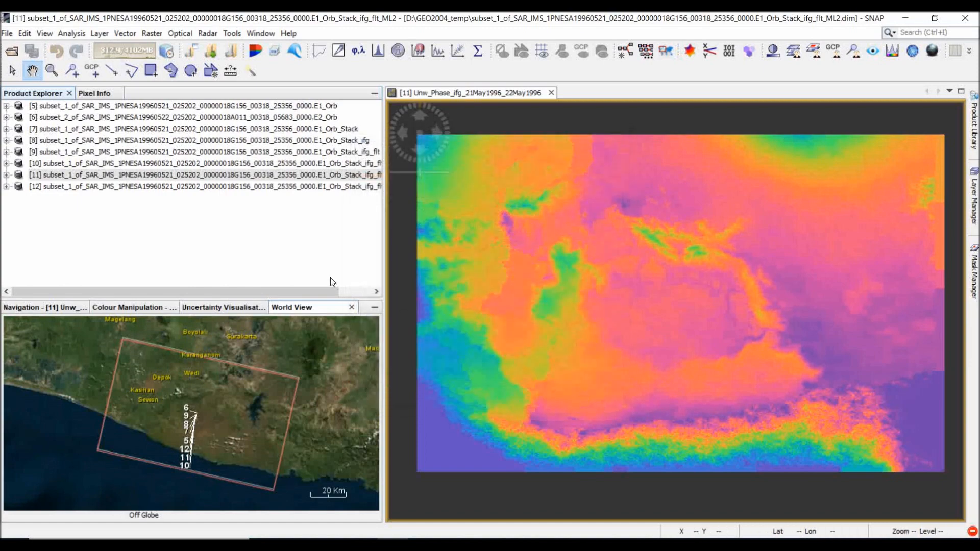
# - Open the elevation band of the generated ML2_dem product and examine the elevation image
pyautogui.click(3, 189)
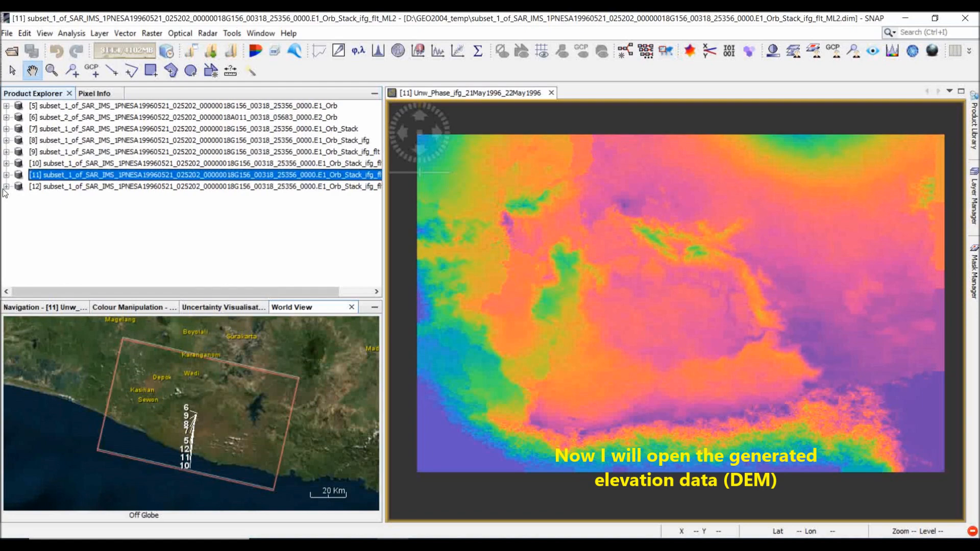
pyautogui.click(7, 186)
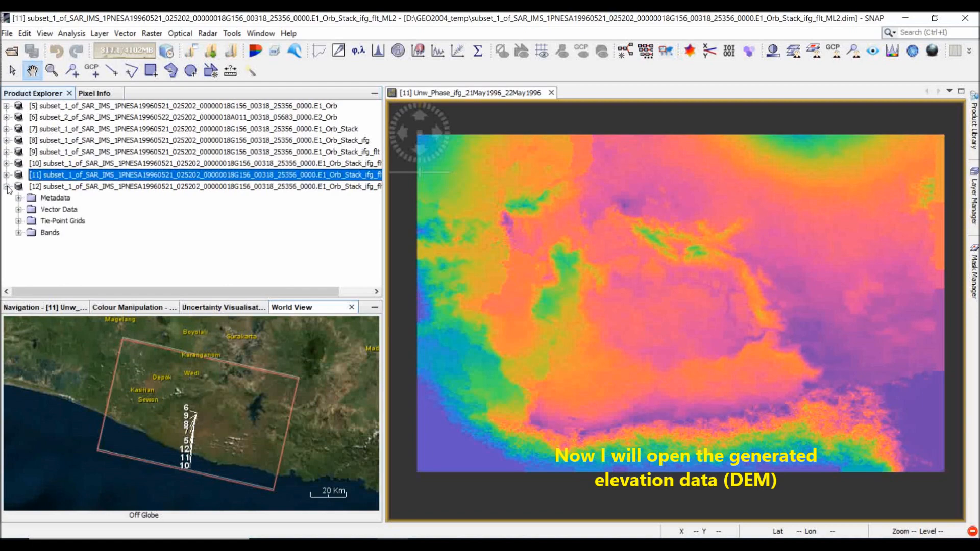
pyautogui.click(19, 233)
pyautogui.doubleClick(63, 246)
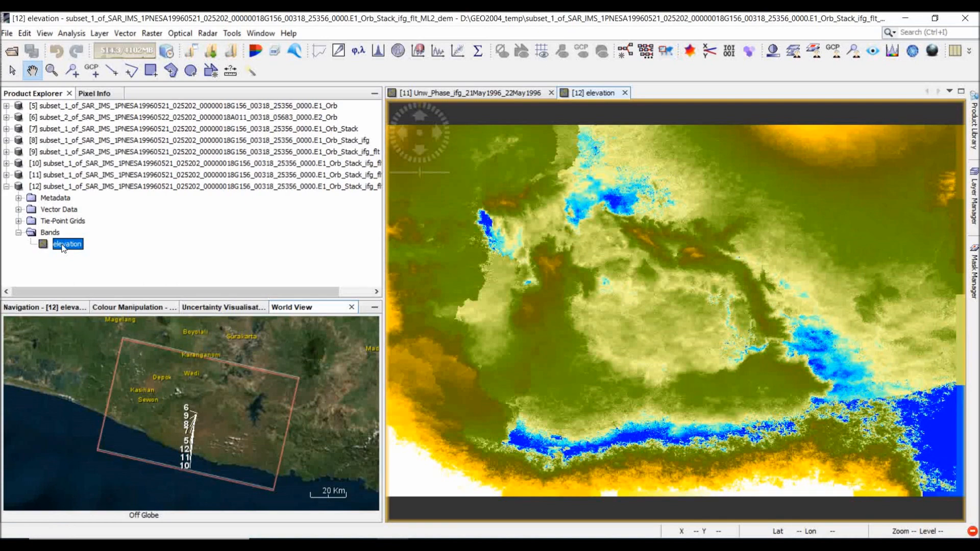
pyautogui.moveTo(672, 333)
pyautogui.mouseDown()
pyautogui.moveTo(558, 343)
pyautogui.moveTo(690, 314)
pyautogui.moveTo(649, 330)
pyautogui.moveTo(675, 314)
pyautogui.moveTo(669, 331)
pyautogui.moveTo(678, 328)
pyautogui.mouseUp()
pyautogui.scroll(3, 645, 342)
pyautogui.scroll(-4, 644, 341)
pyautogui.scroll(1, 649, 330)
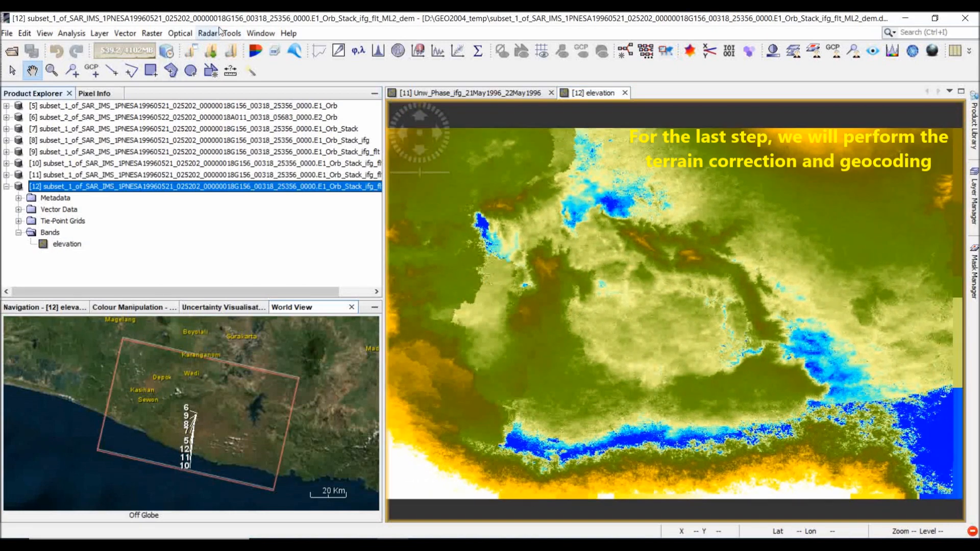
# - Run Range Doppler Terrain Correction on the elevation band with the SRTM 3Sec DEM, 20.0 m pixel spacing and WGS84(DD), and close the dialog
pyautogui.click(230, 34)
pyautogui.moveTo(207, 34)
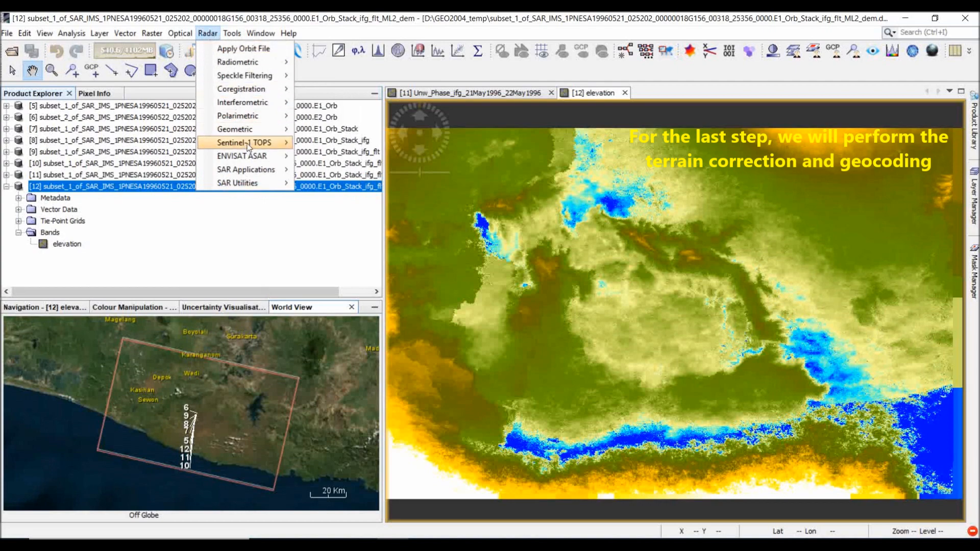
pyautogui.moveTo(245, 129)
pyautogui.moveTo(352, 131)
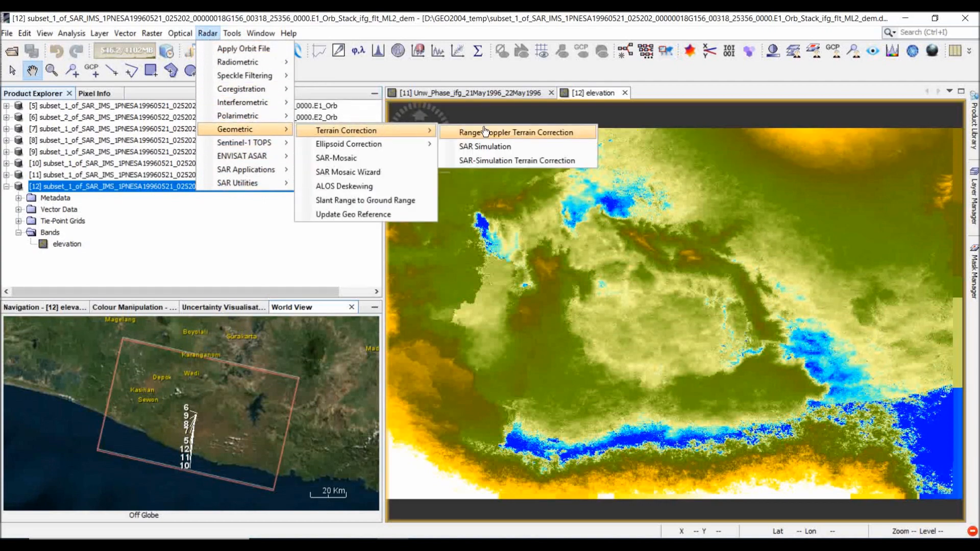
pyautogui.click(484, 132)
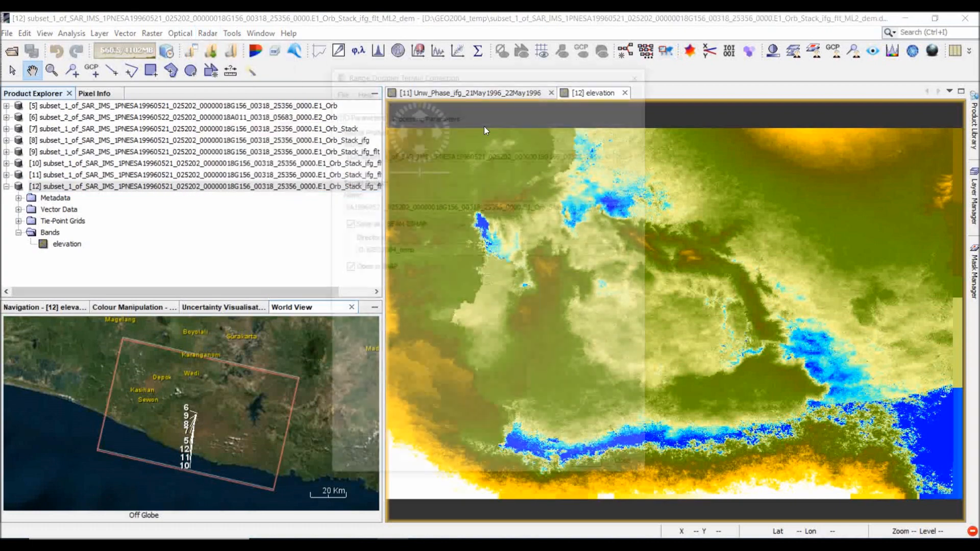
pyautogui.click(418, 117)
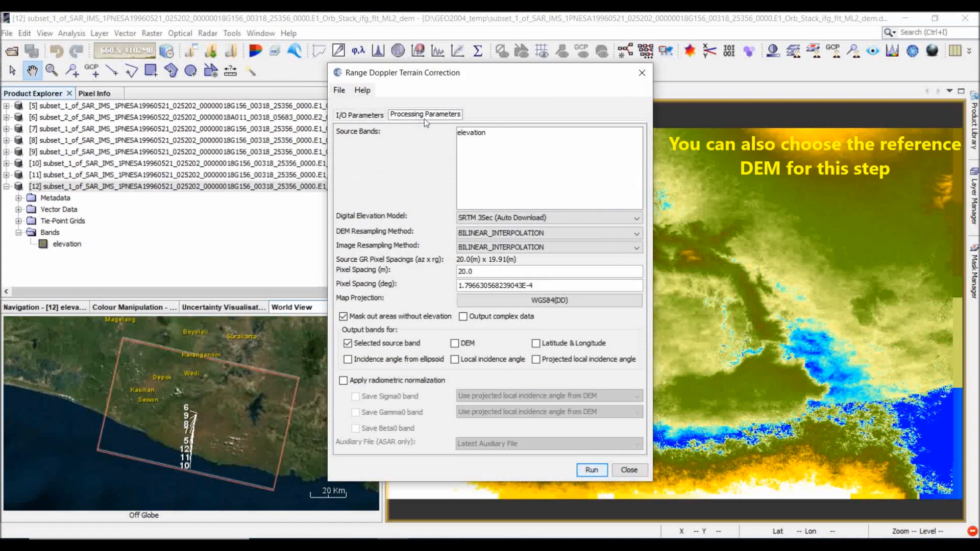
pyautogui.click(587, 470)
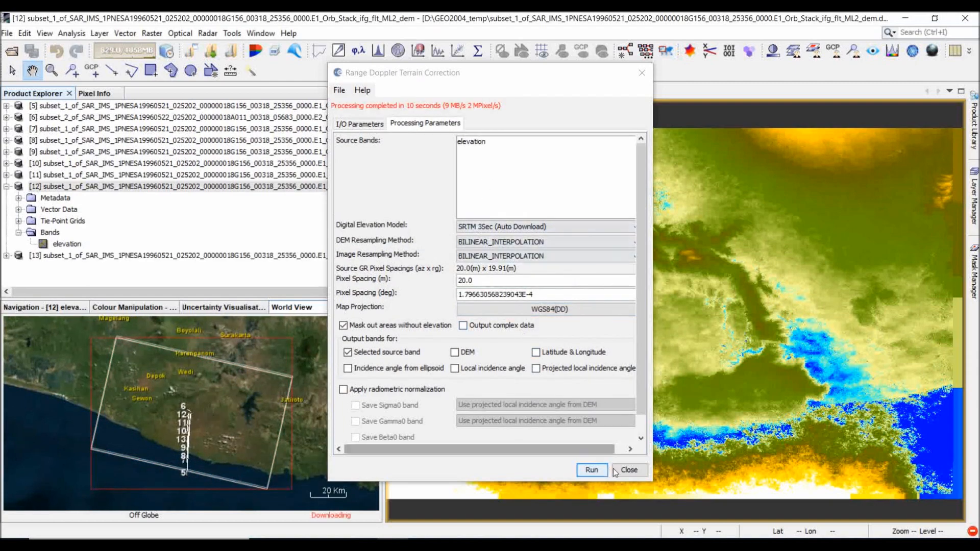
pyautogui.click(629, 469)
# - Open the elevation_VV band of the terrain-corrected ML2_dem_TC product and examine the geocoded DEM
pyautogui.click(6, 186)
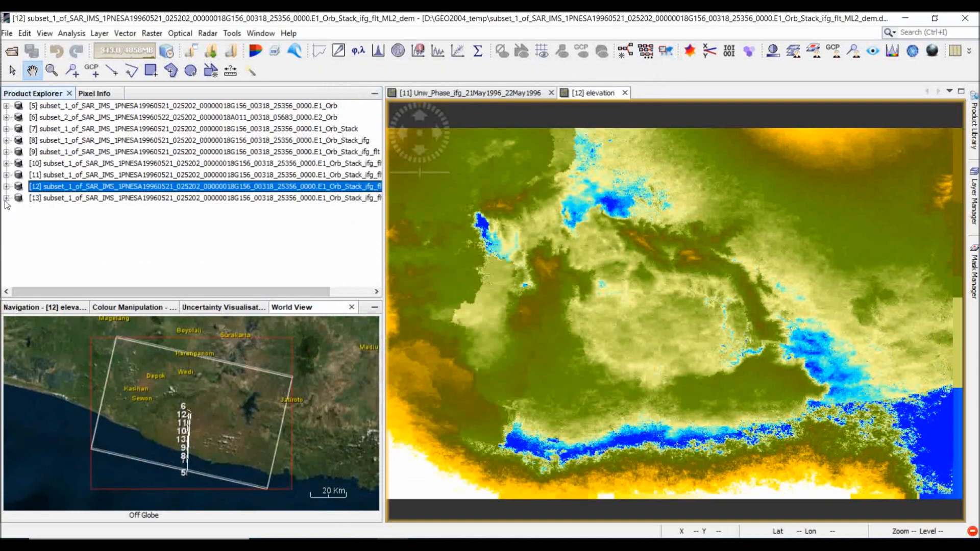
pyautogui.click(6, 198)
pyautogui.click(18, 232)
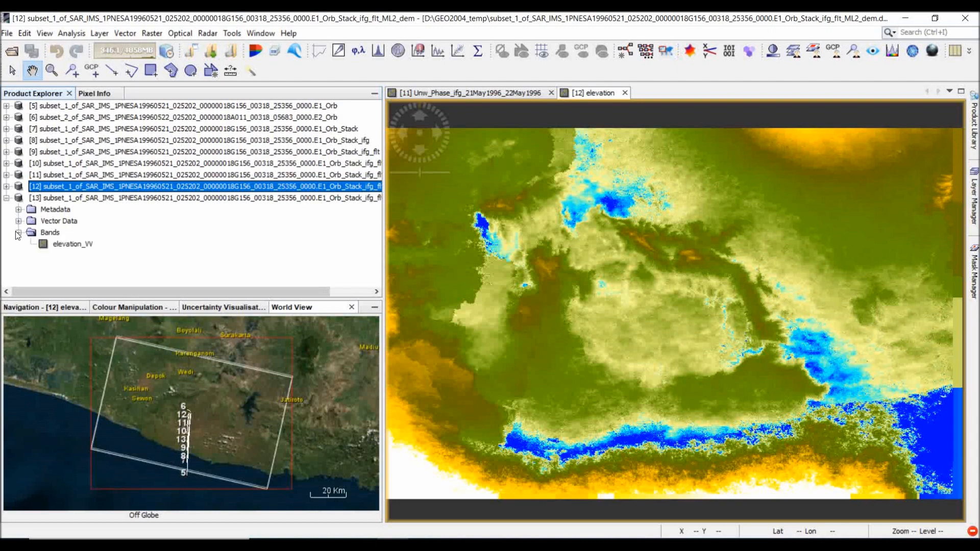
pyautogui.doubleClick(67, 244)
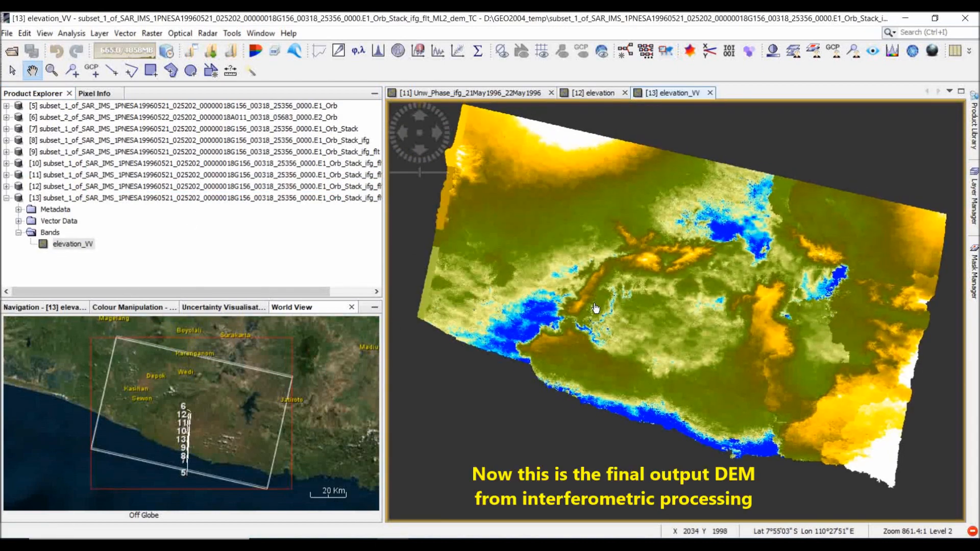
pyautogui.scroll(1, 595, 307)
pyautogui.scroll(1, 600, 305)
pyautogui.scroll(1, 604, 302)
pyautogui.scroll(-2, 604, 302)
pyautogui.moveTo(605, 302)
pyautogui.mouseDown()
pyautogui.moveTo(626, 297)
pyautogui.moveTo(604, 322)
pyautogui.mouseUp()
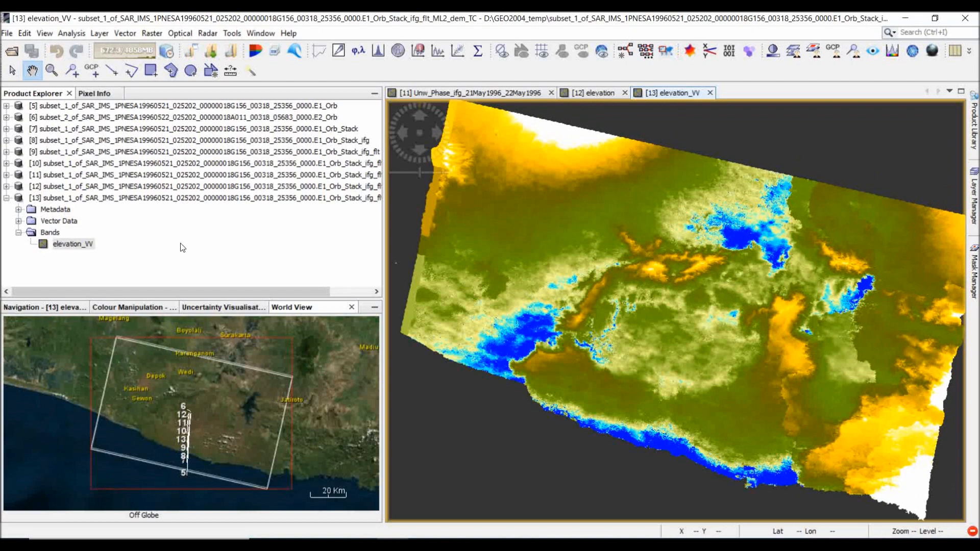
# - Export the terrain-corrected product in GeoTIFF / BigTIFF format as DEM.tif in the DEM folder
pyautogui.click(165, 198)
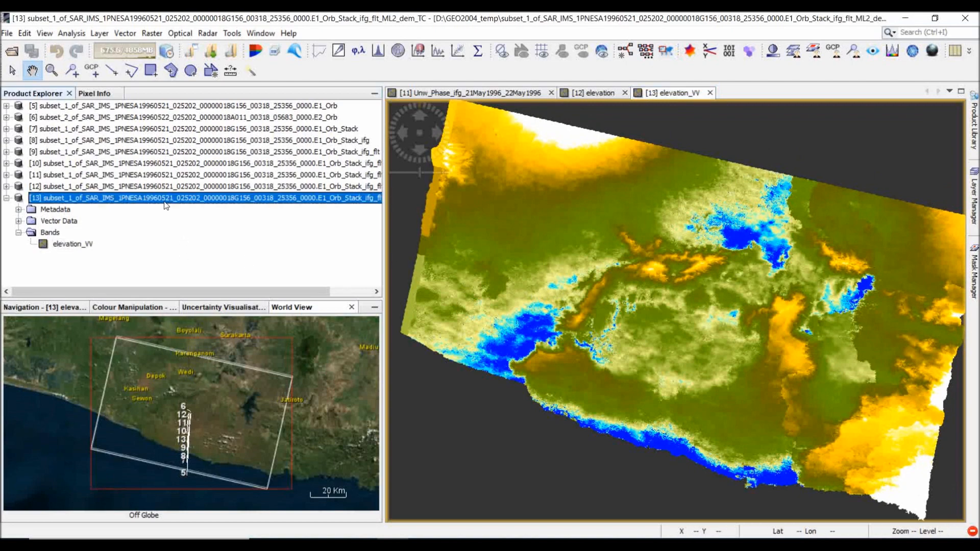
pyautogui.click(6, 33)
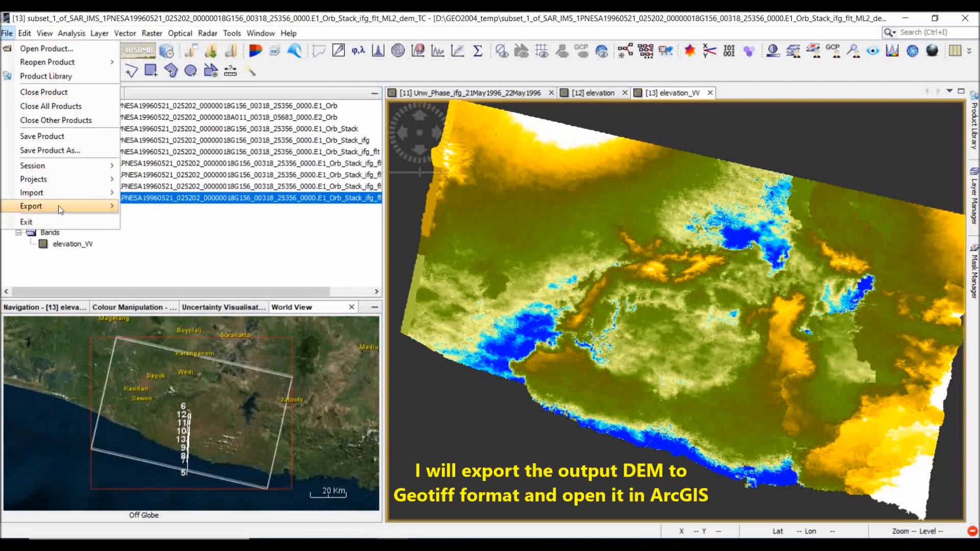
pyautogui.moveTo(60, 207)
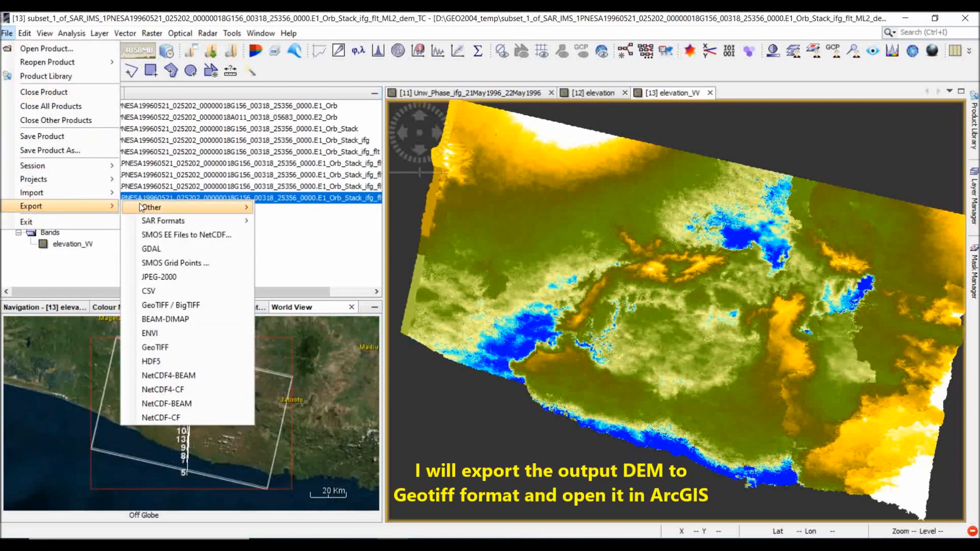
pyautogui.click(186, 308)
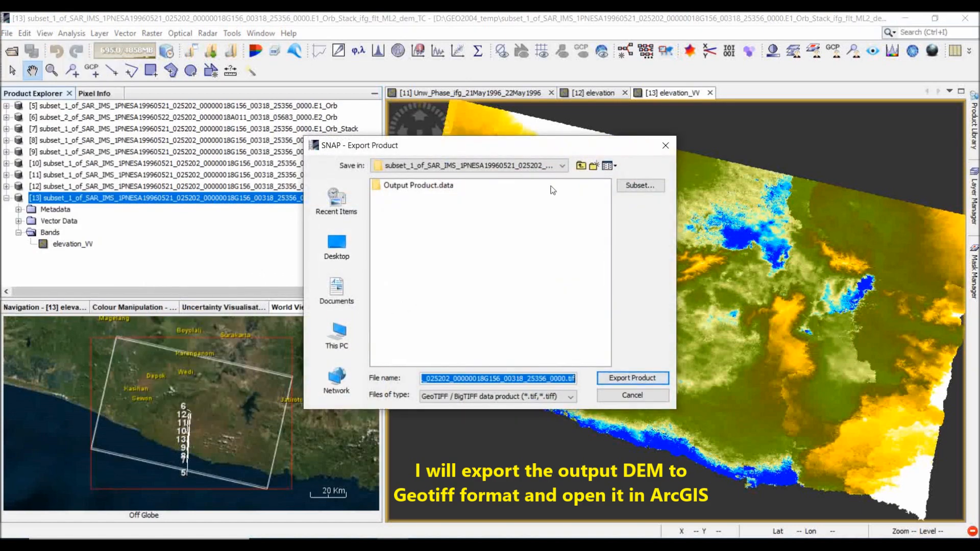
pyautogui.click(580, 166)
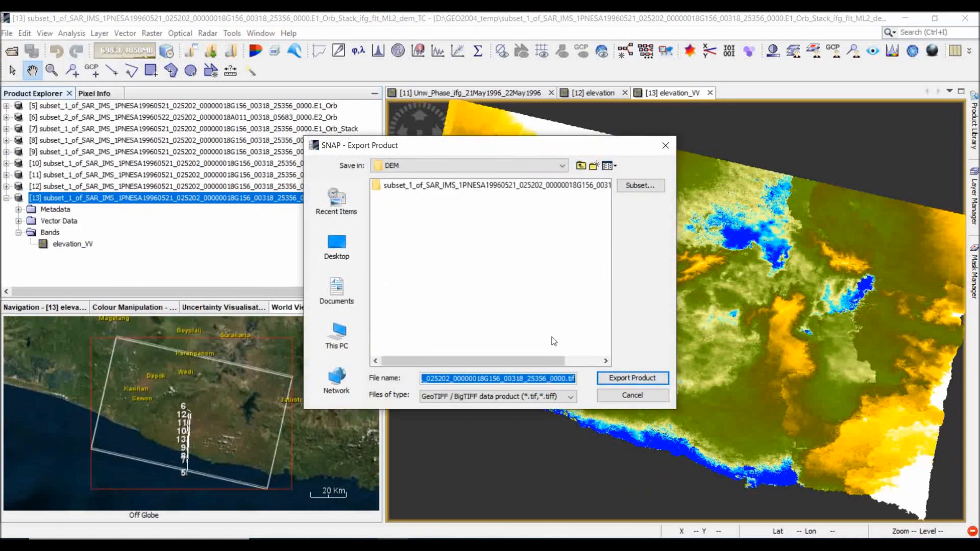
pyautogui.click(565, 378)
pyautogui.moveTo(565, 378); pyautogui.dragTo(298, 339)
pyautogui.write('DEM')
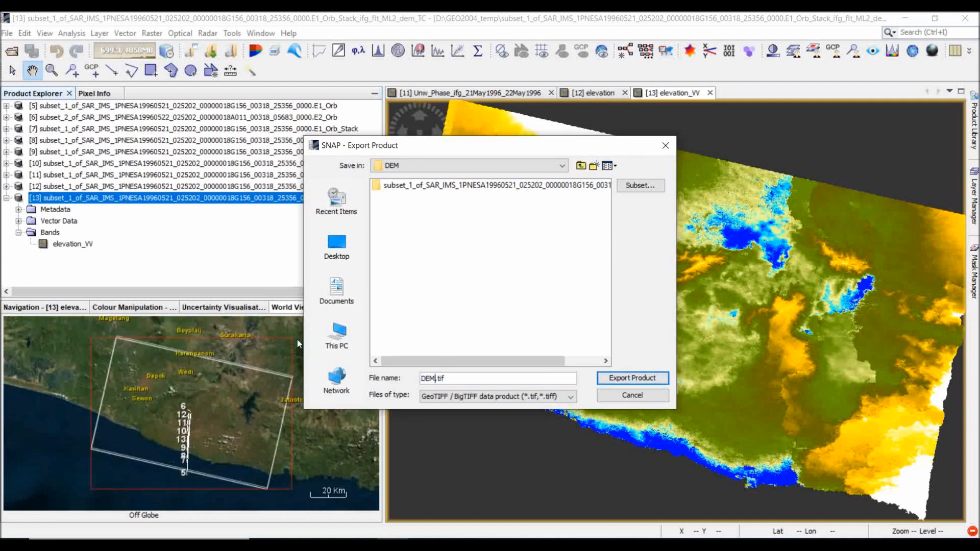
pyautogui.click(630, 378)
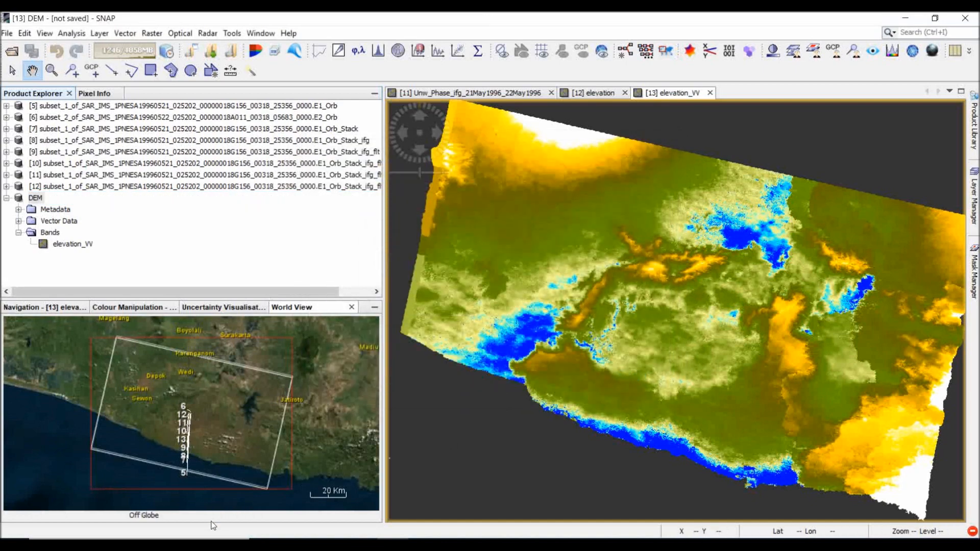
# - Launch ArcMap 10.7.1 and dismiss its Getting Started dialog to work in an untitled map
pyautogui.press('super')
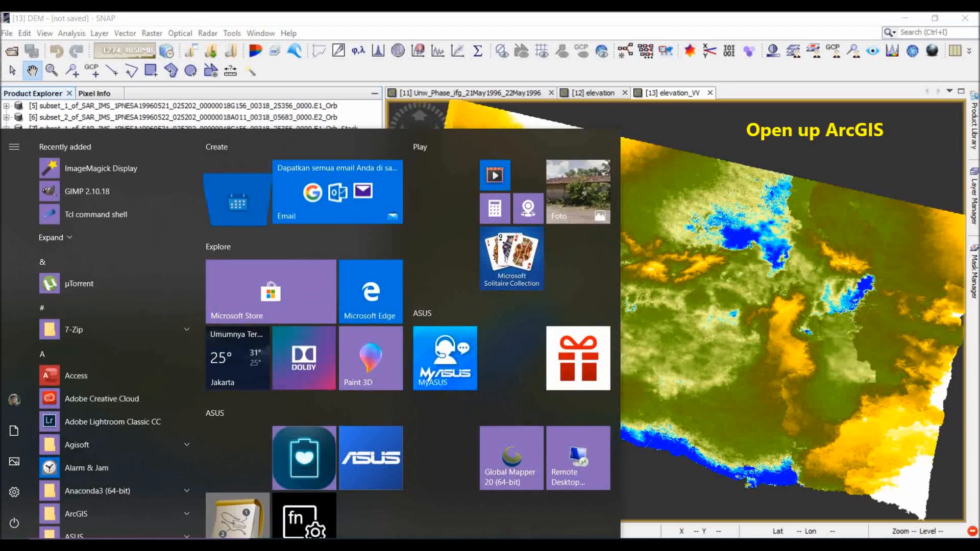
pyautogui.write('ar')
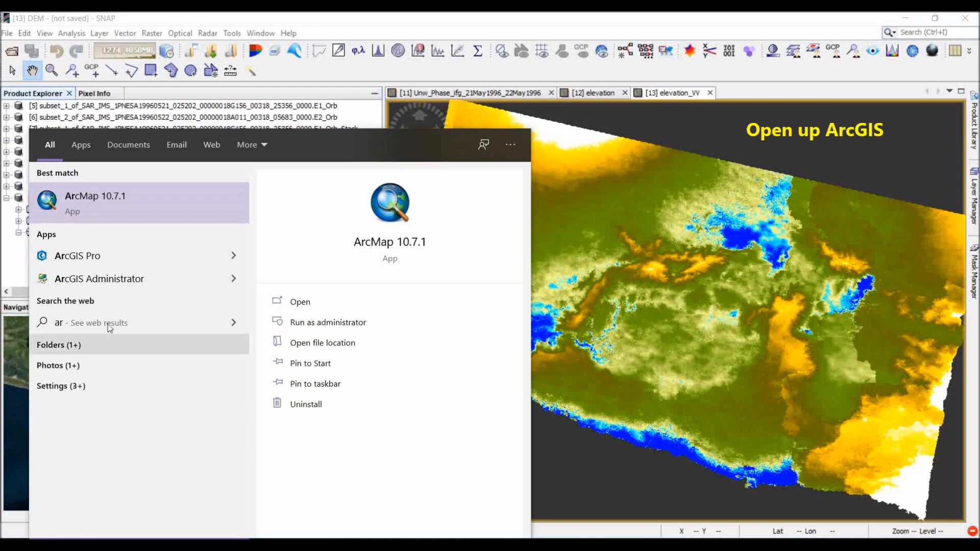
pyautogui.click(116, 204)
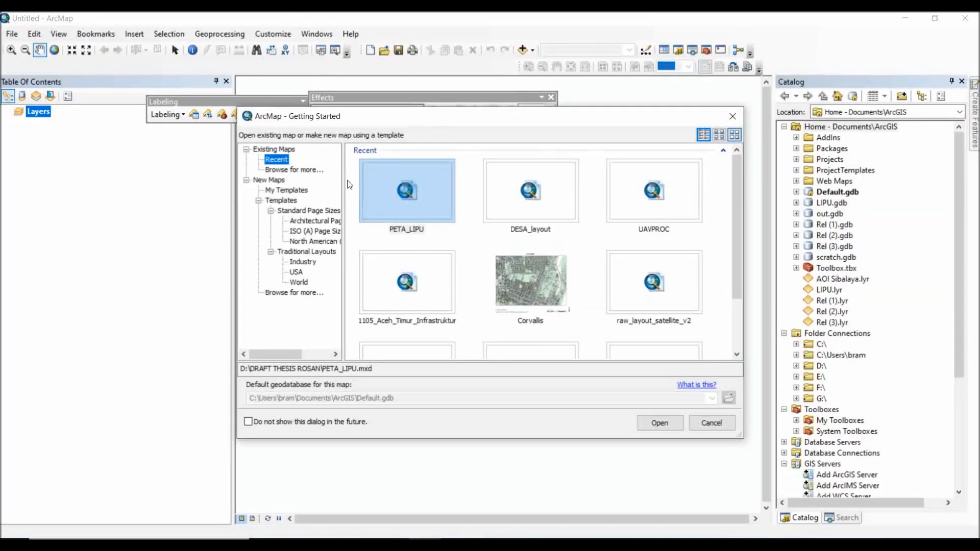
pyautogui.click(711, 424)
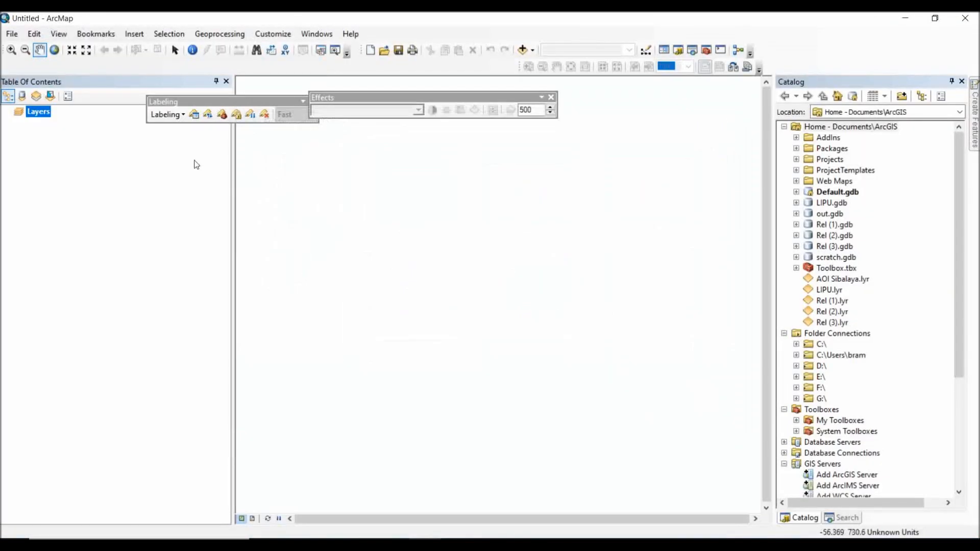
# - Add DEM.tif from the nested DEM folder in D:\GEO2004_temp and build its pyramids with Nearest Neighbor resampling and Default compression
pyautogui.click(522, 50)
pyautogui.click(441, 194)
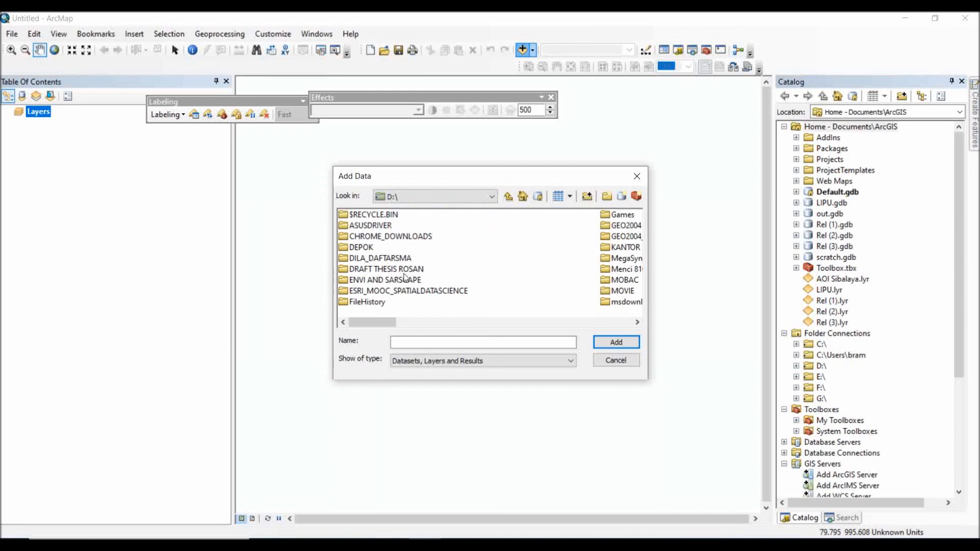
pyautogui.hscroll(2, 405, 278)
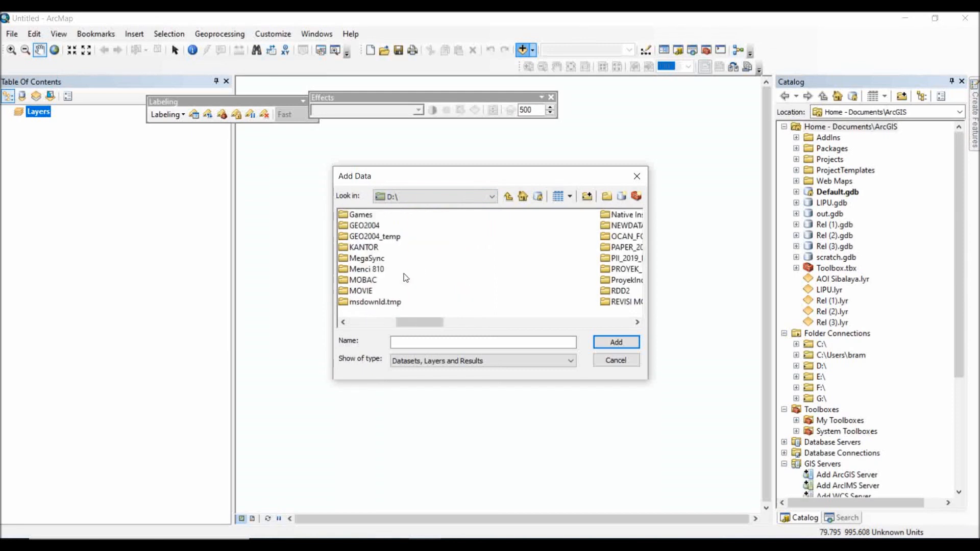
pyautogui.doubleClick(382, 237)
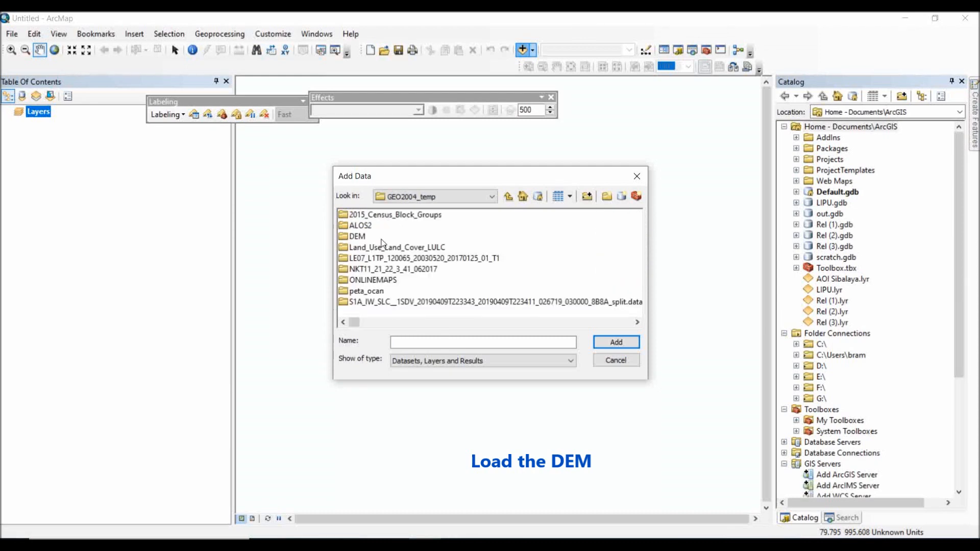
pyautogui.doubleClick(359, 236)
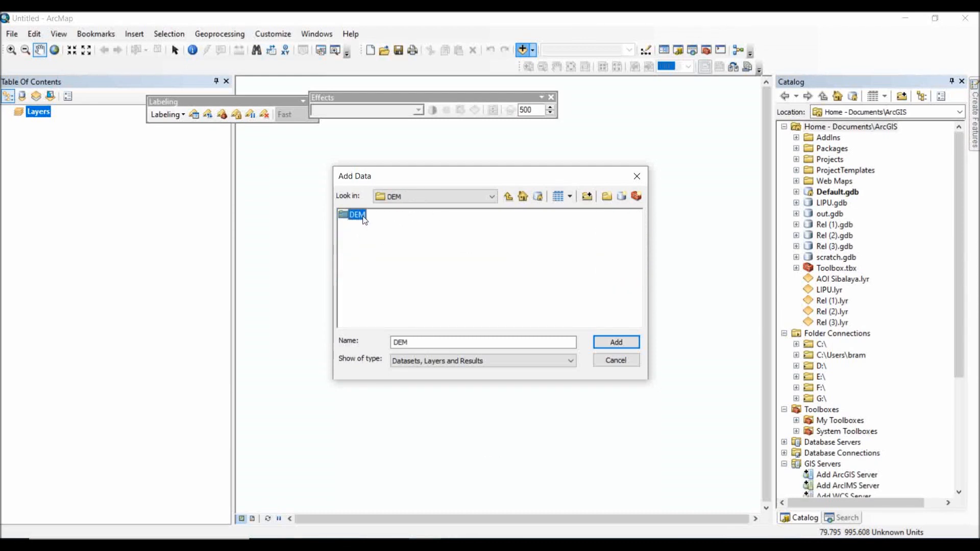
pyautogui.click(367, 228)
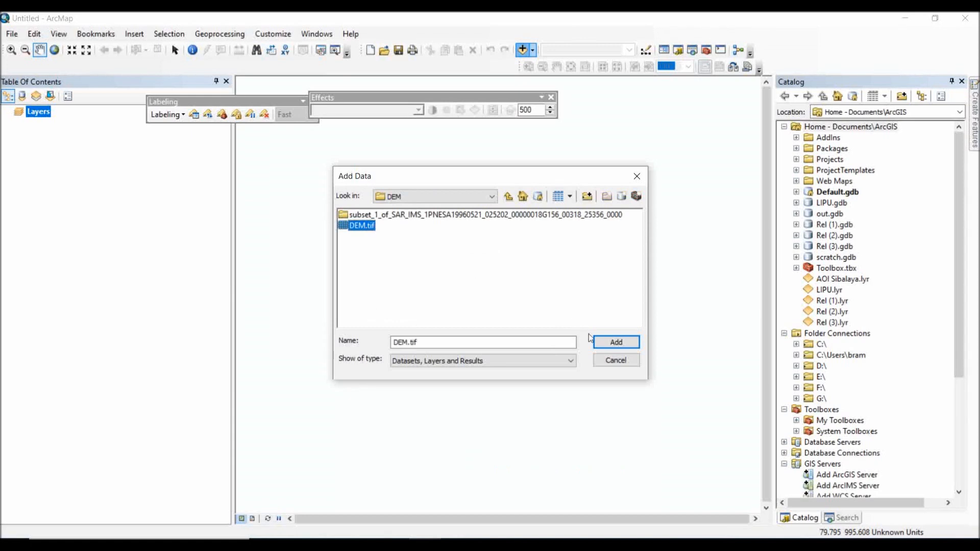
pyautogui.click(608, 342)
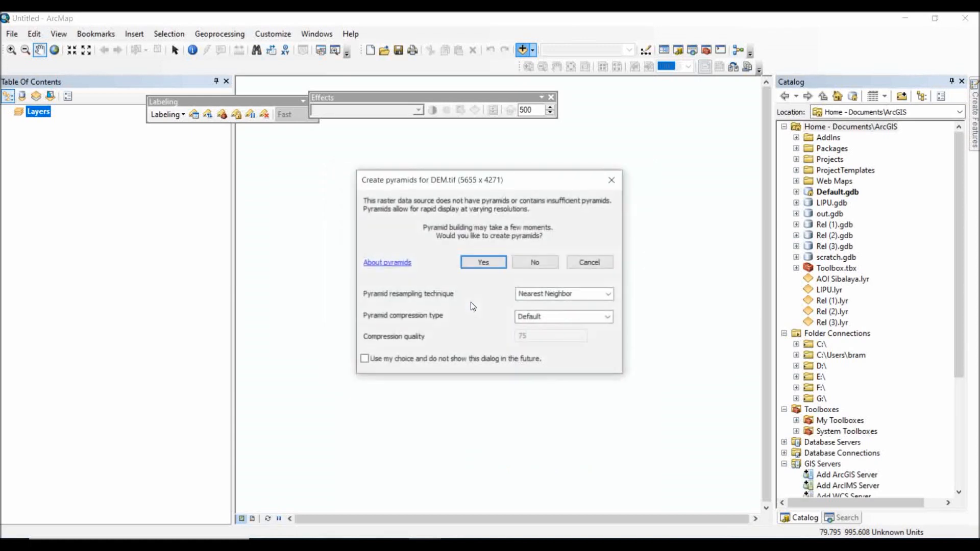
pyautogui.click(482, 265)
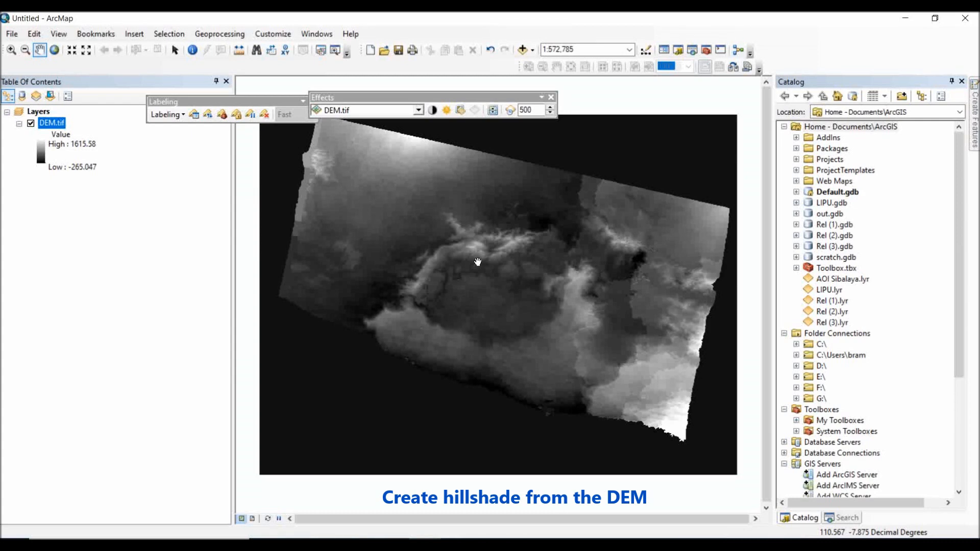
# - Create a colour shaded relief from DEM.tif with Image Analysis and move its window clear of the raster
pyautogui.click(317, 34)
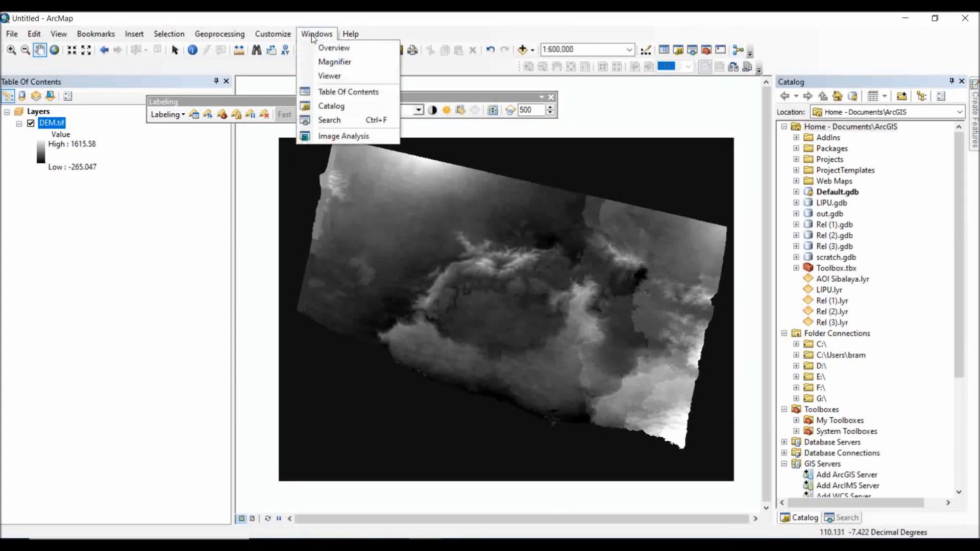
pyautogui.click(329, 137)
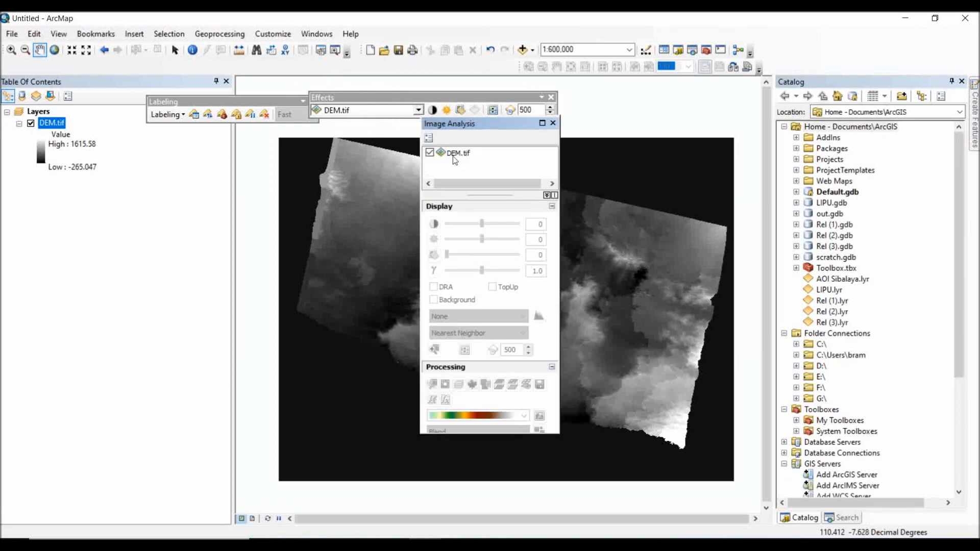
pyautogui.click(454, 156)
pyautogui.click(539, 416)
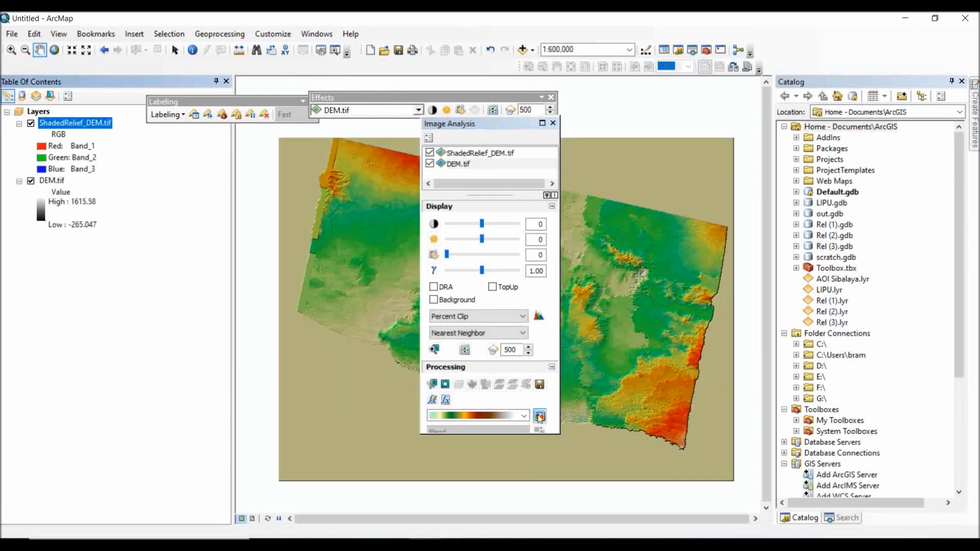
pyautogui.moveTo(462, 123); pyautogui.dragTo(746, 154)
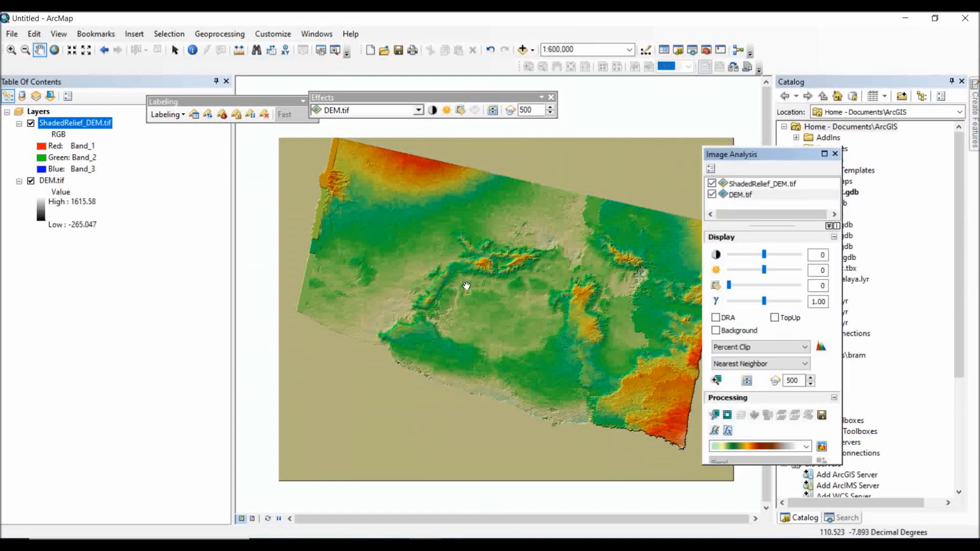
# - Examine the shaded relief along the DEM's eastern side for artifacts and elevation errors
pyautogui.scroll(2, 446, 322)
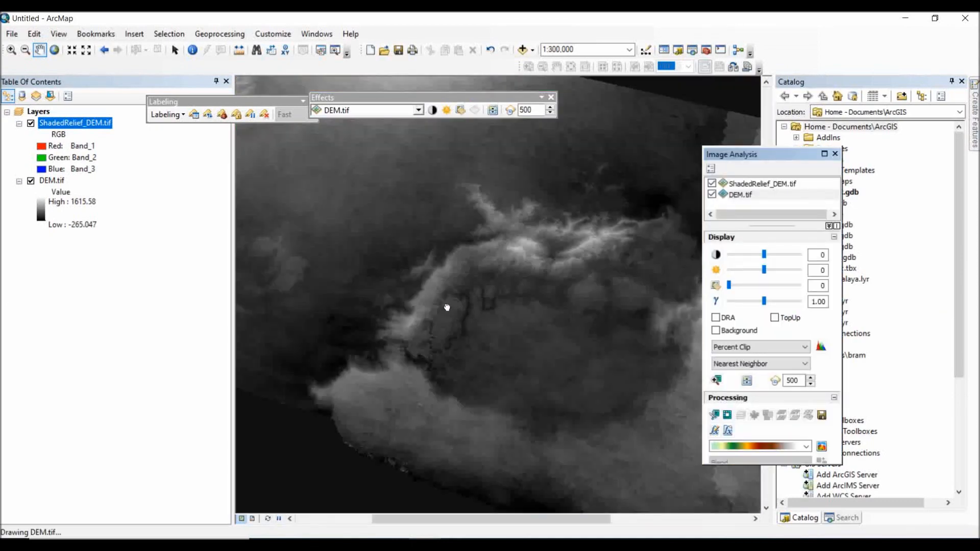
pyautogui.moveTo(449, 306); pyautogui.dragTo(352, 186)
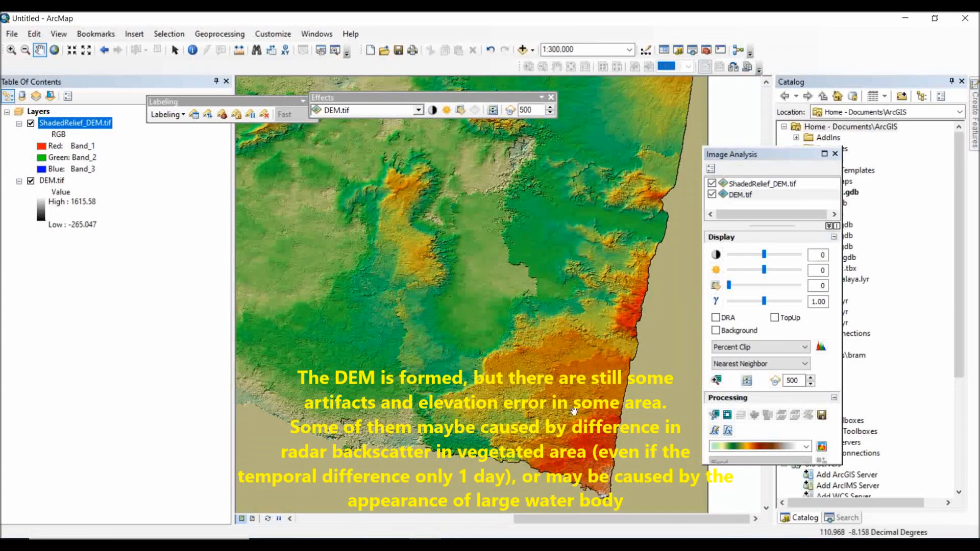
pyautogui.scroll(1, 521, 380)
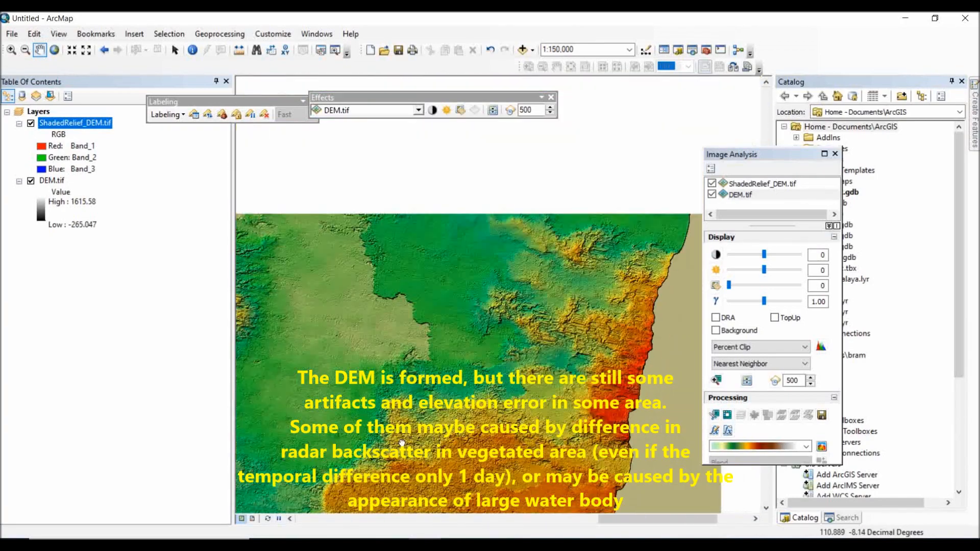
pyautogui.moveTo(401, 443); pyautogui.dragTo(399, 500)
pyautogui.moveTo(437, 331); pyautogui.dragTo(557, 510)
pyautogui.moveTo(541, 364); pyautogui.dragTo(422, 306)
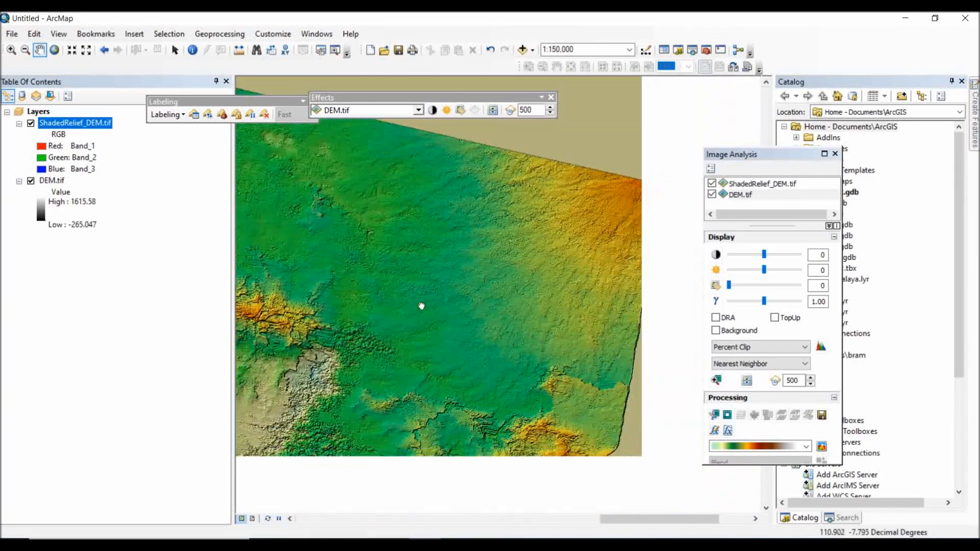
pyautogui.moveTo(310, 276); pyautogui.dragTo(234, 275)
# - Hide the DEM.tif layer and inspect the northern part of the shaded relief
pyautogui.click(32, 180)
pyautogui.moveTo(402, 271); pyautogui.dragTo(510, 364)
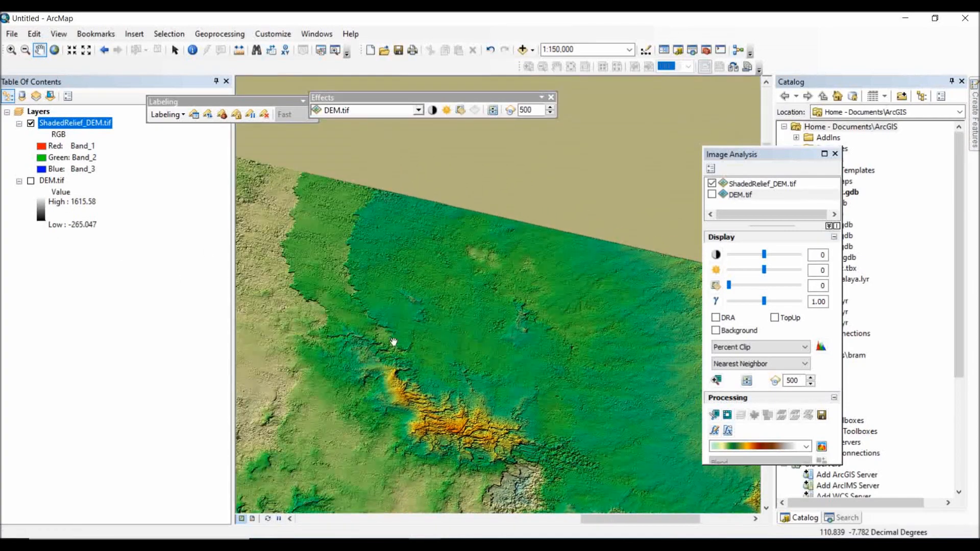
pyautogui.moveTo(393, 342); pyautogui.dragTo(464, 342)
pyautogui.moveTo(535, 348); pyautogui.dragTo(567, 349)
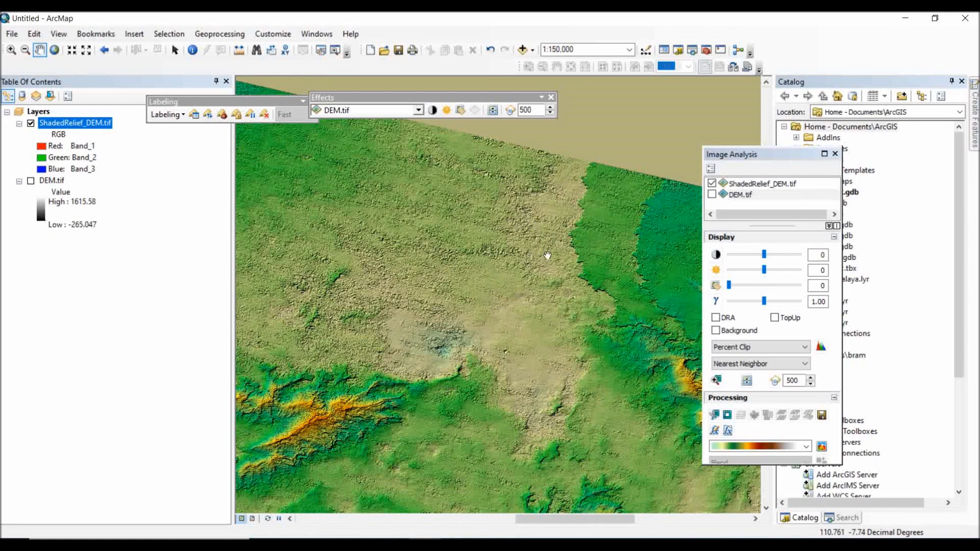
pyautogui.moveTo(425, 228); pyautogui.dragTo(324, 341)
pyautogui.moveTo(262, 373); pyautogui.dragTo(635, 321)
# - Examine the western area, central ridge and southern coast of the shaded relief, then review its overall extent
pyautogui.scroll(1, 505, 362)
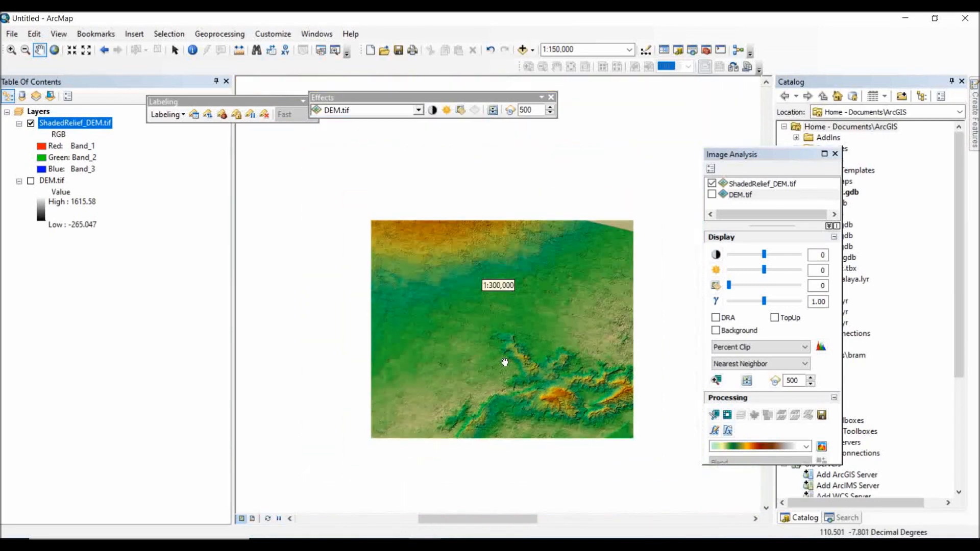
pyautogui.moveTo(452, 336); pyautogui.dragTo(523, 200)
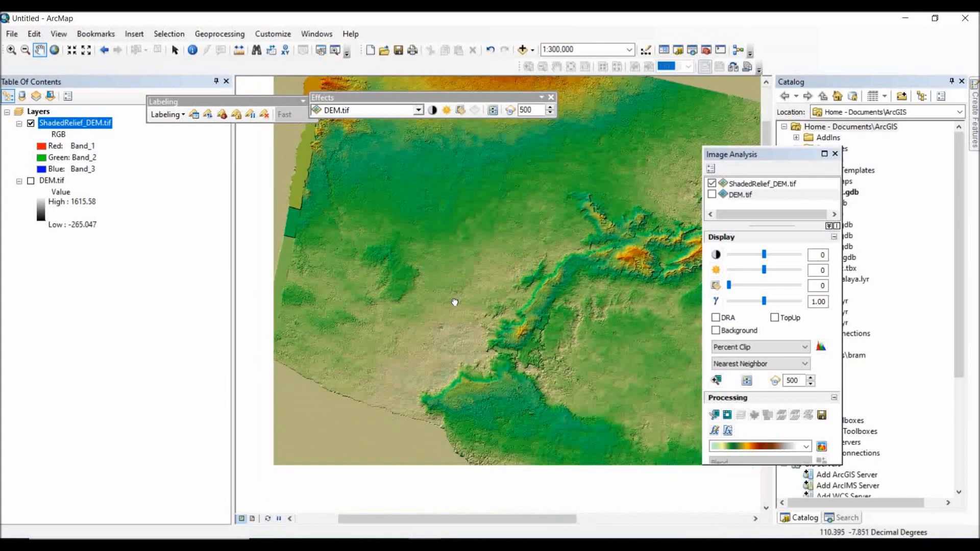
pyautogui.moveTo(455, 302); pyautogui.dragTo(467, 278)
pyautogui.scroll(-2, 470, 263)
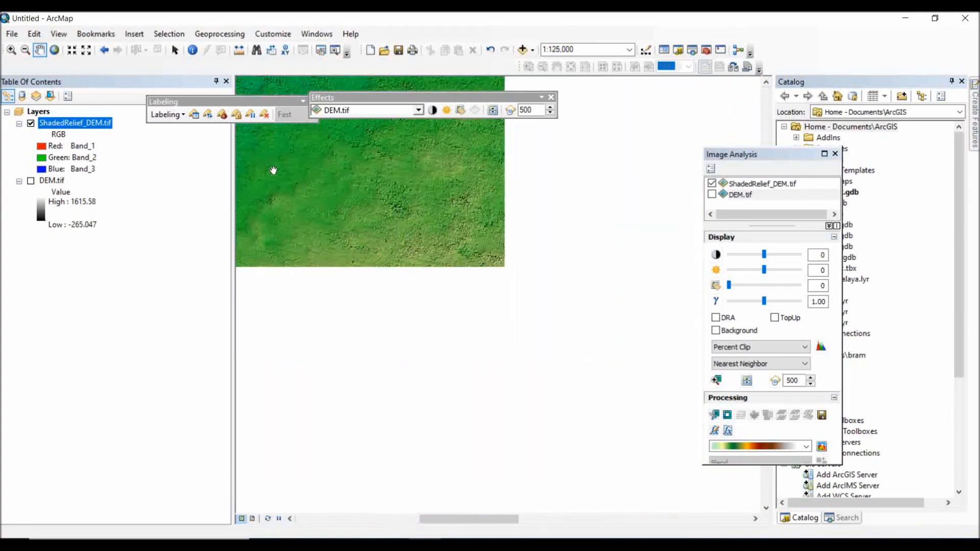
pyautogui.moveTo(509, 342); pyautogui.dragTo(390, 202)
pyautogui.moveTo(411, 350); pyautogui.dragTo(354, 443)
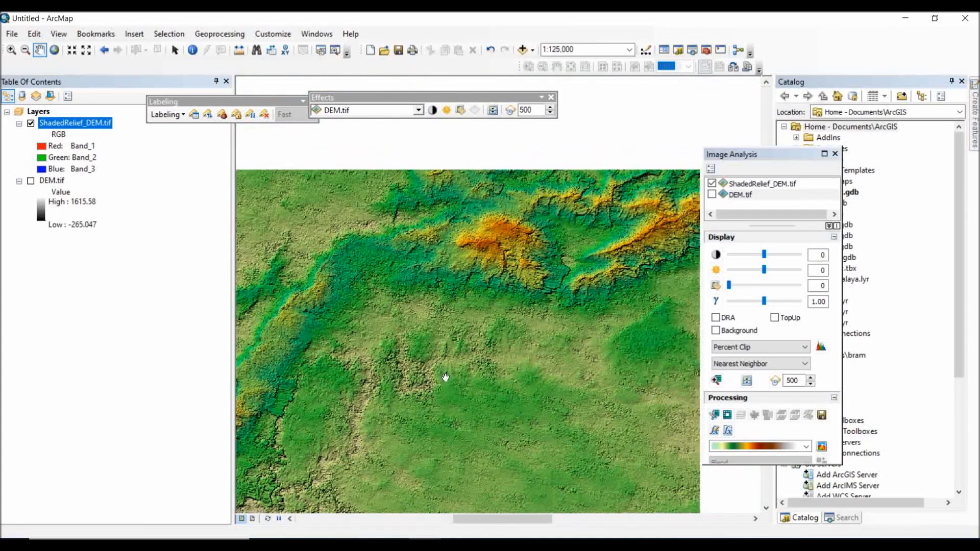
pyautogui.moveTo(557, 280); pyautogui.dragTo(274, 155)
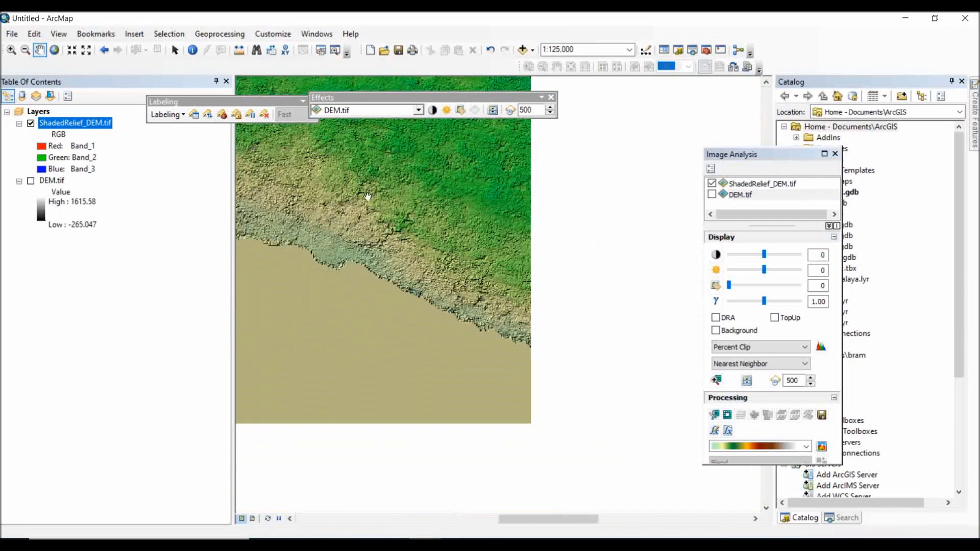
pyautogui.scroll(-2, 398, 224)
pyautogui.scroll(-1, 397, 224)
pyautogui.moveTo(428, 223); pyautogui.dragTo(367, 411)
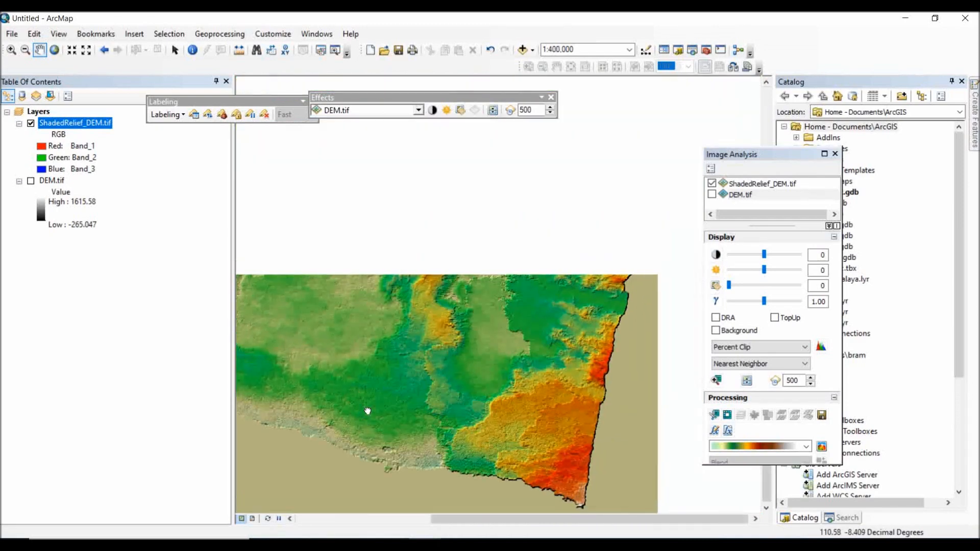
pyautogui.moveTo(427, 280); pyautogui.dragTo(240, 242)
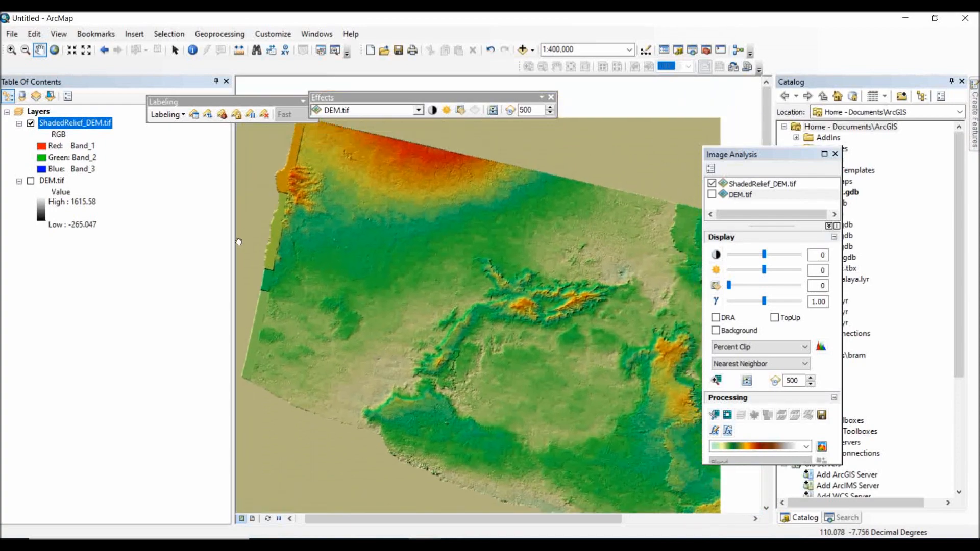
pyautogui.moveTo(732, 154); pyautogui.dragTo(841, 168)
pyautogui.moveTo(558, 325); pyautogui.dragTo(512, 295)
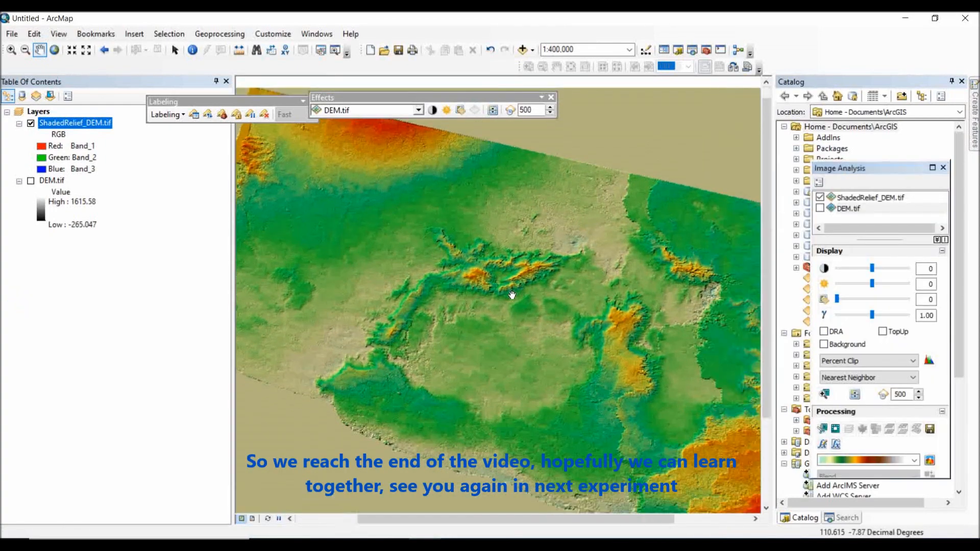
pyautogui.scroll(-1, 512, 295)
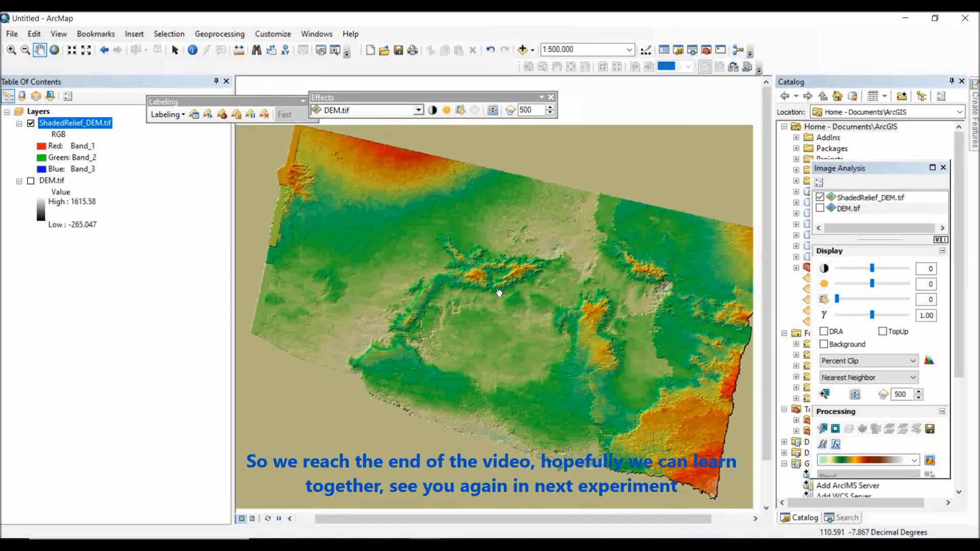